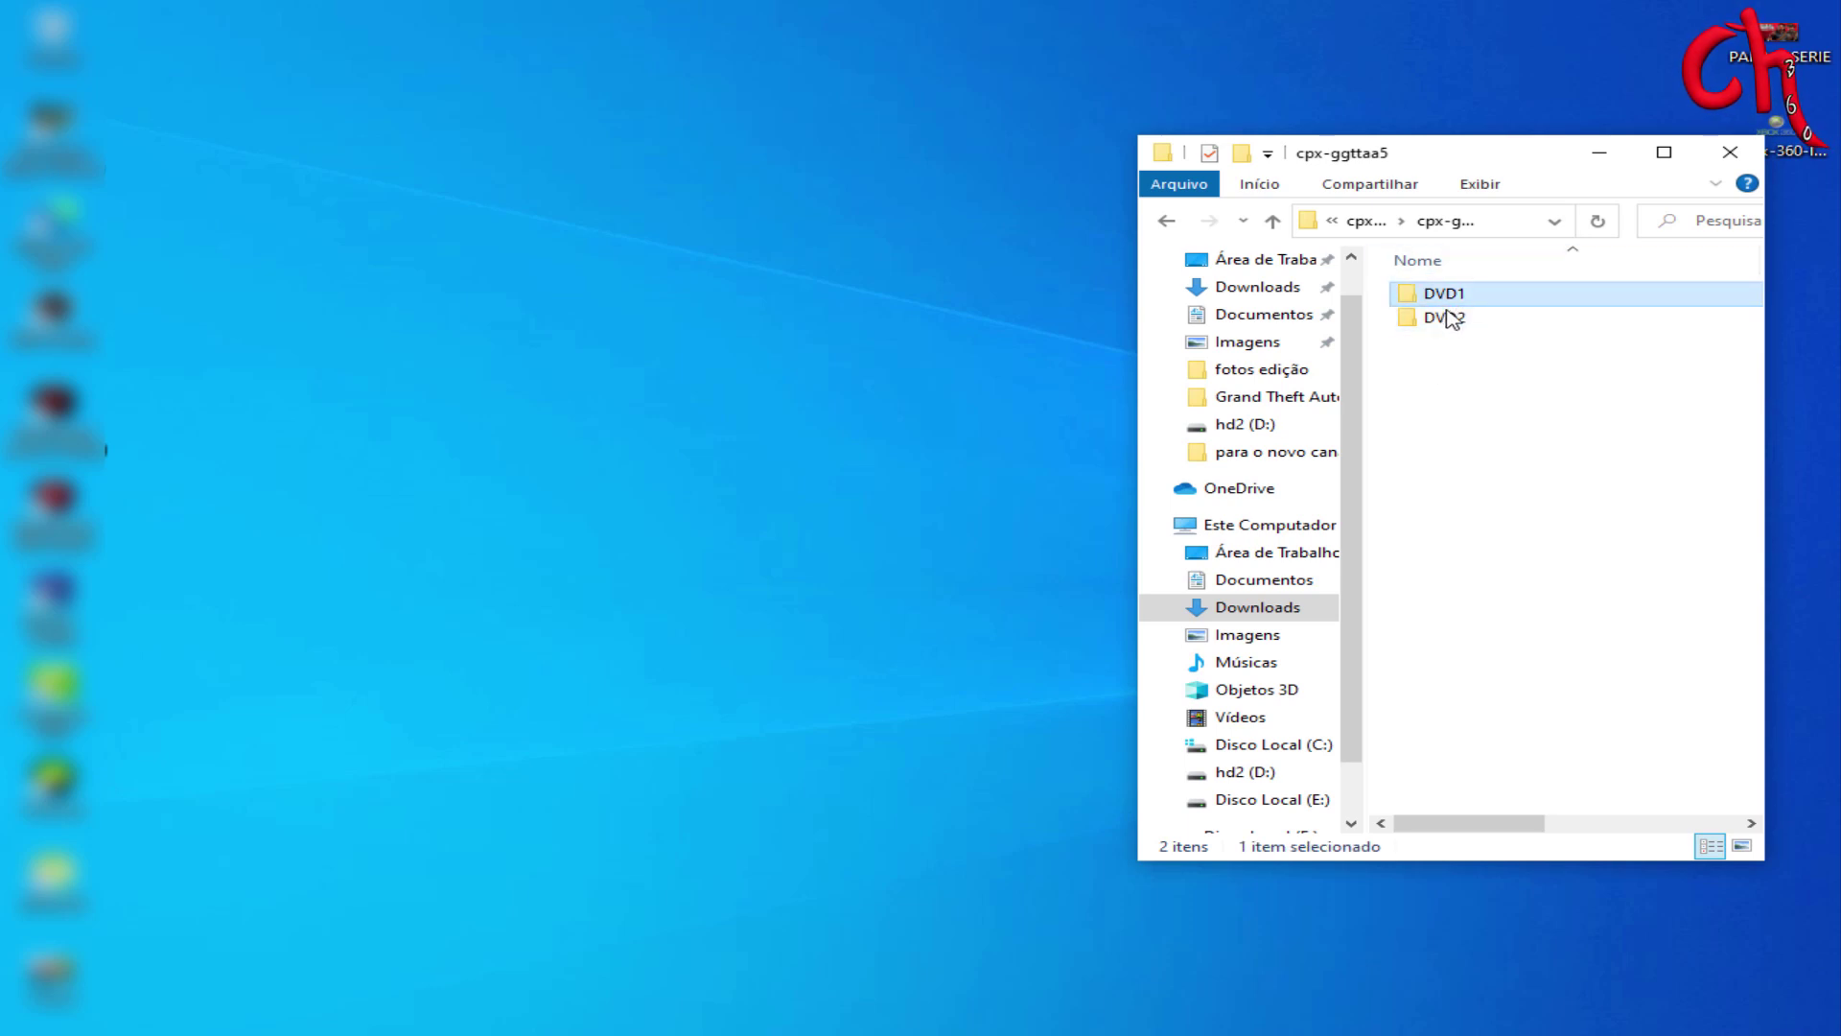
# Keep Horizon's Device Explorer as a separate undocked window and minimize the main Horizon window
pyautogui.moveTo(1460, 301)
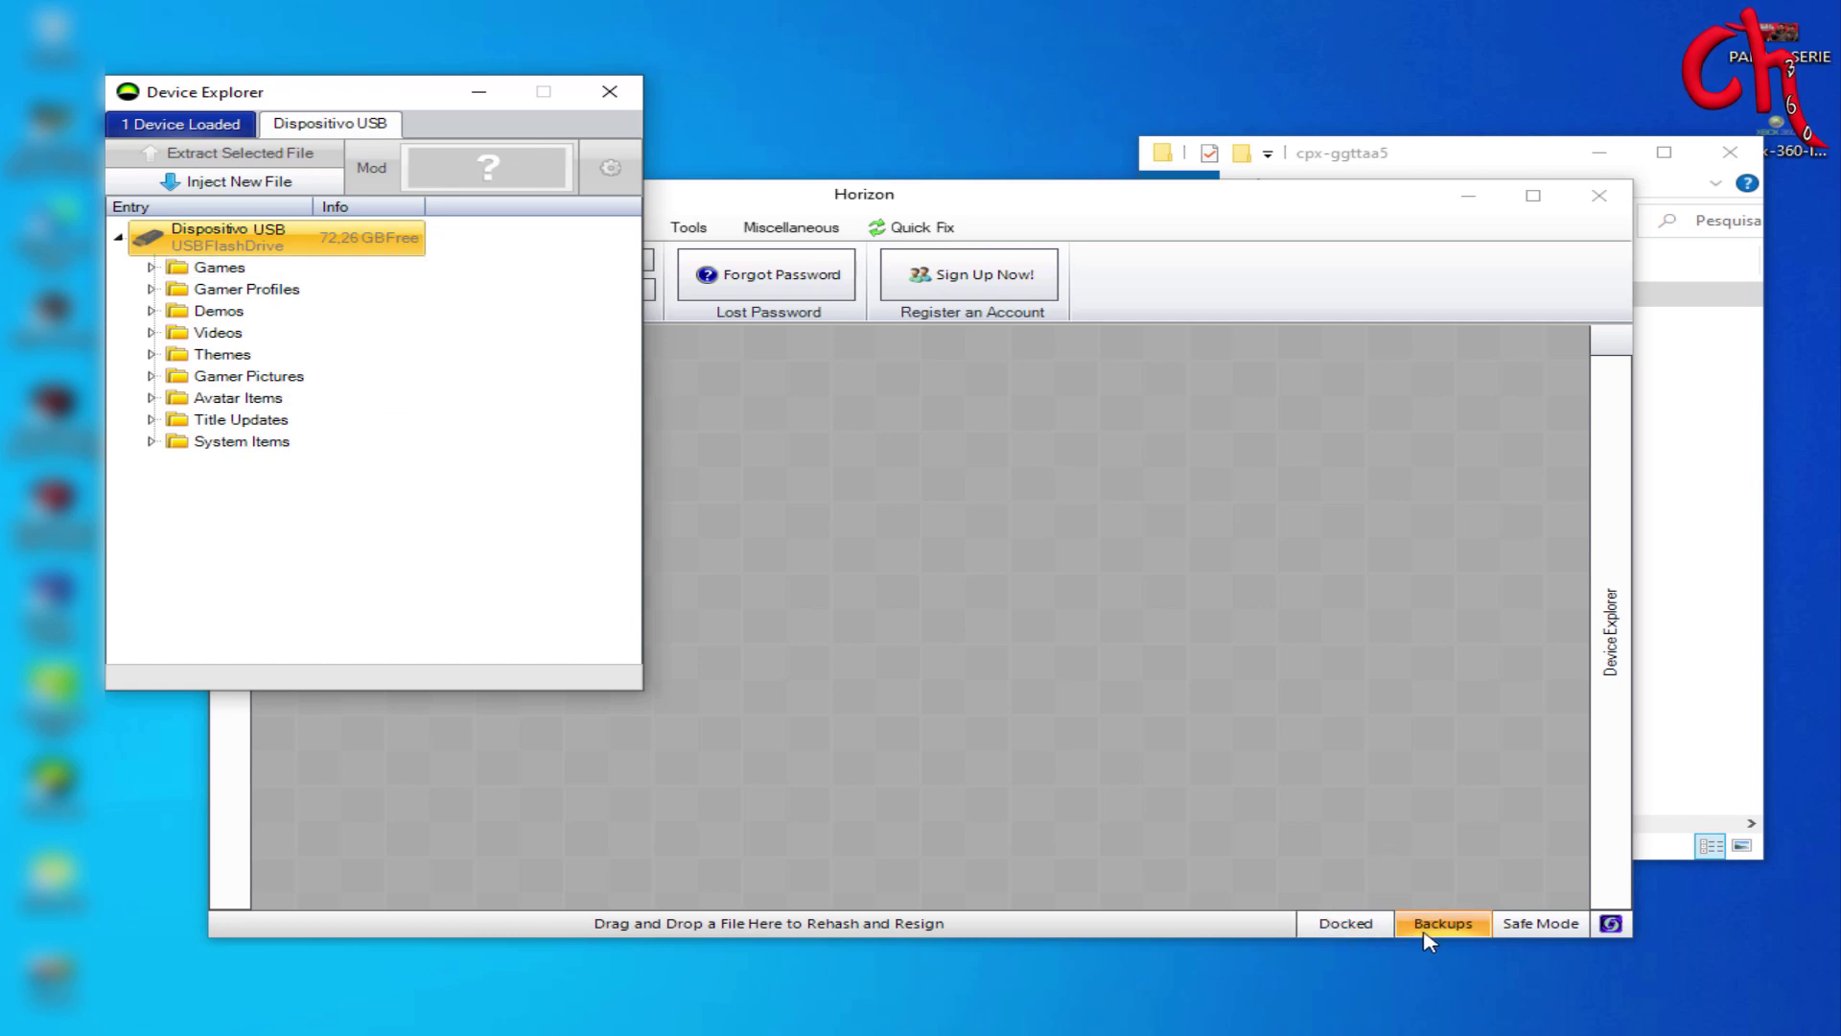
pyautogui.click(1346, 925)
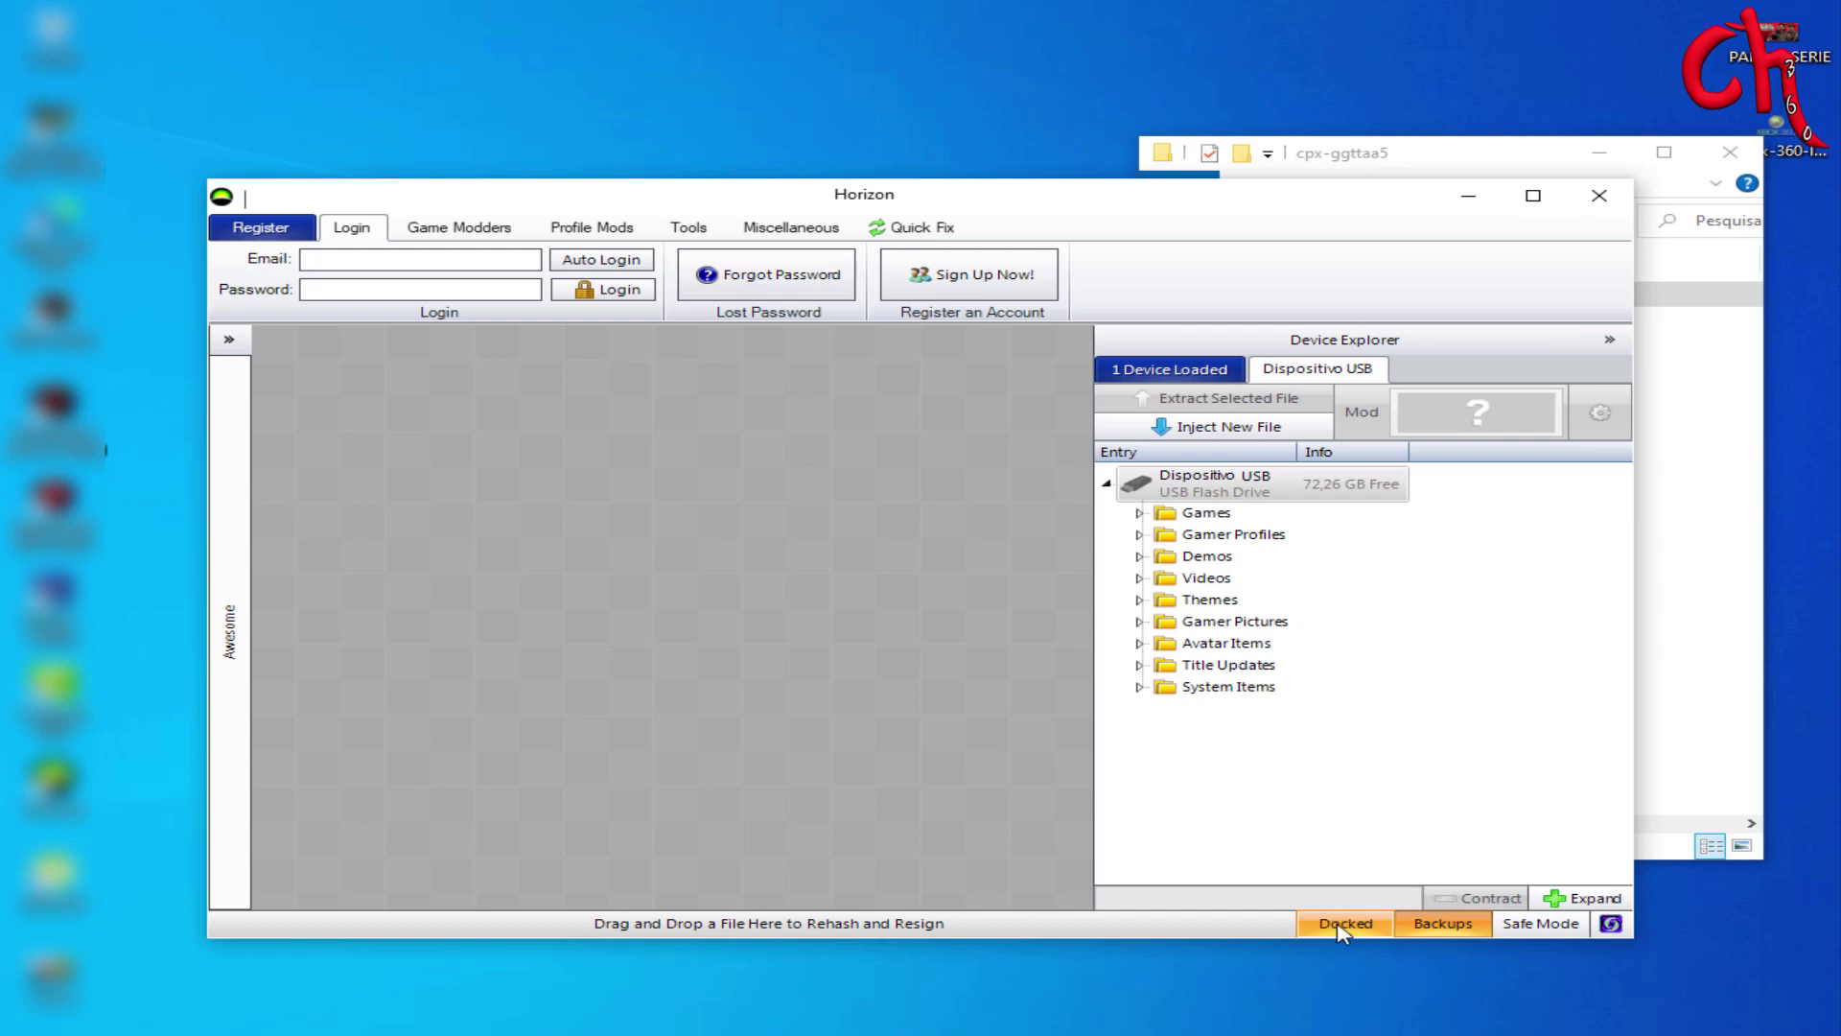
pyautogui.click(1338, 926)
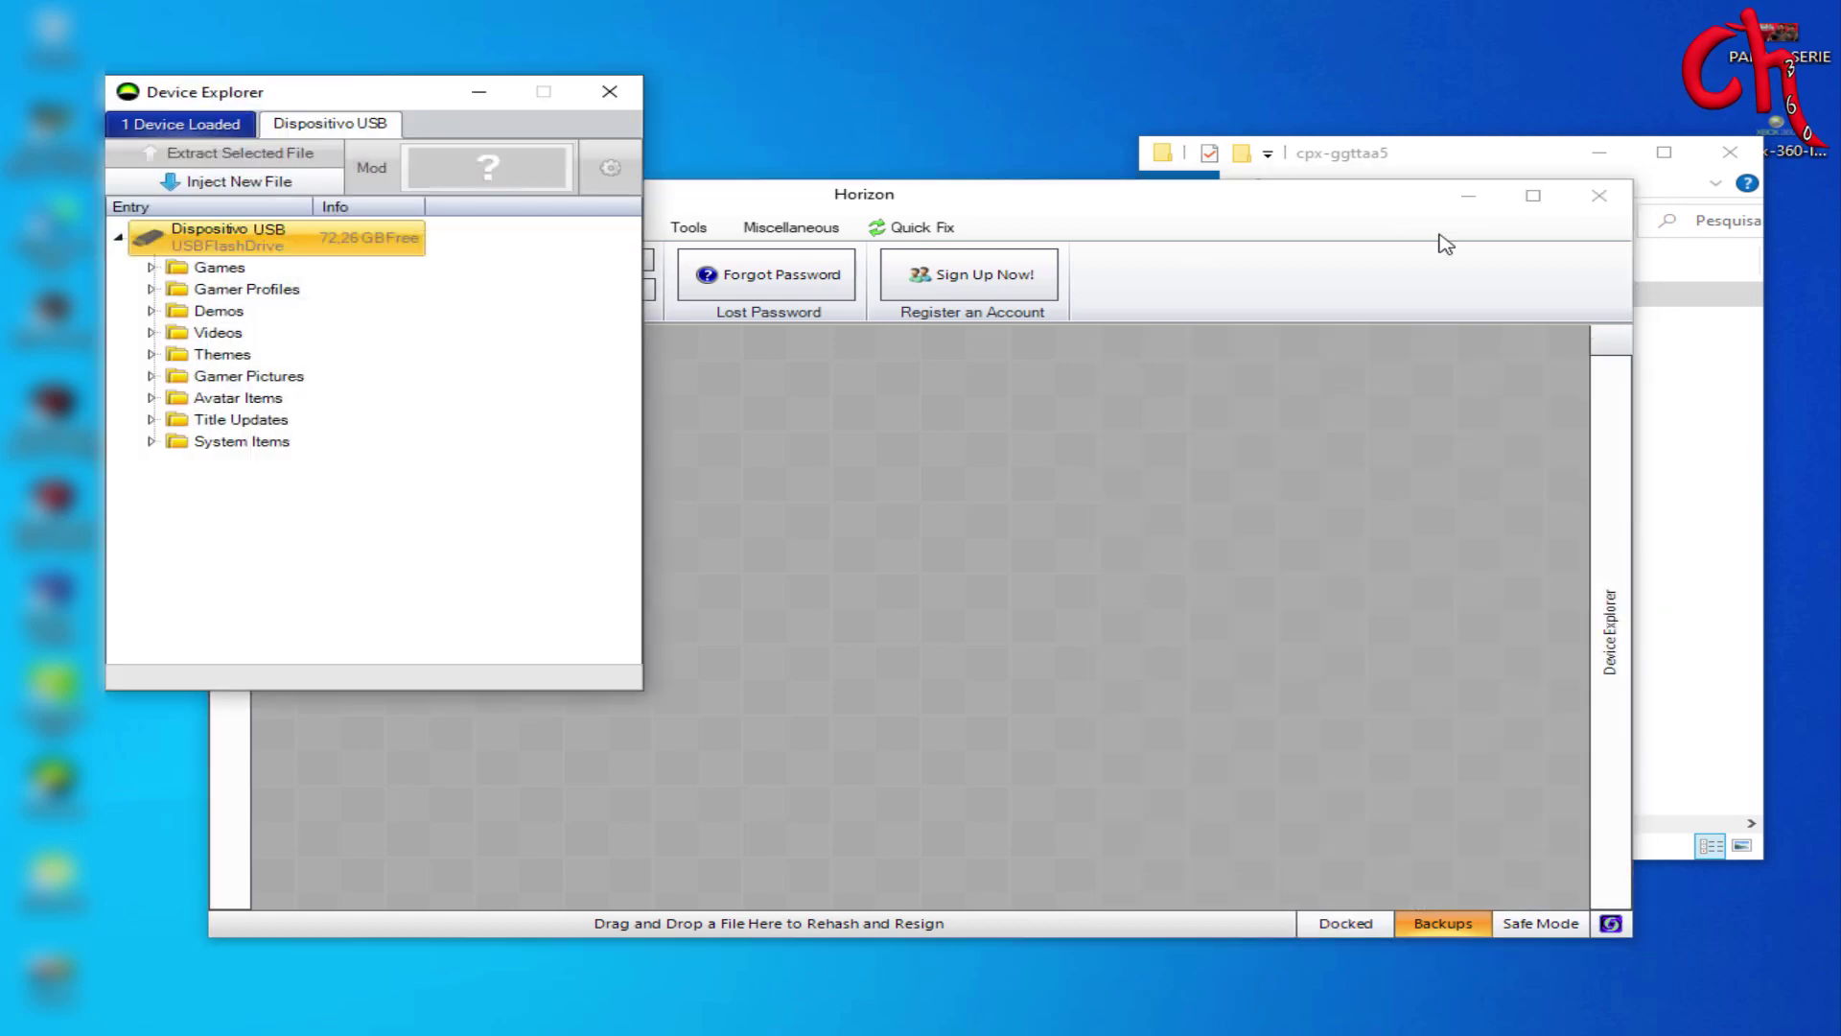
pyautogui.click(1477, 196)
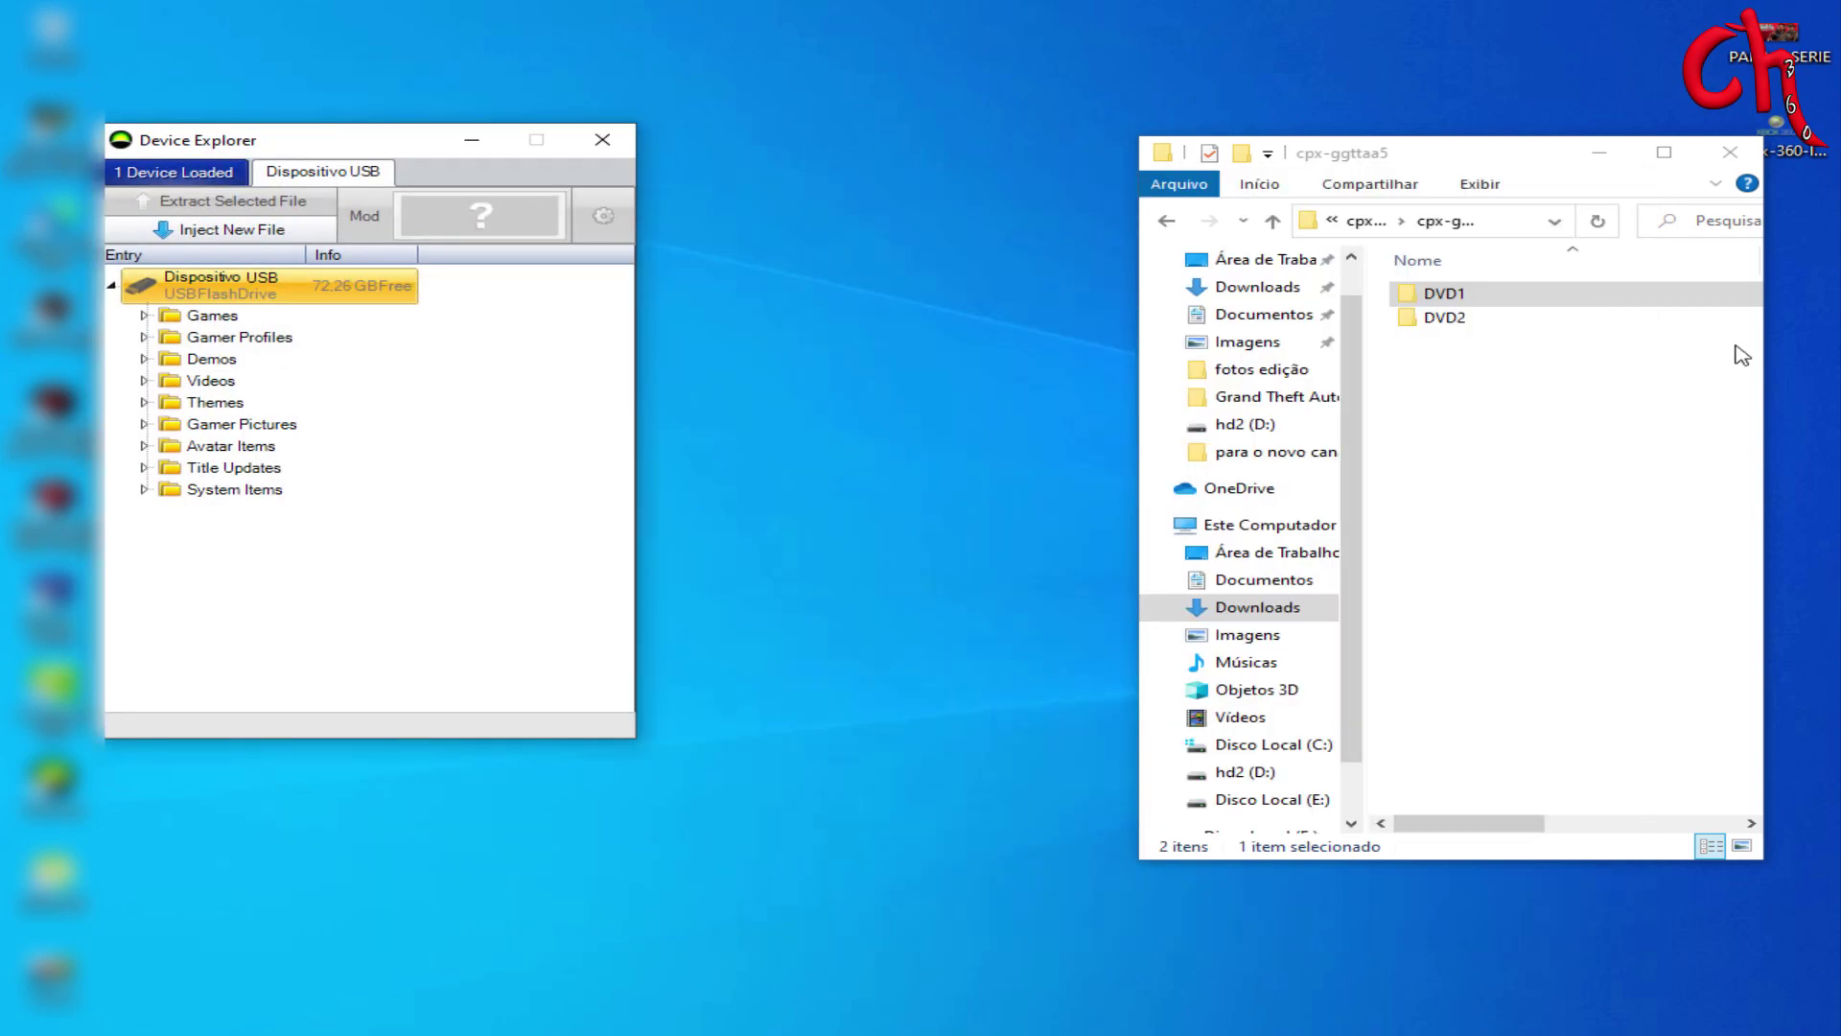
pyautogui.click(1468, 301)
pyautogui.doubleClick(1467, 300)
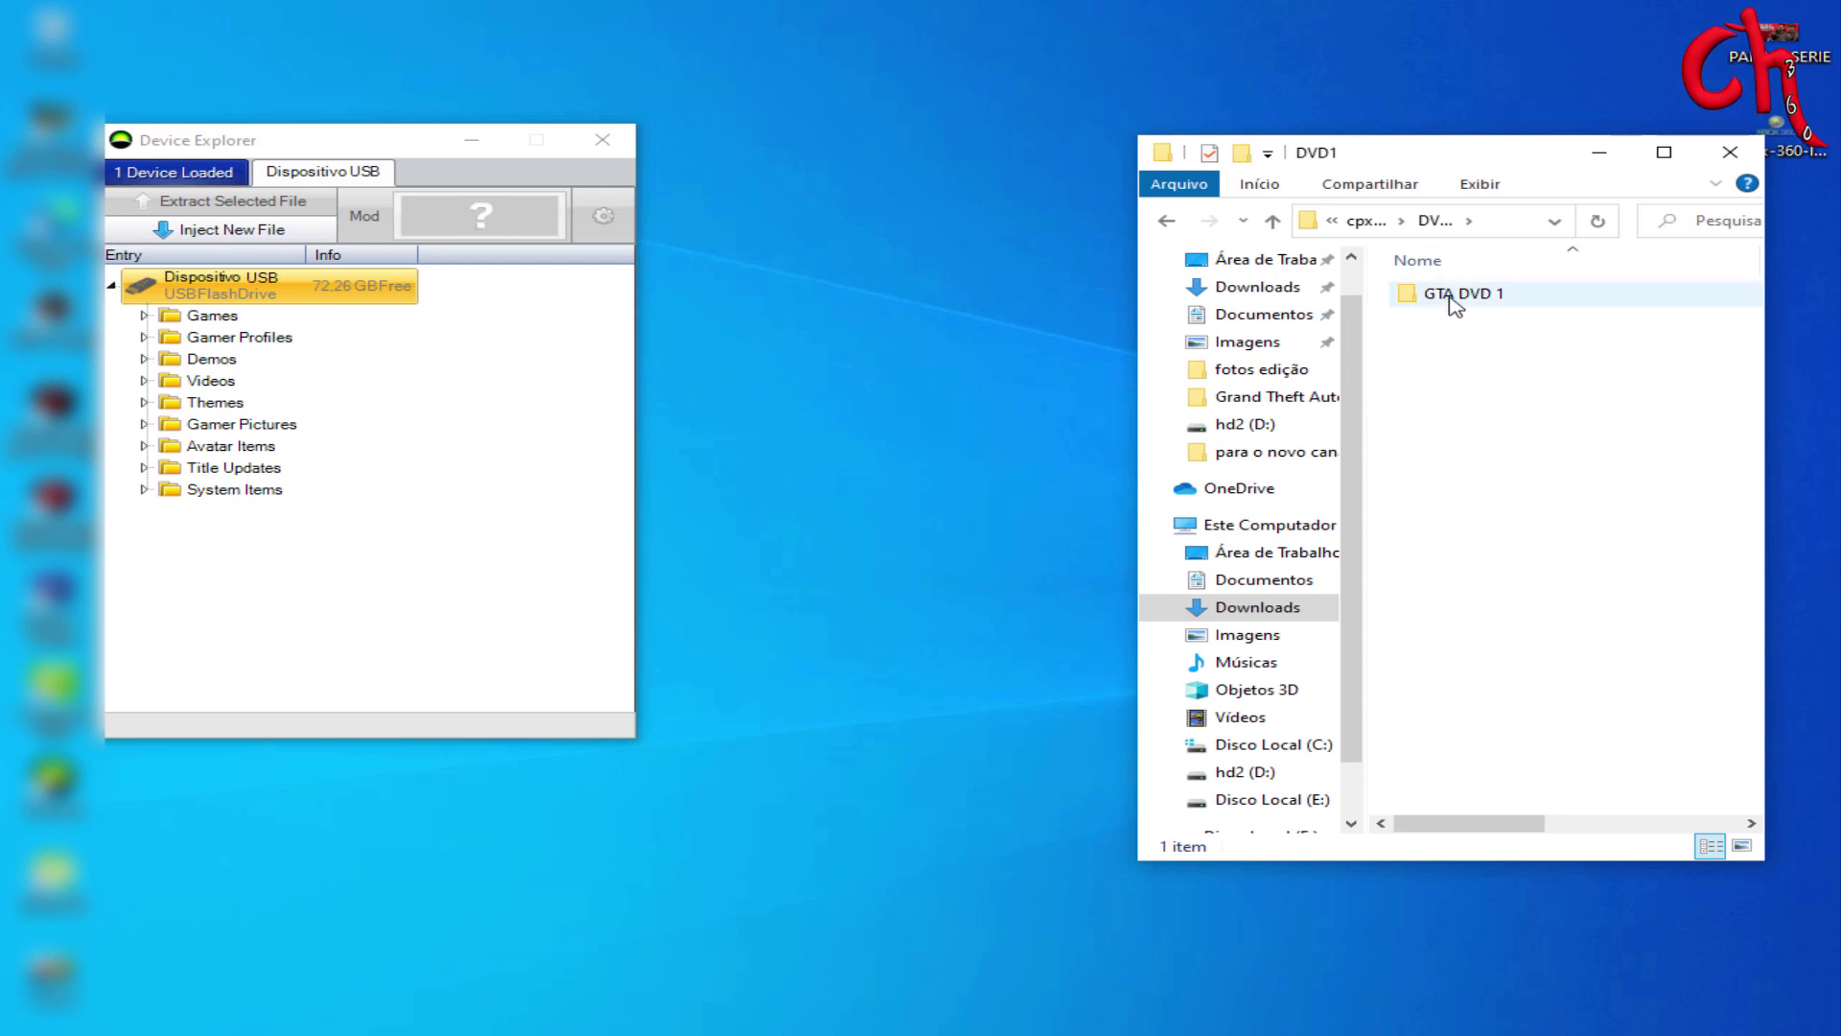
pyautogui.click(1473, 299)
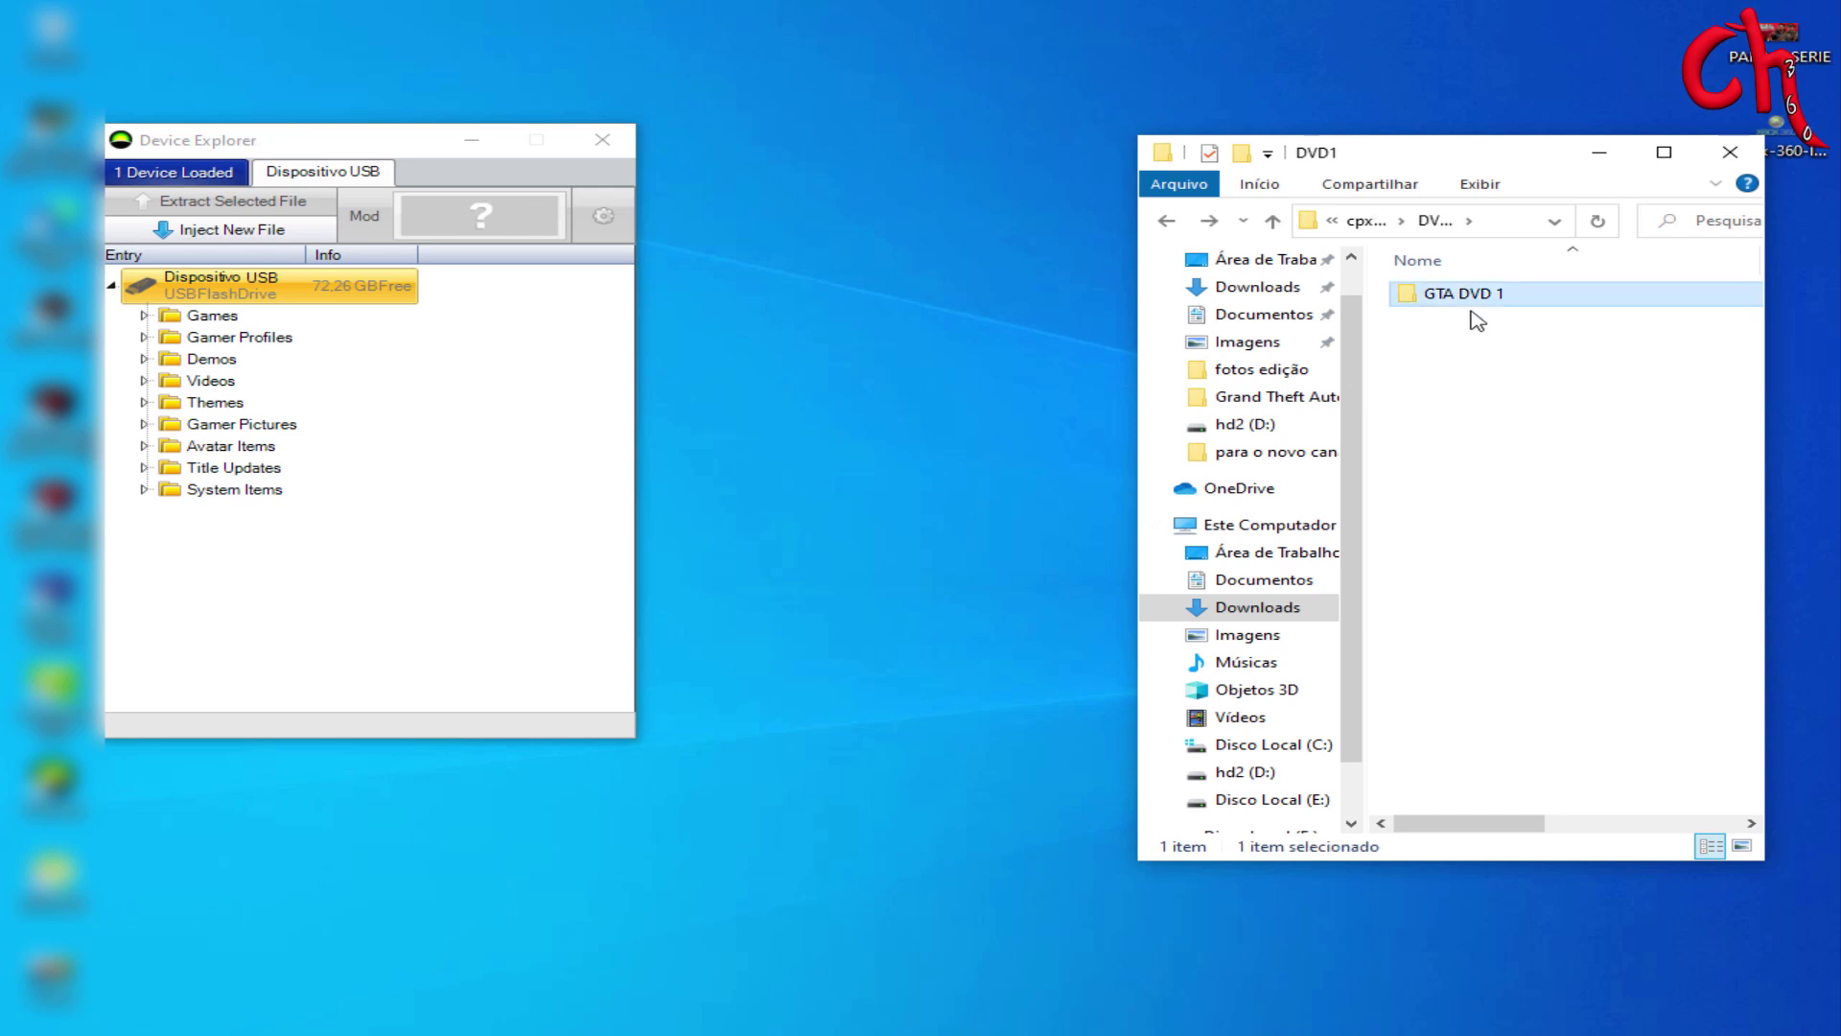
pyautogui.doubleClick(1456, 299)
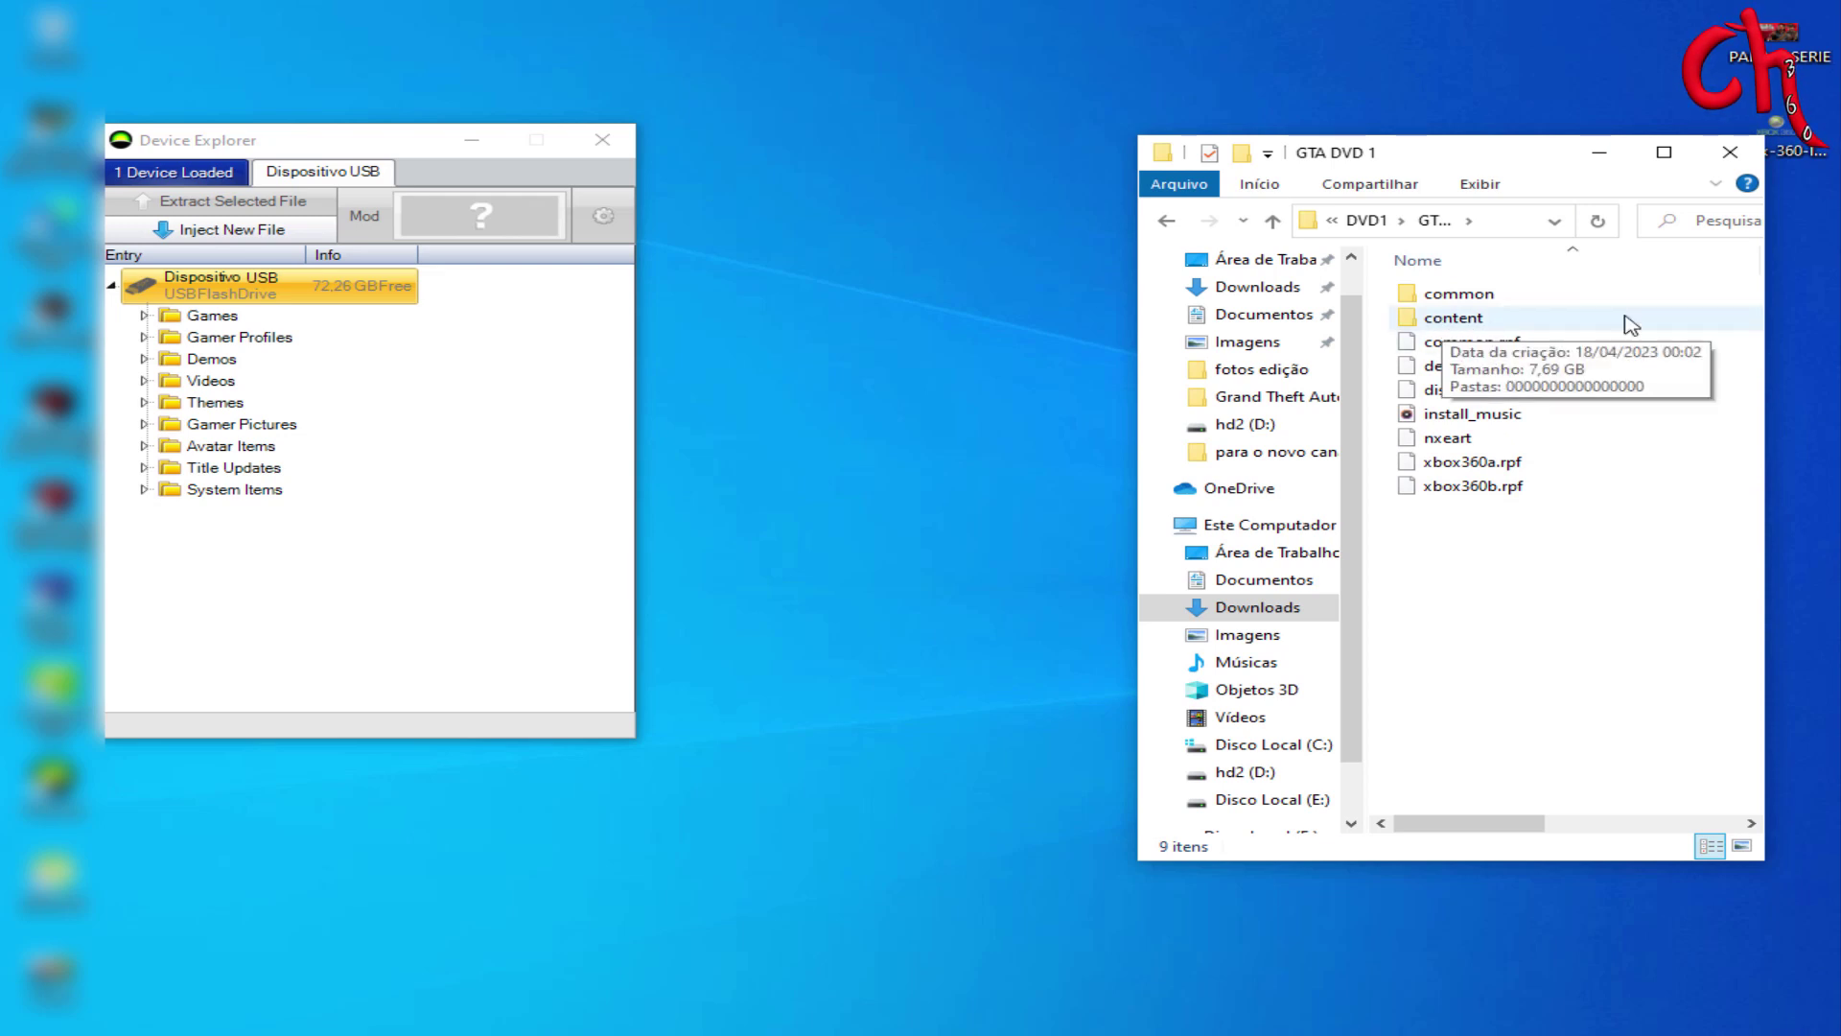
pyautogui.doubleClick(1456, 319)
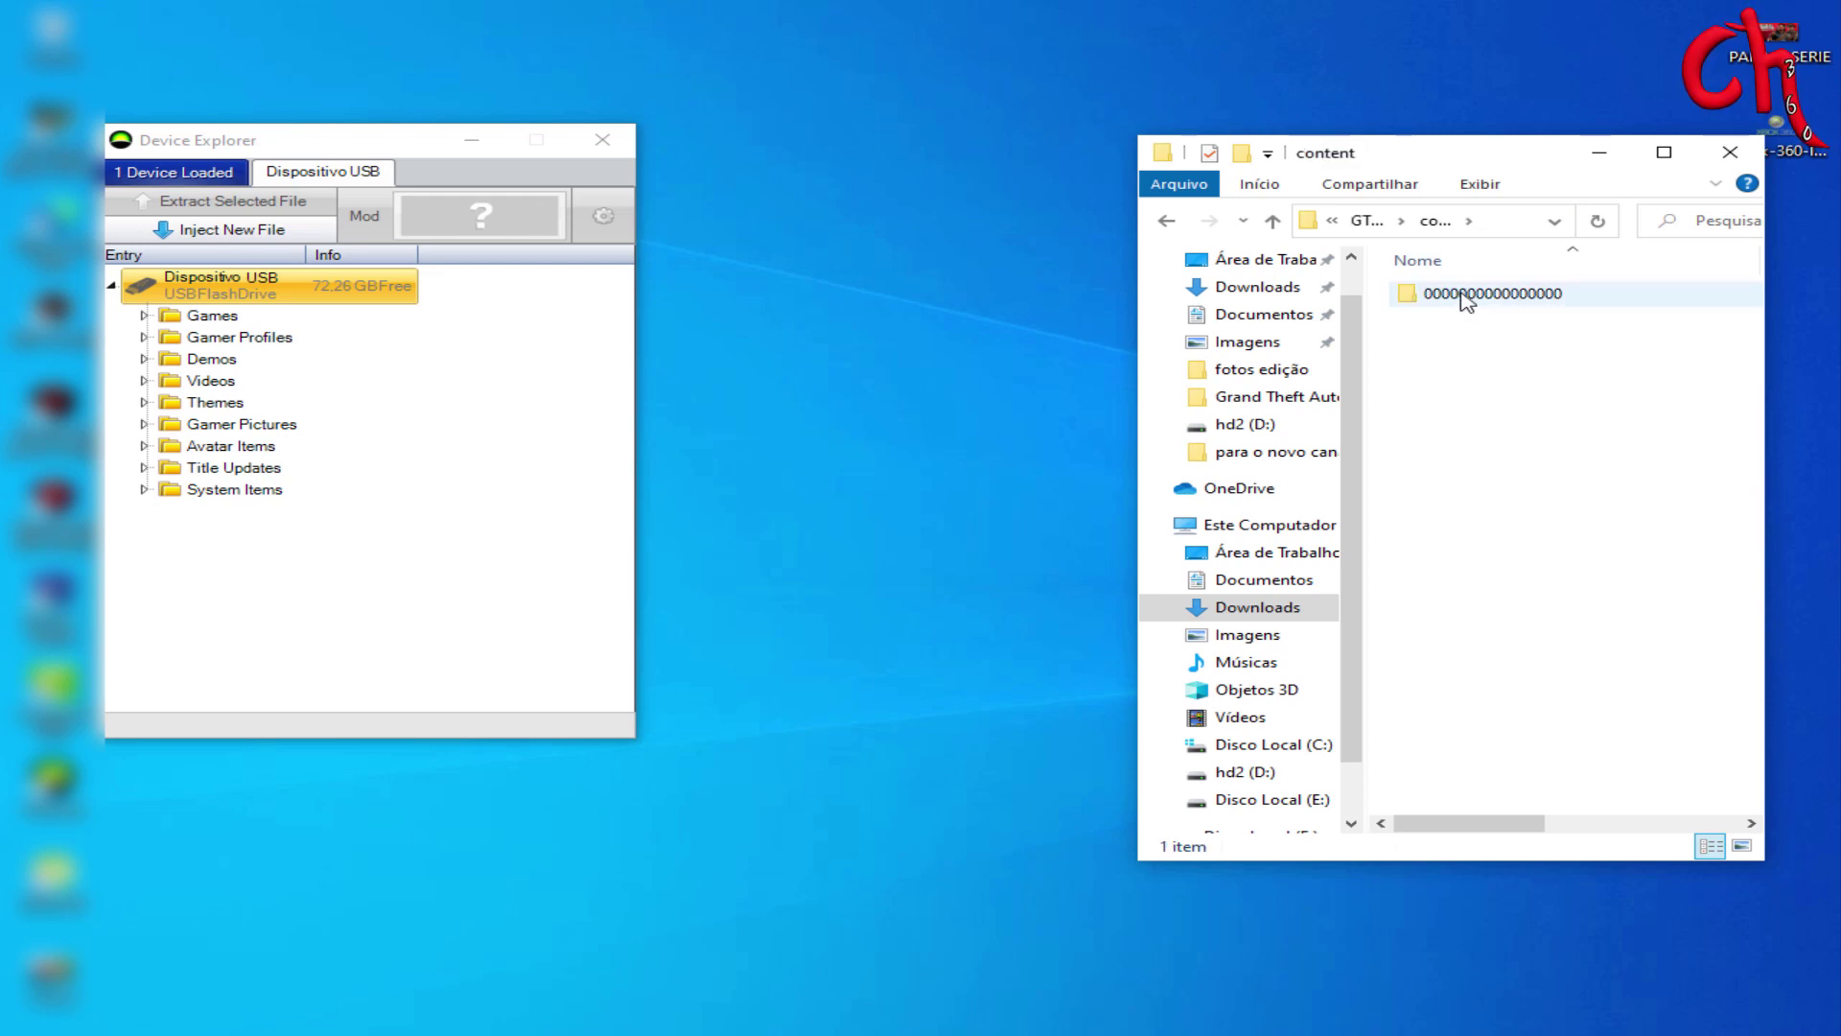
pyautogui.doubleClick(1466, 303)
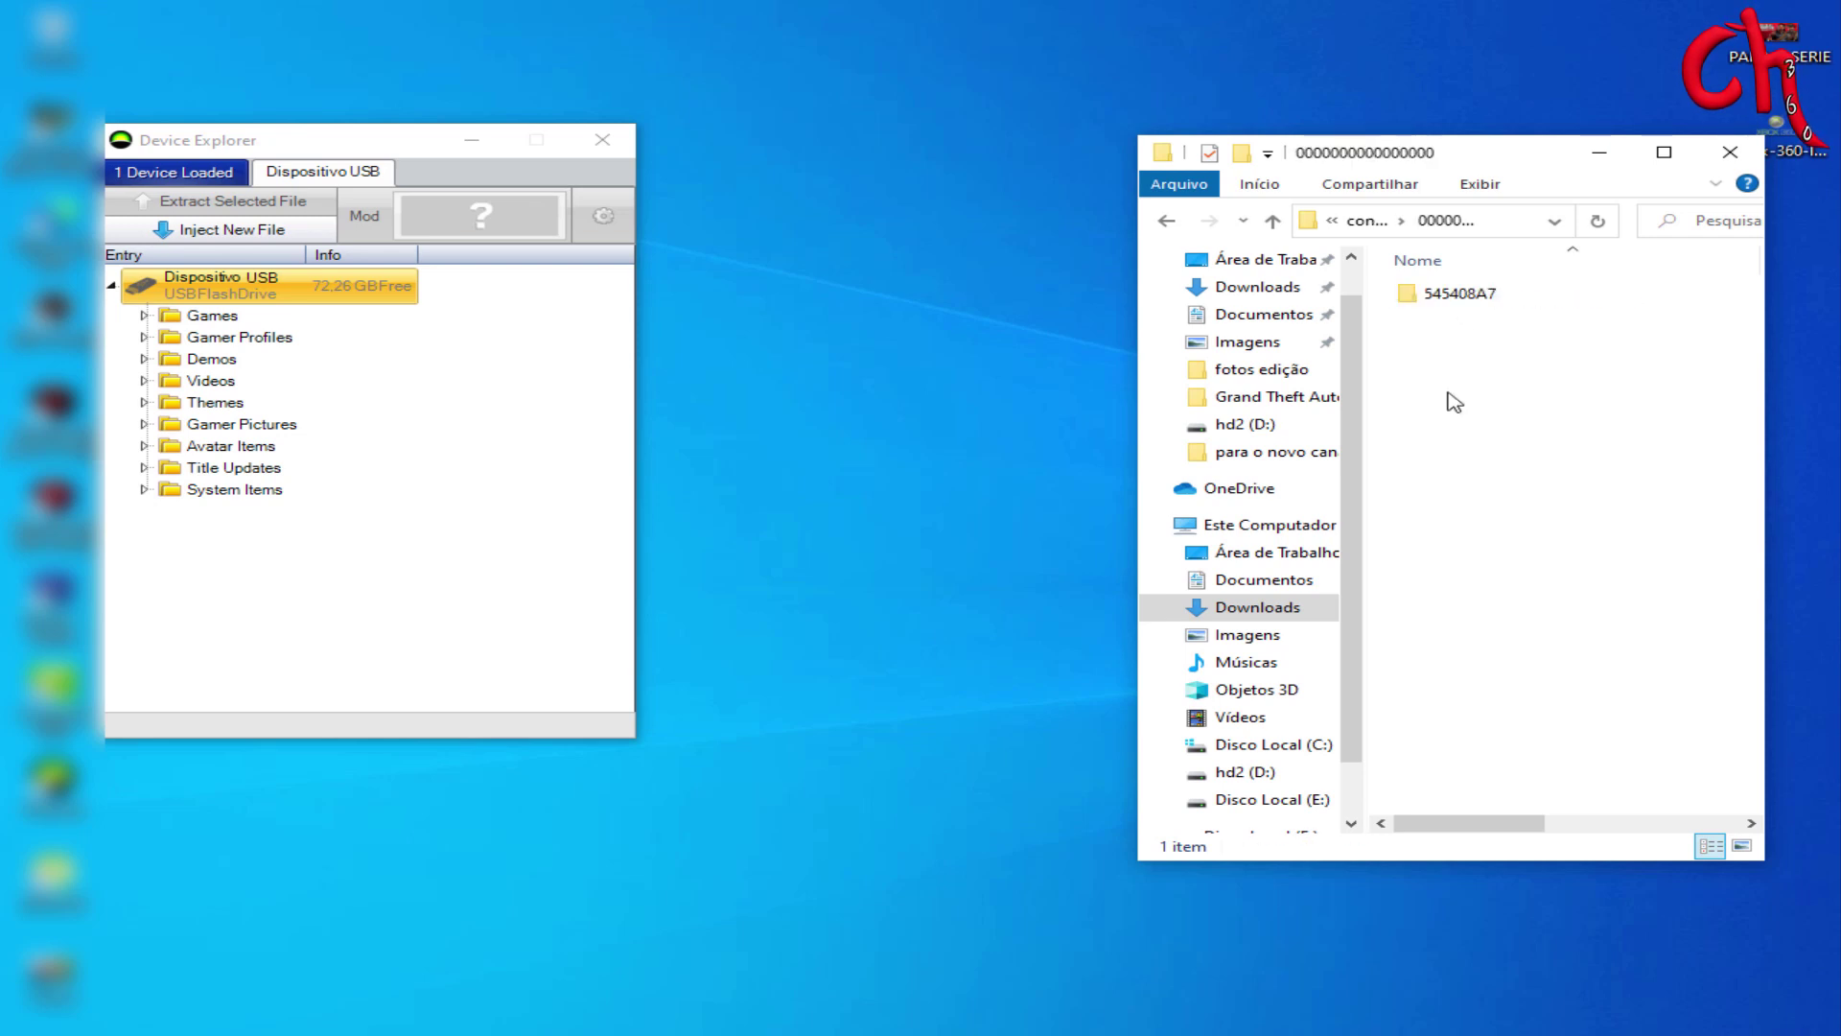
pyautogui.doubleClick(1453, 303)
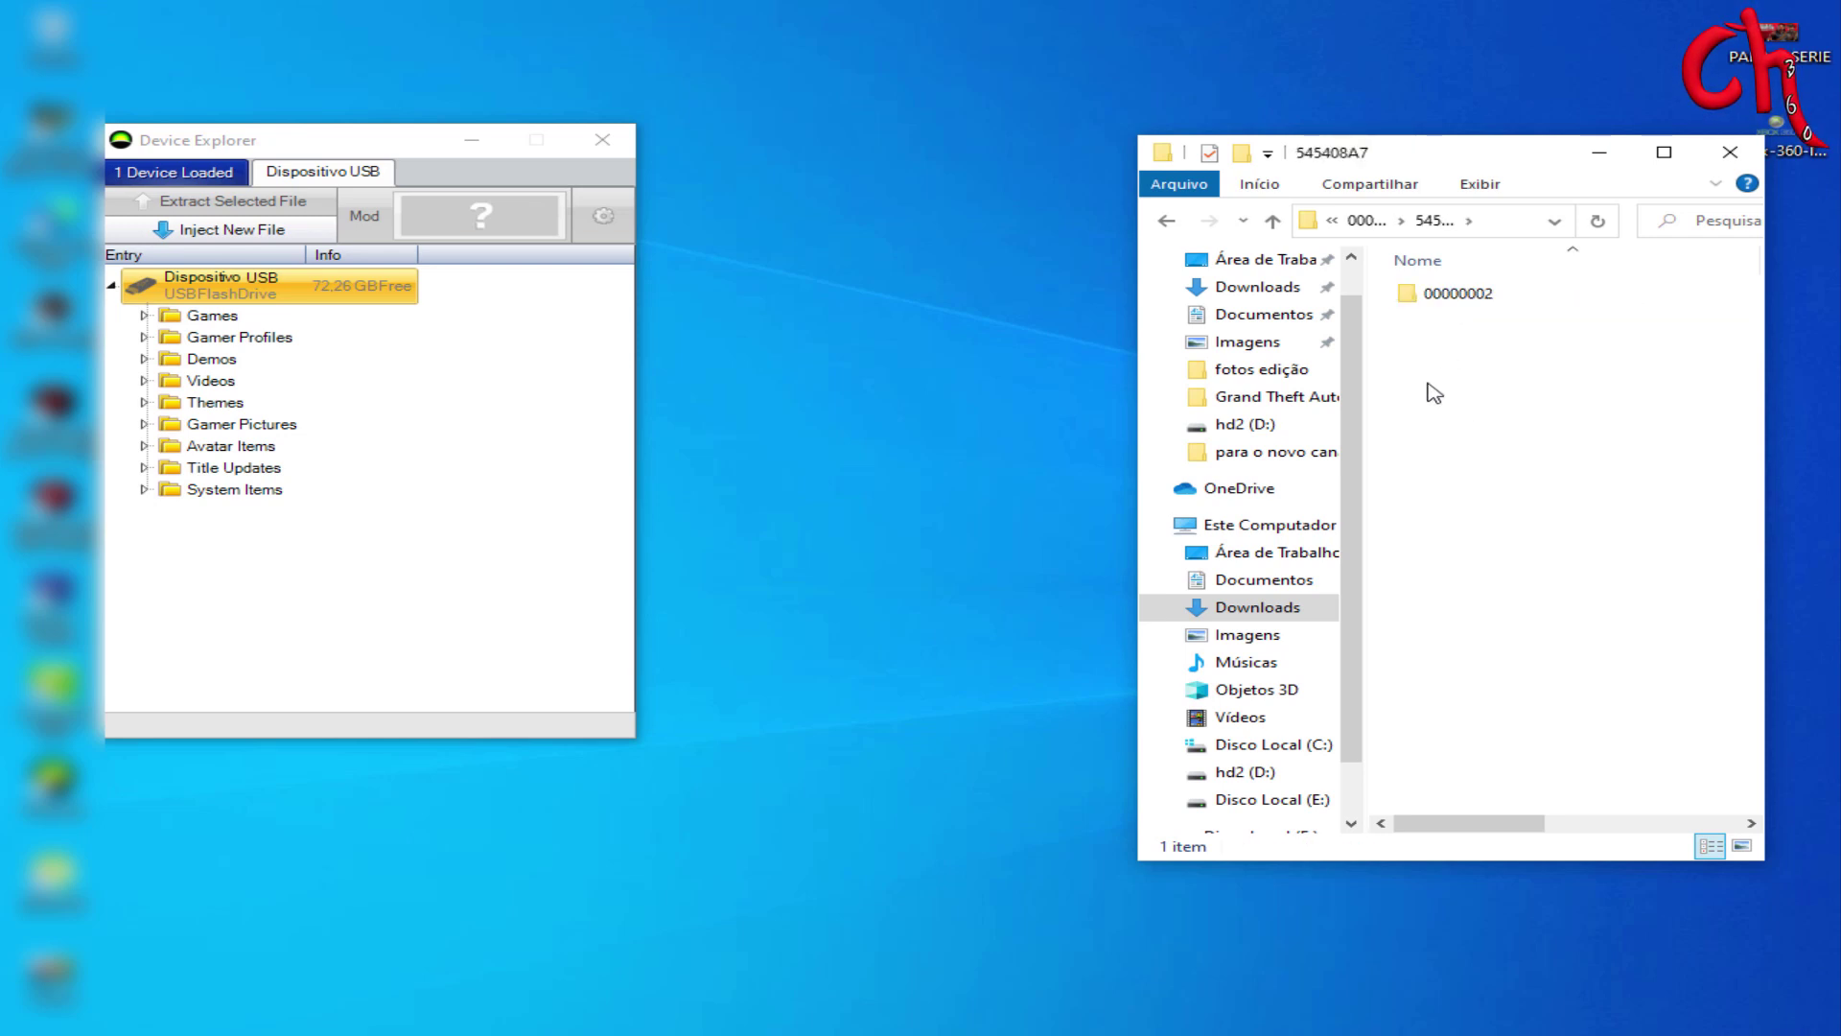
pyautogui.doubleClick(1448, 305)
pyautogui.moveTo(1465, 413); pyautogui.dragTo(1480, 470)
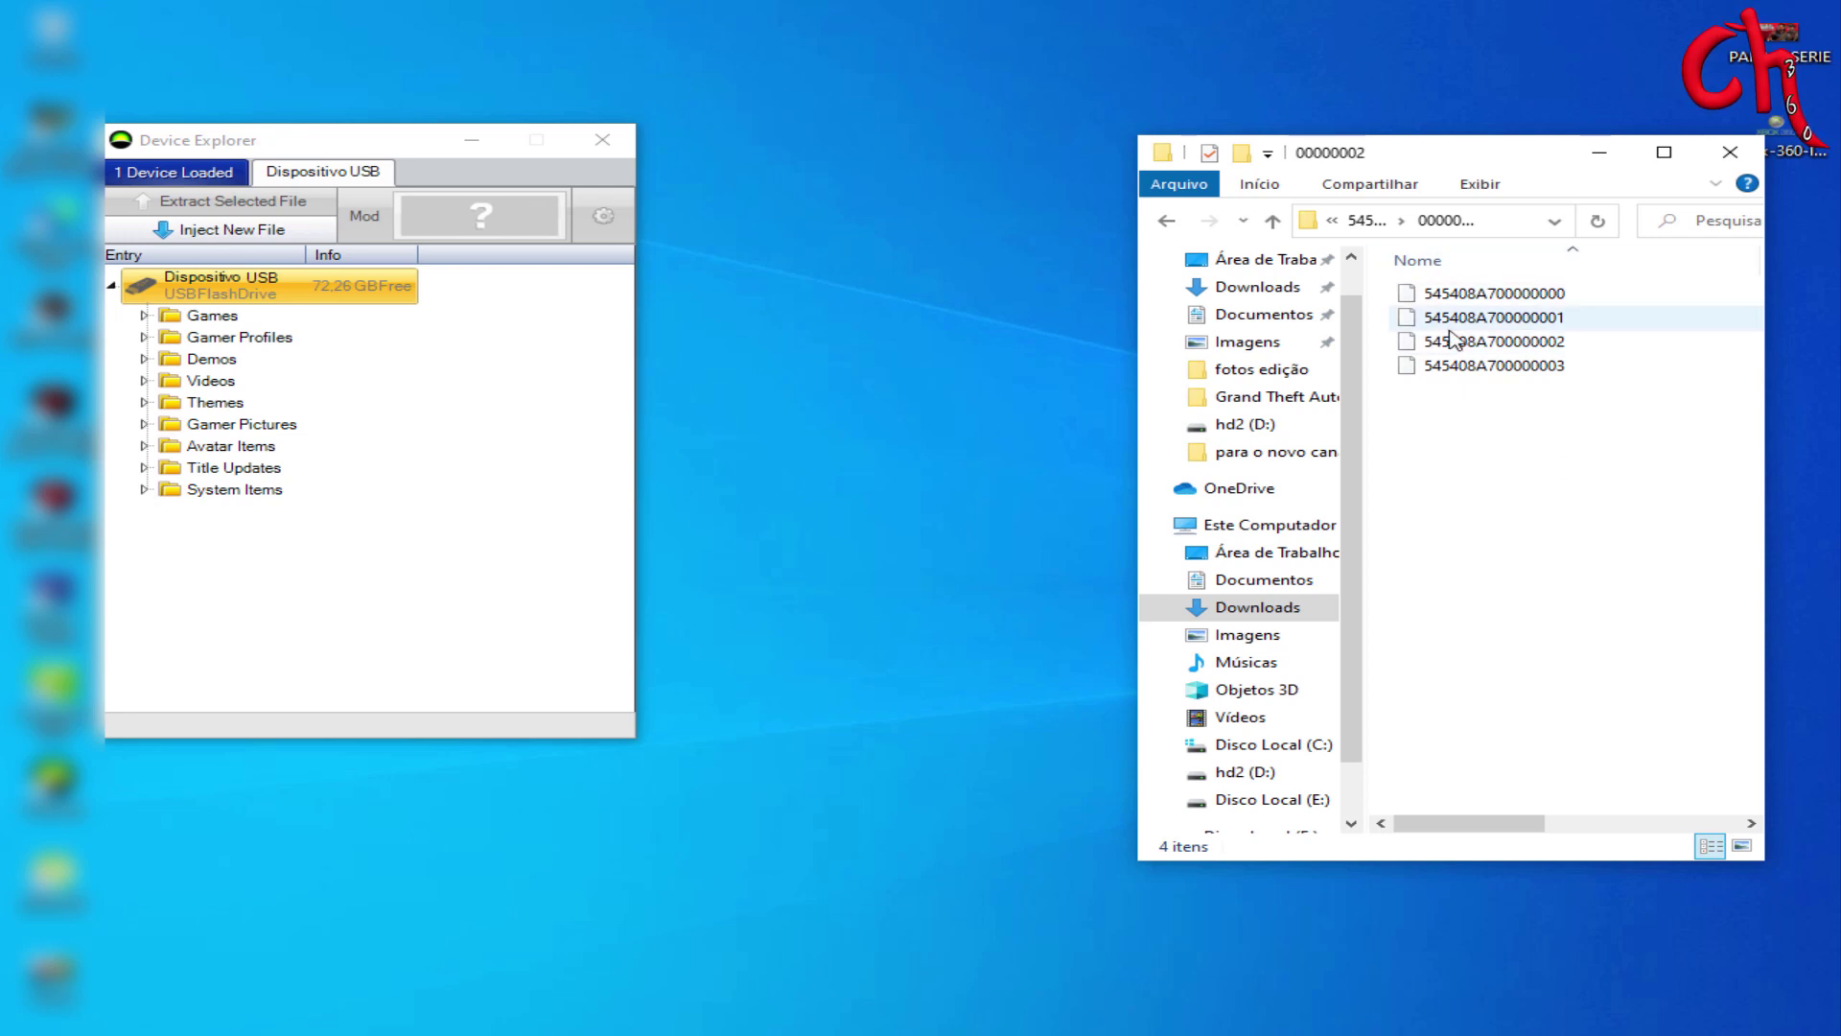
# Retrace the path by going back up to the content folder and returning through its subfolders to 00000002
pyautogui.click(1172, 224)
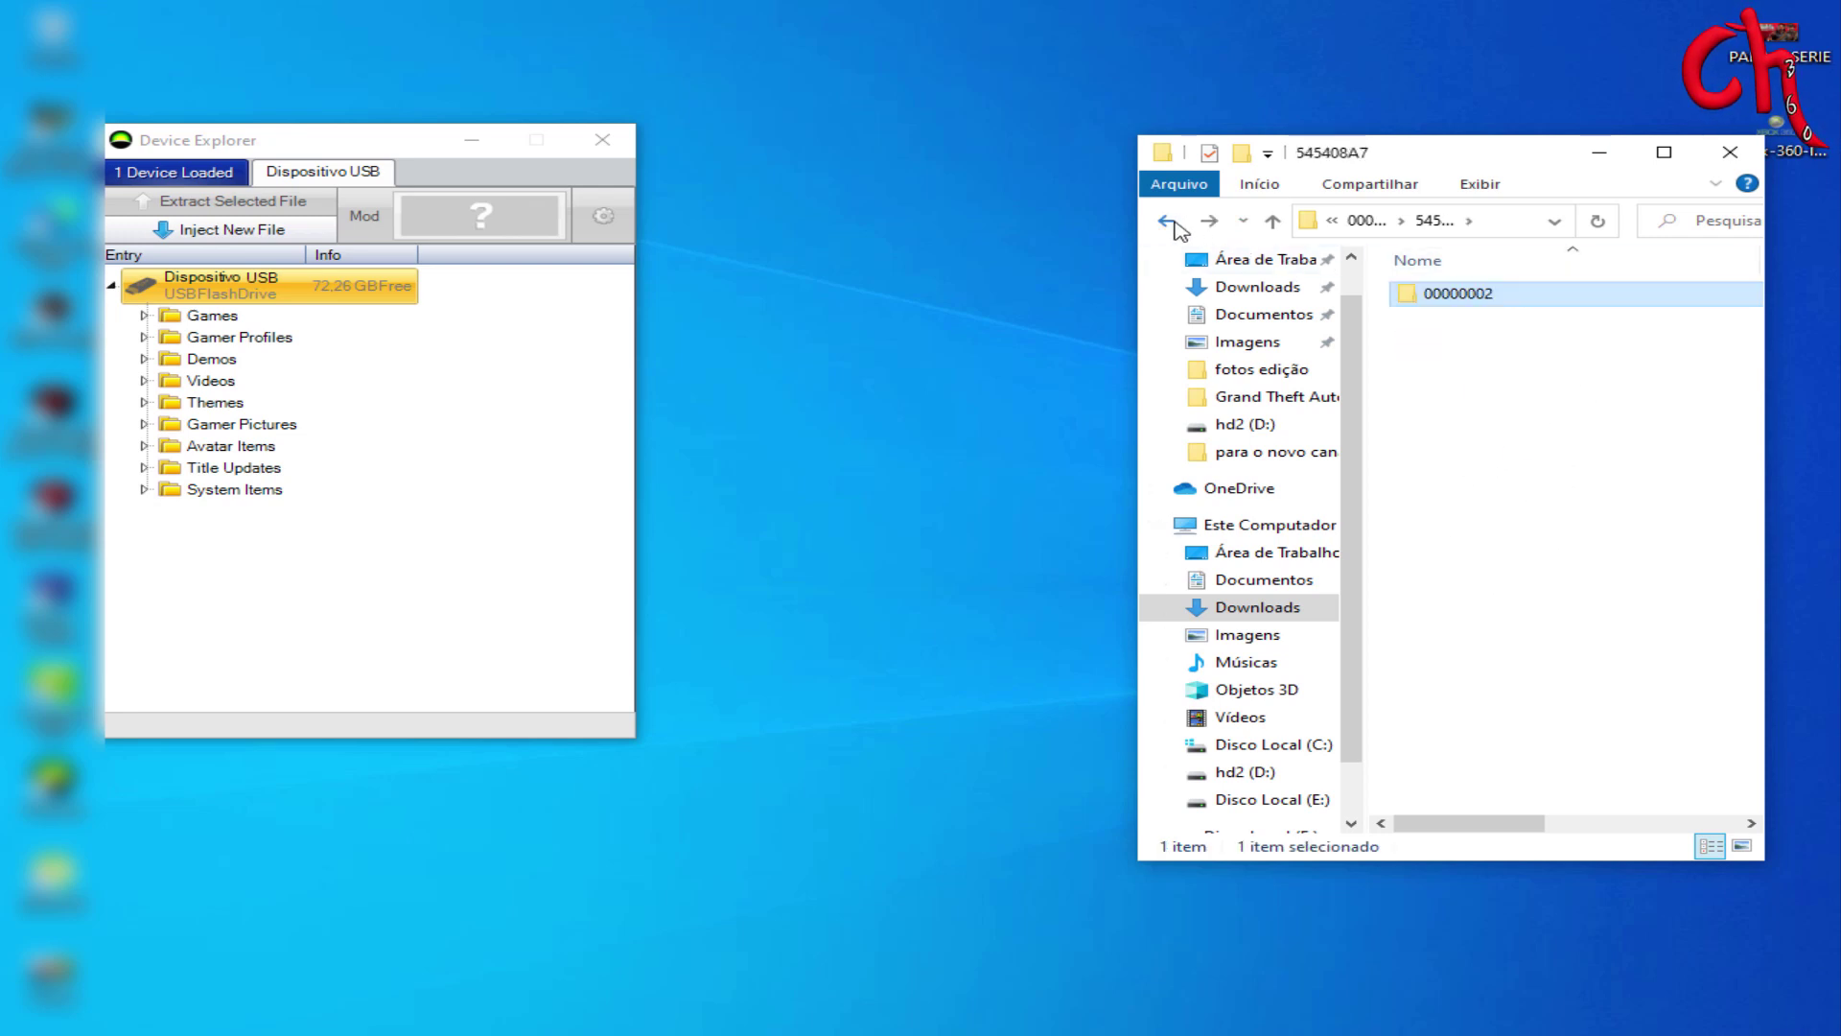
pyautogui.click(1168, 221)
pyautogui.click(1168, 222)
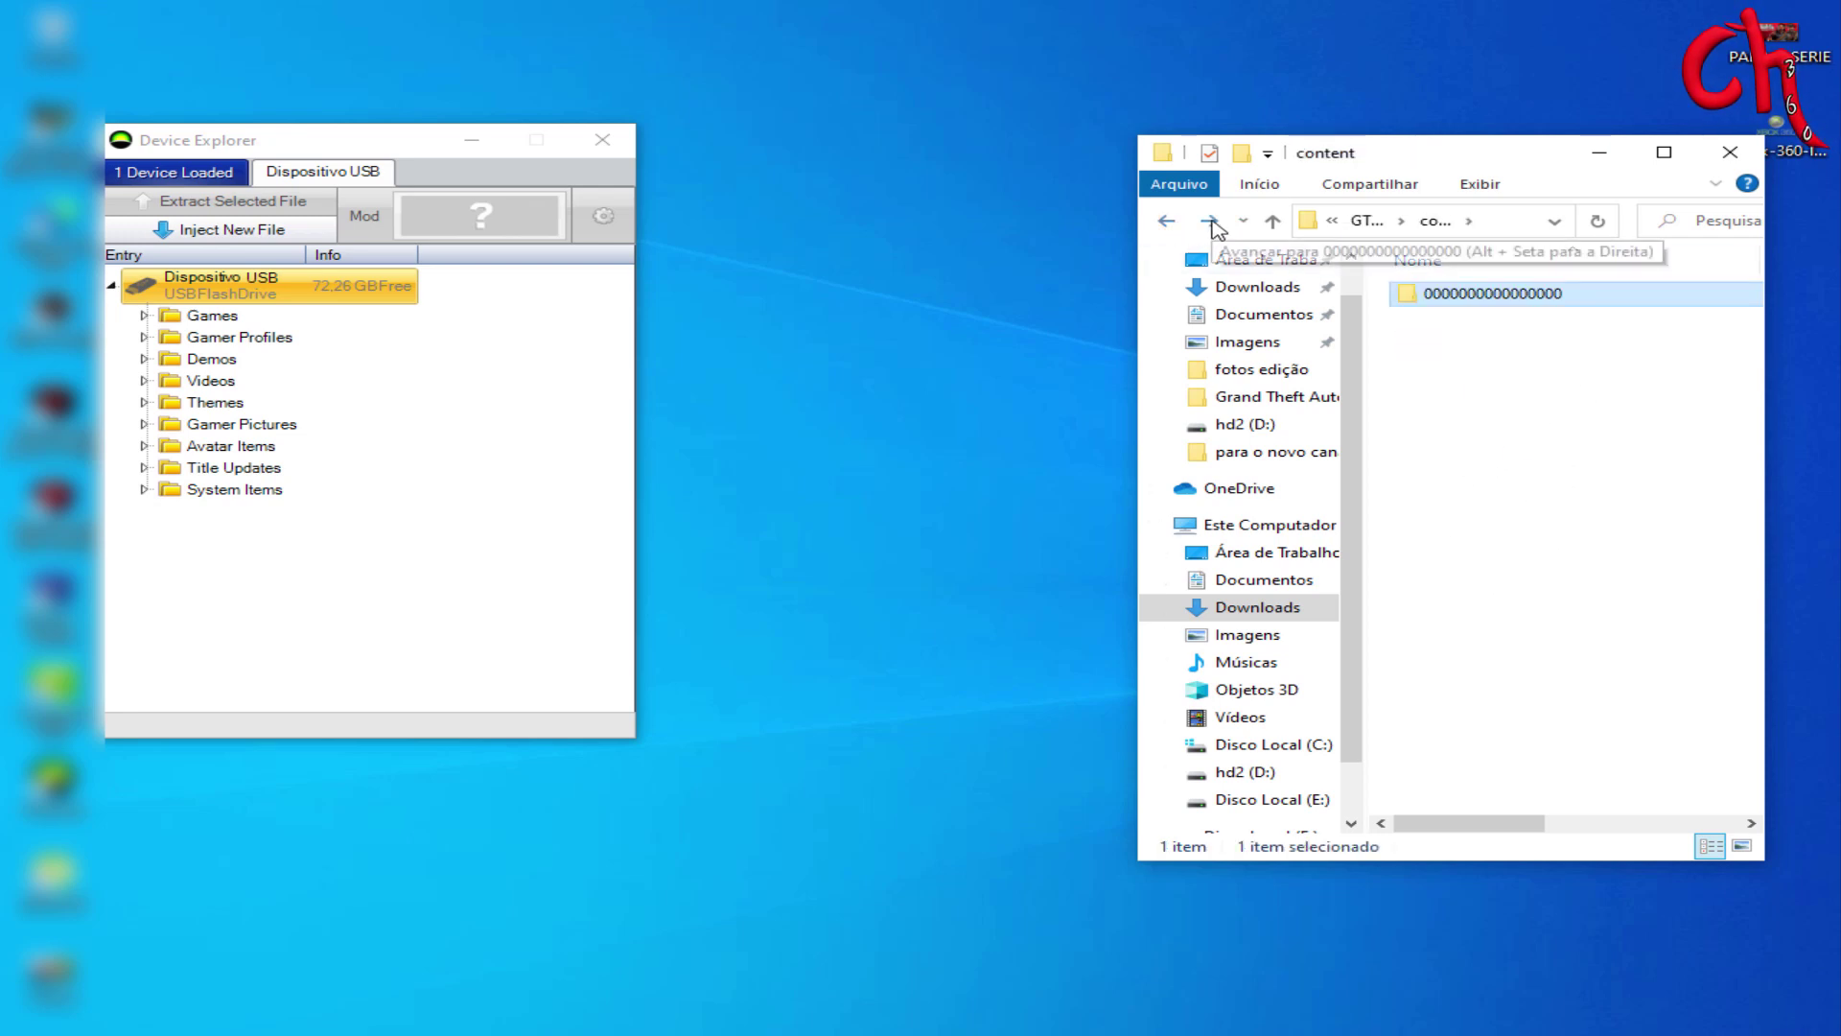
pyautogui.click(1210, 222)
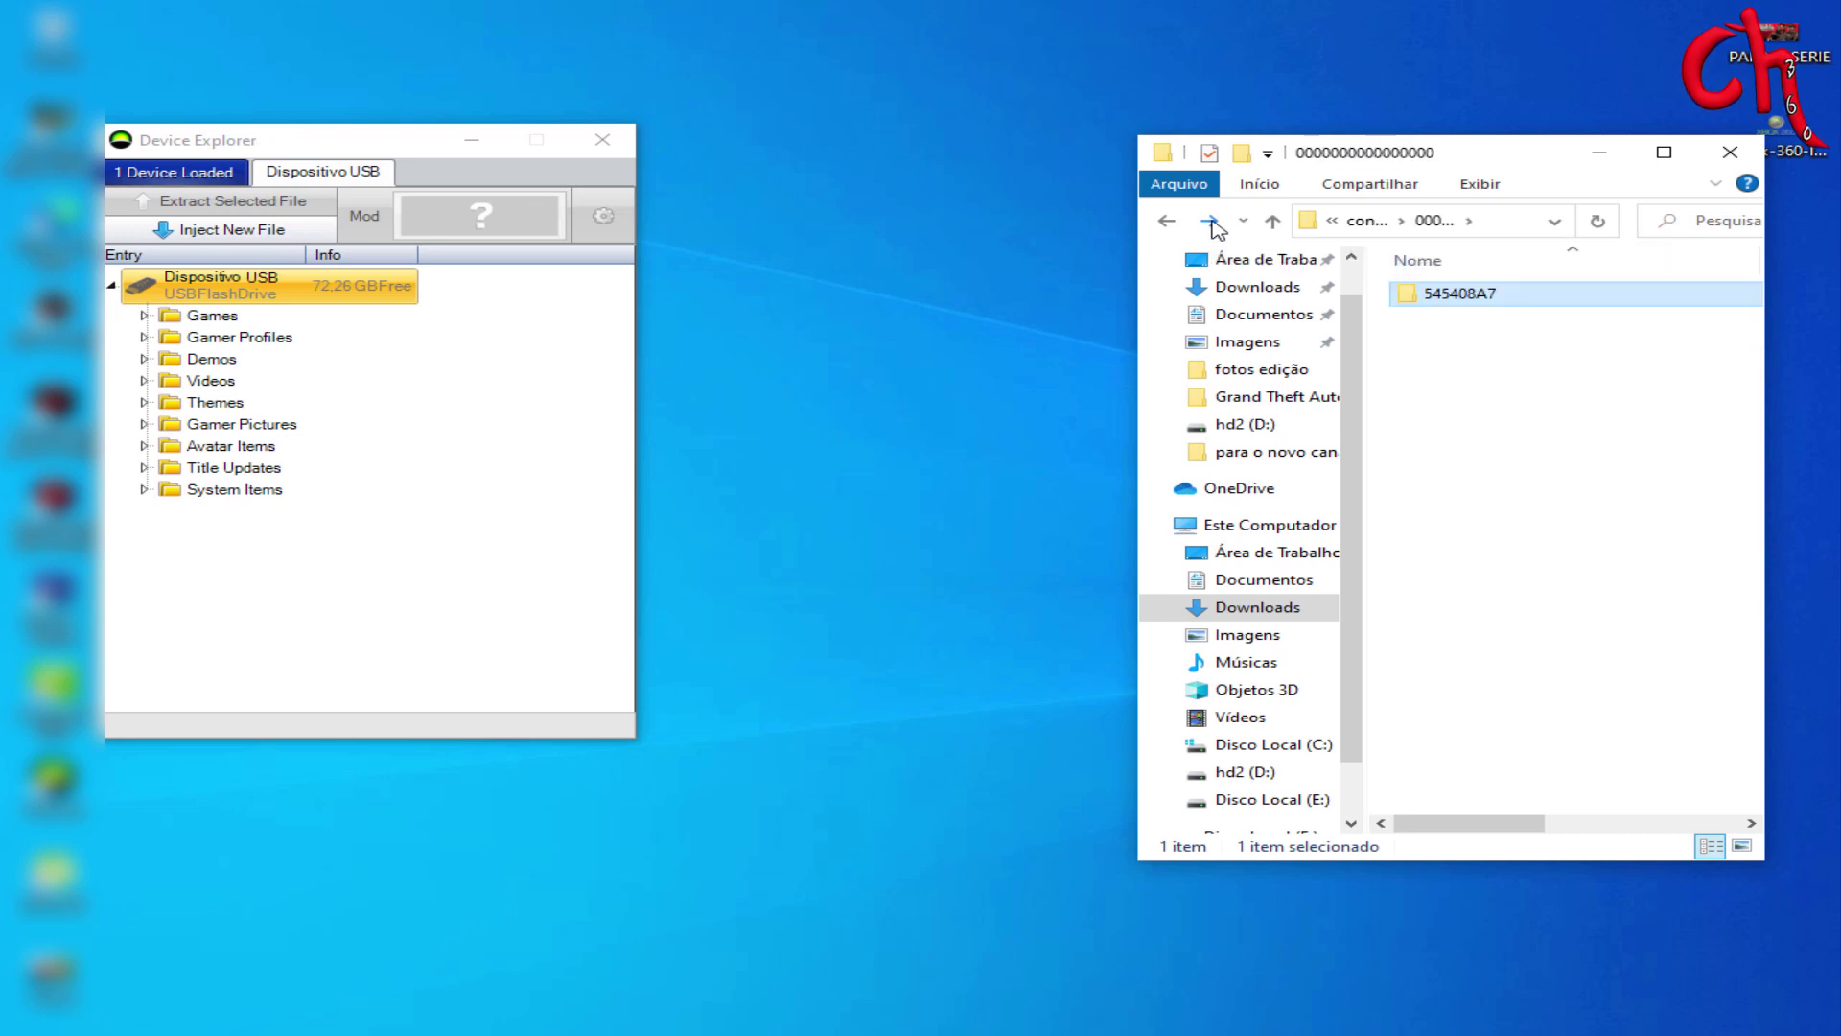
pyautogui.click(1212, 222)
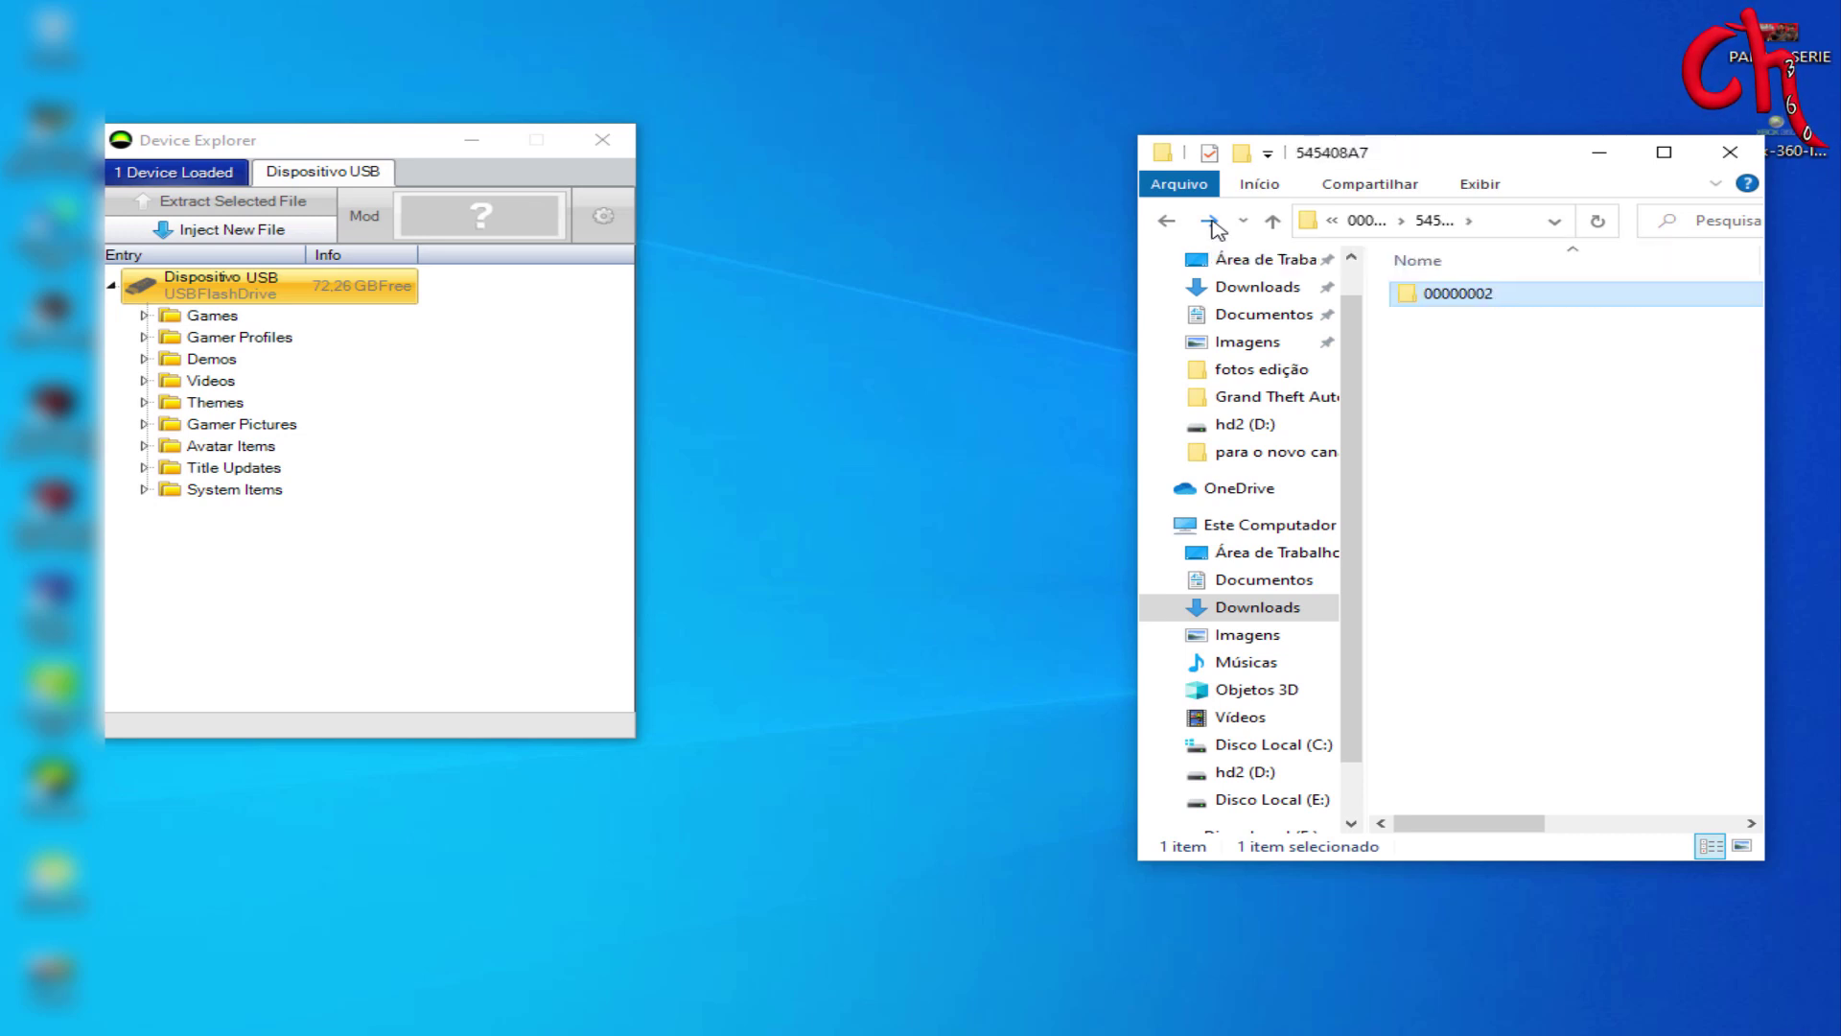
pyautogui.click(1212, 221)
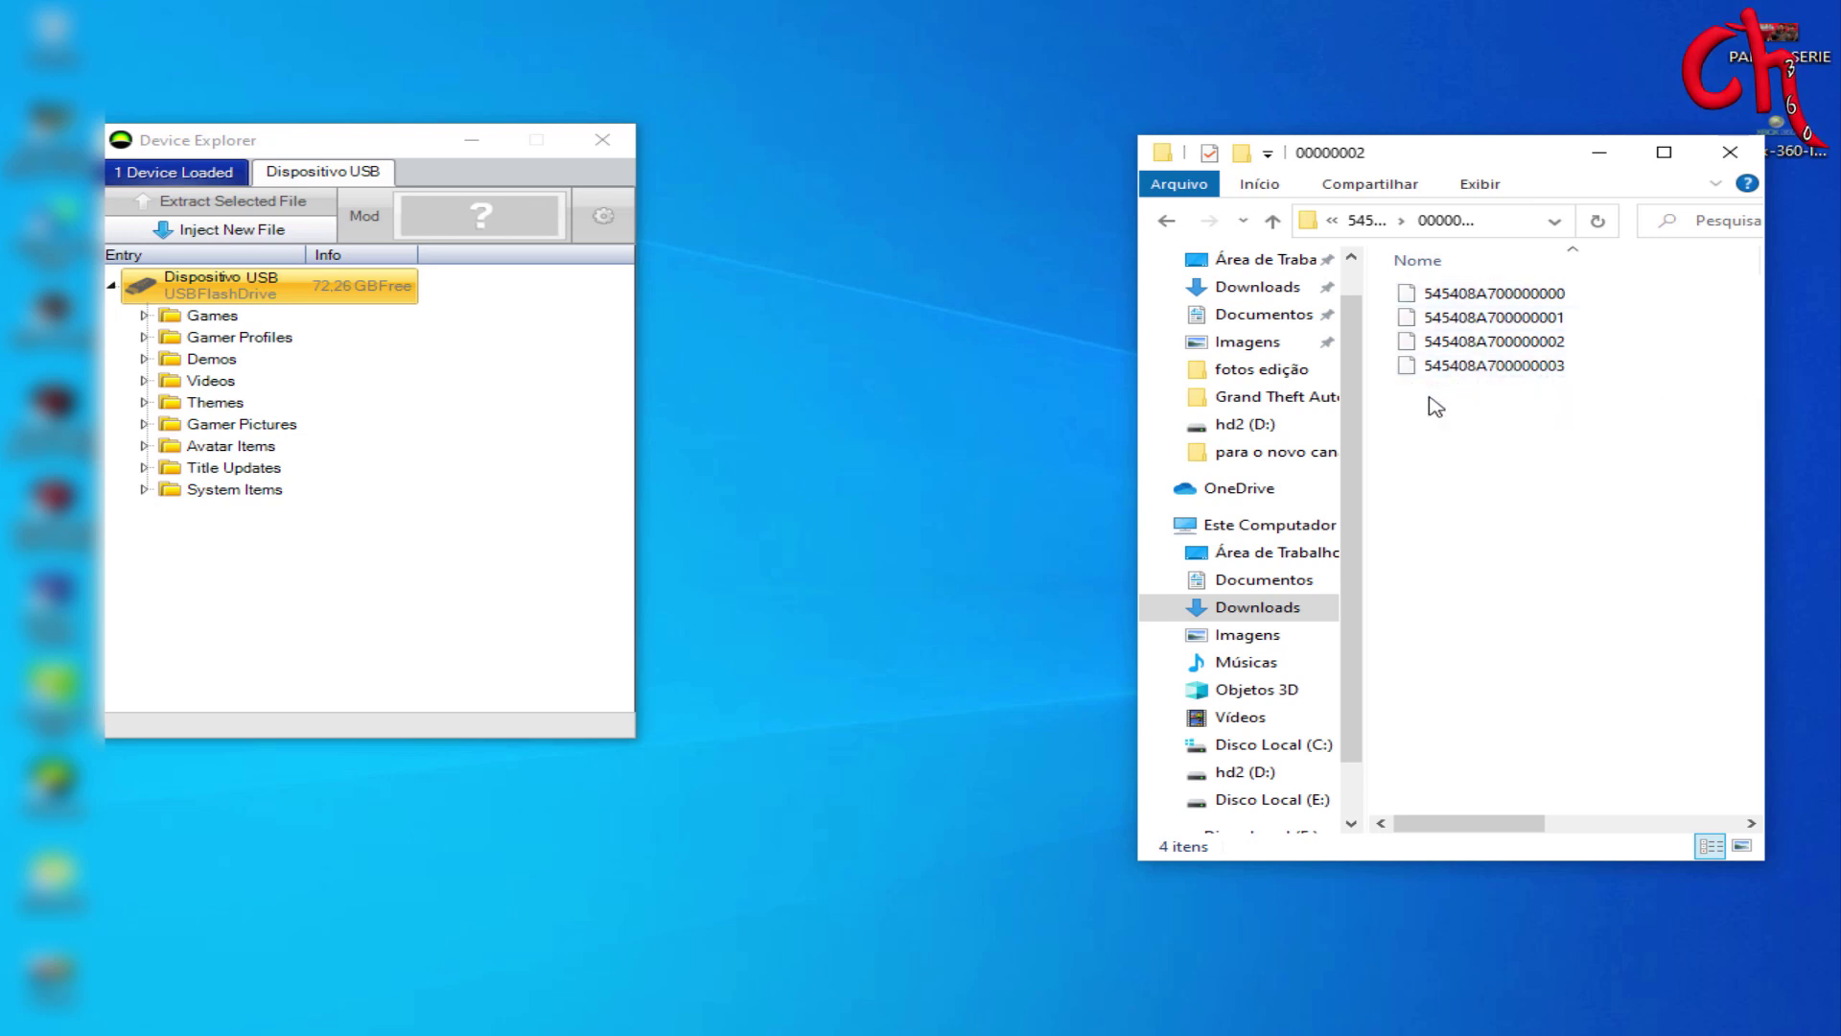
# Transfer all four 545408A7 package files from 00000002 to the USB device and check the gtav parts under Games
pyautogui.moveTo(1421, 401); pyautogui.dragTo(403, 617)
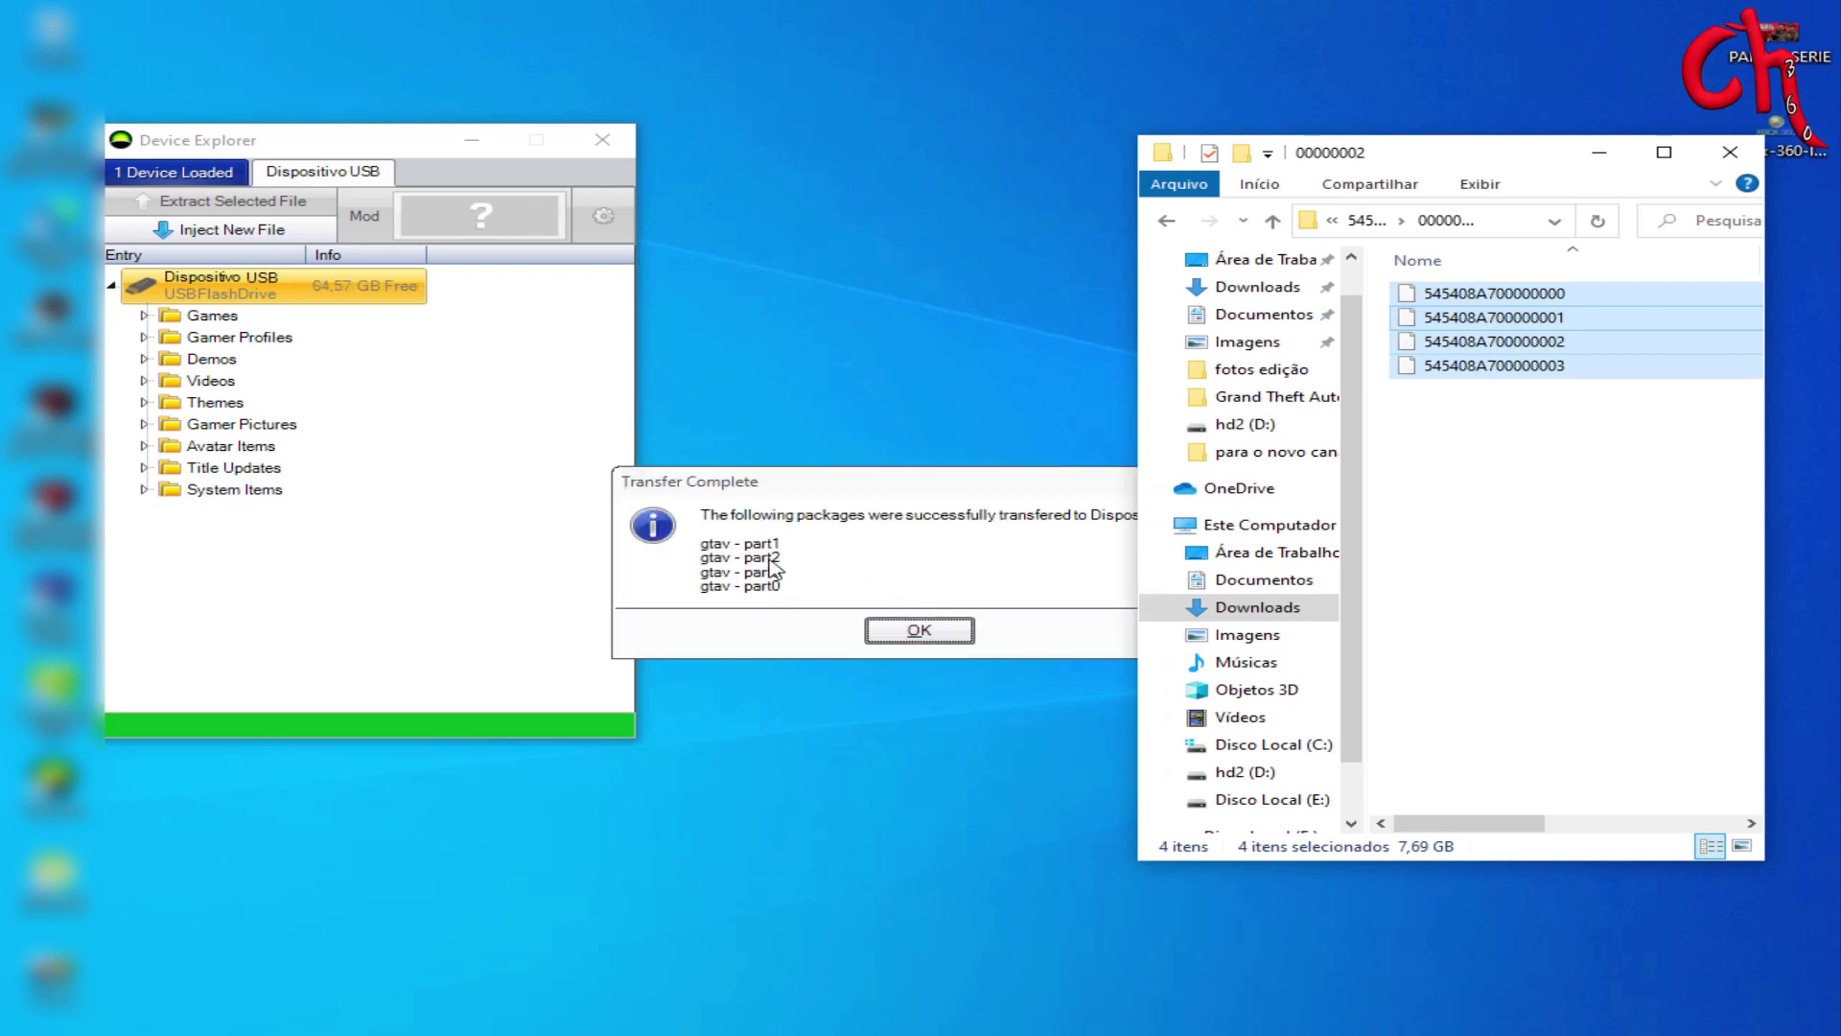
pyautogui.click(906, 633)
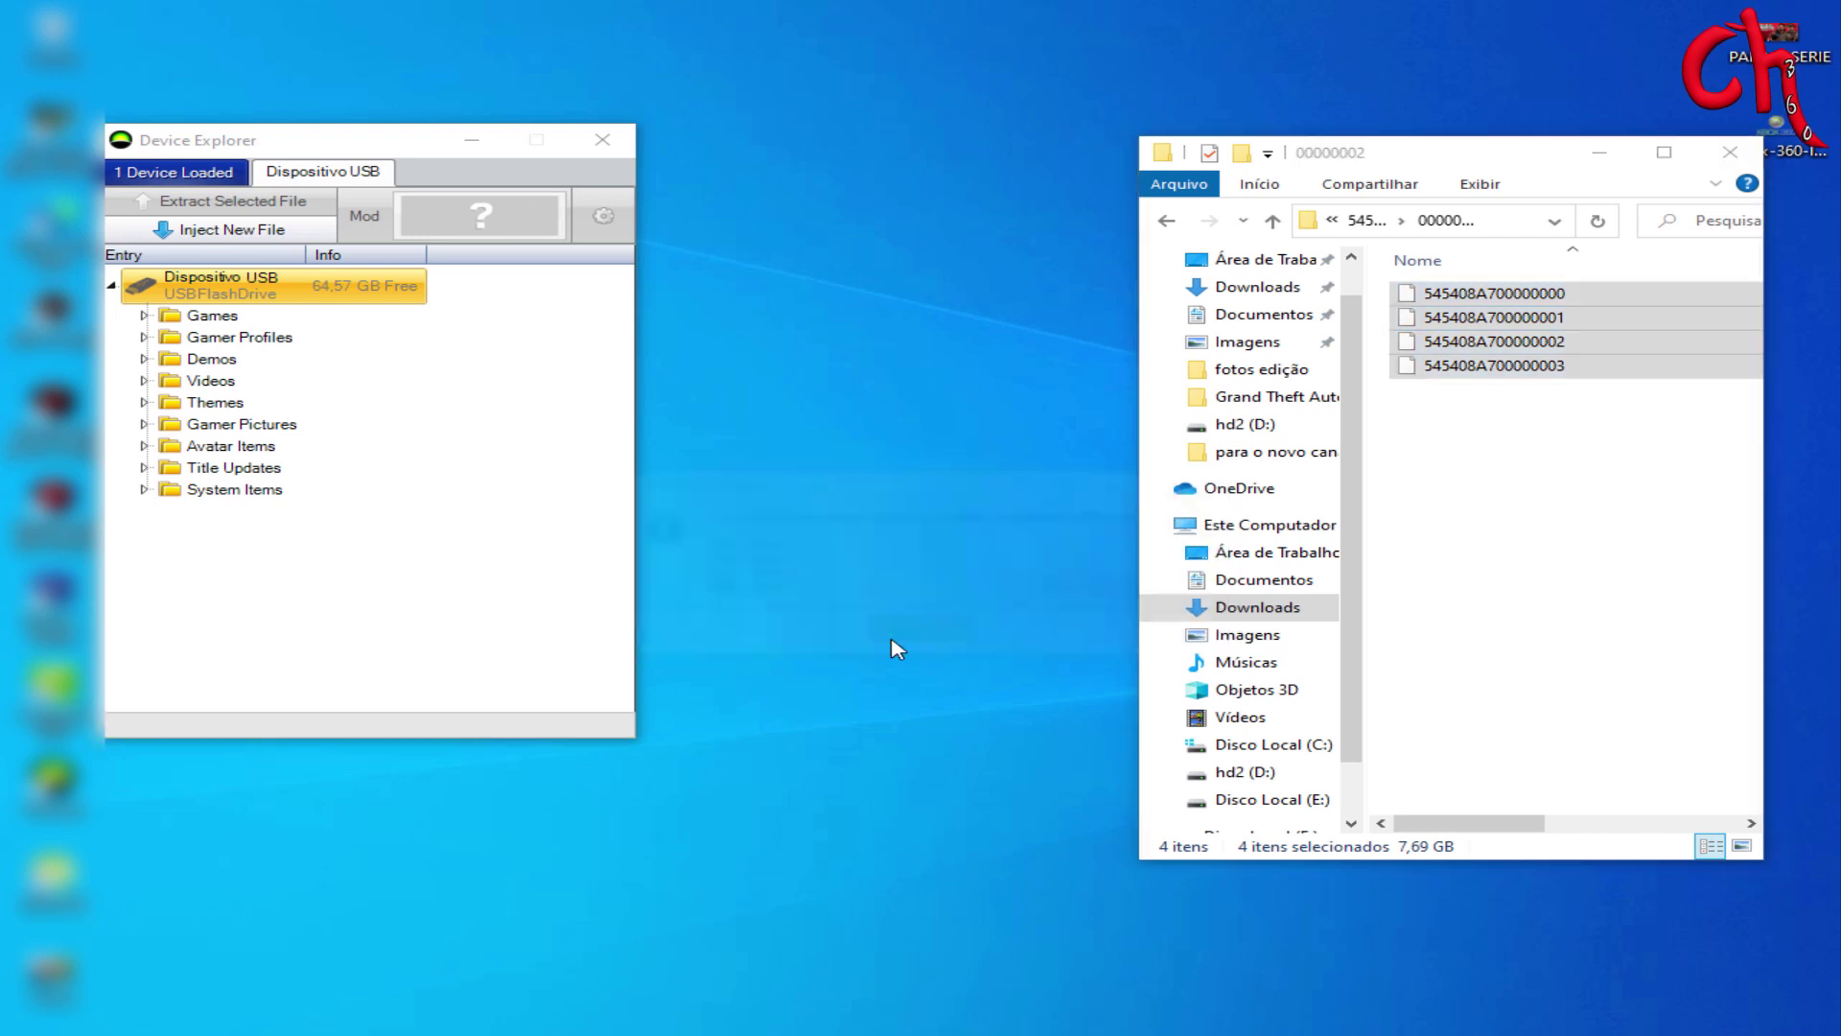
pyautogui.click(145, 316)
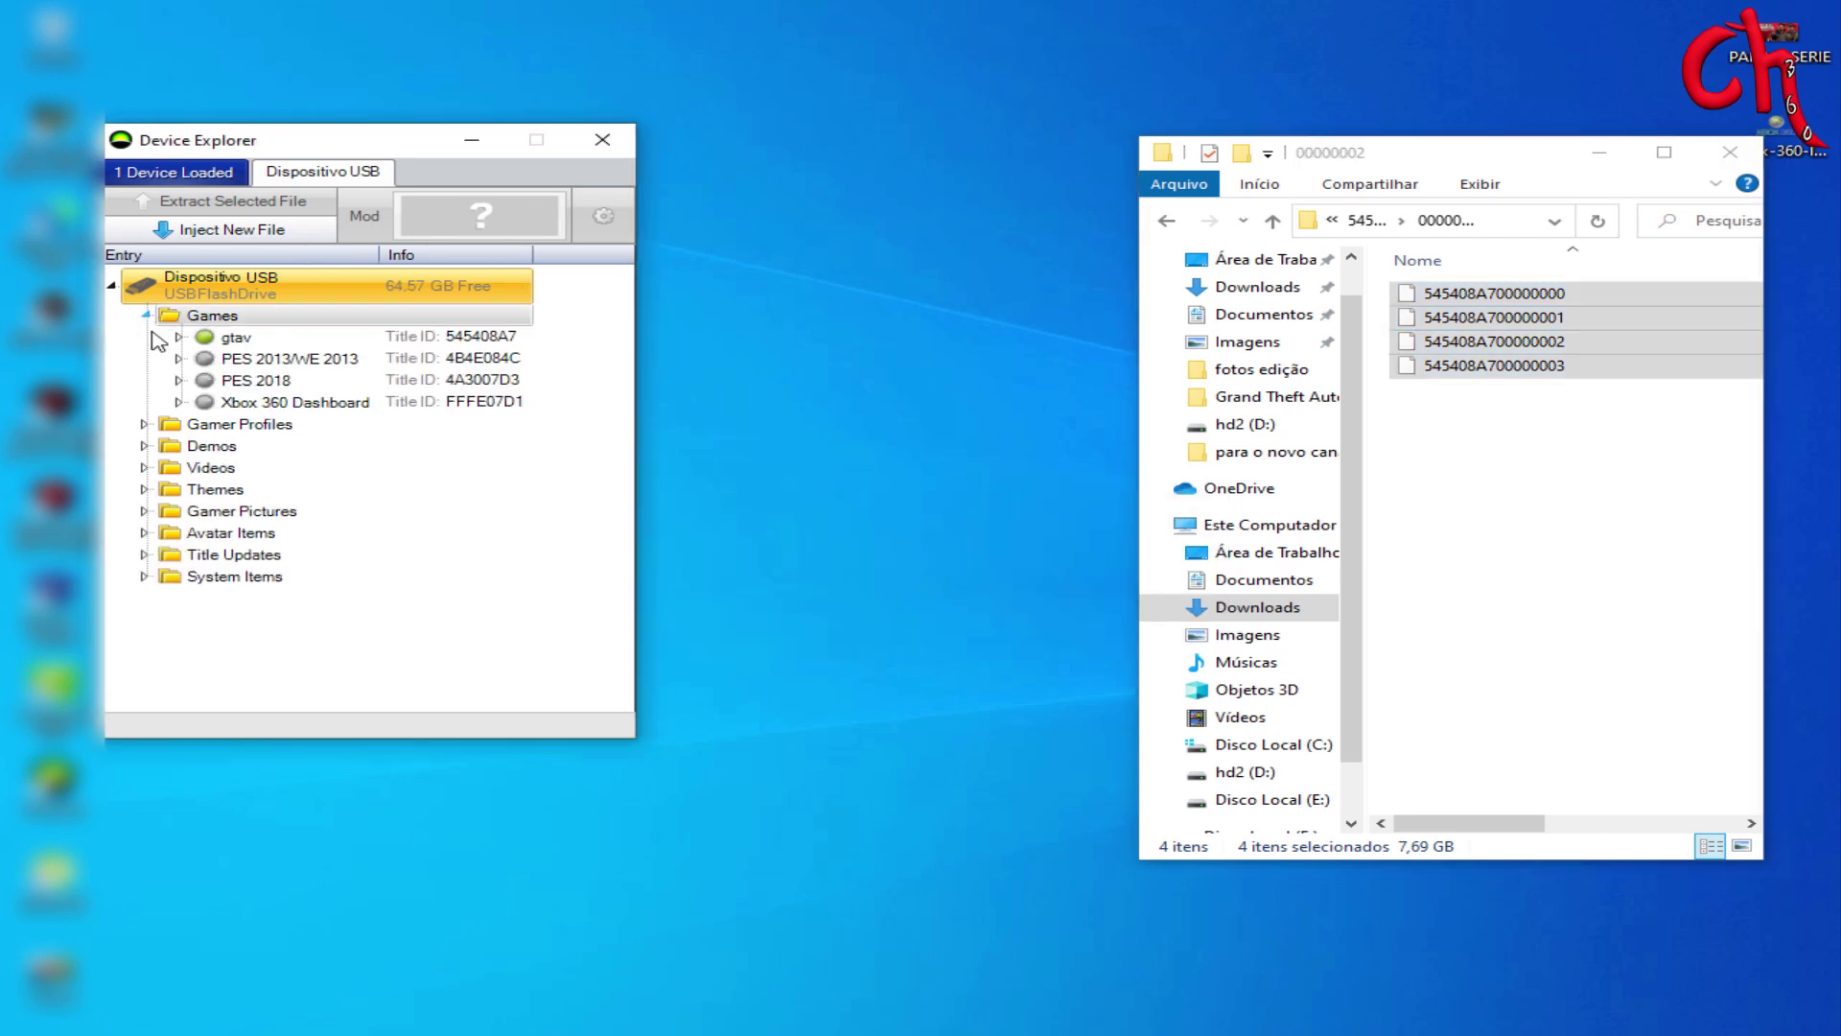
pyautogui.click(180, 337)
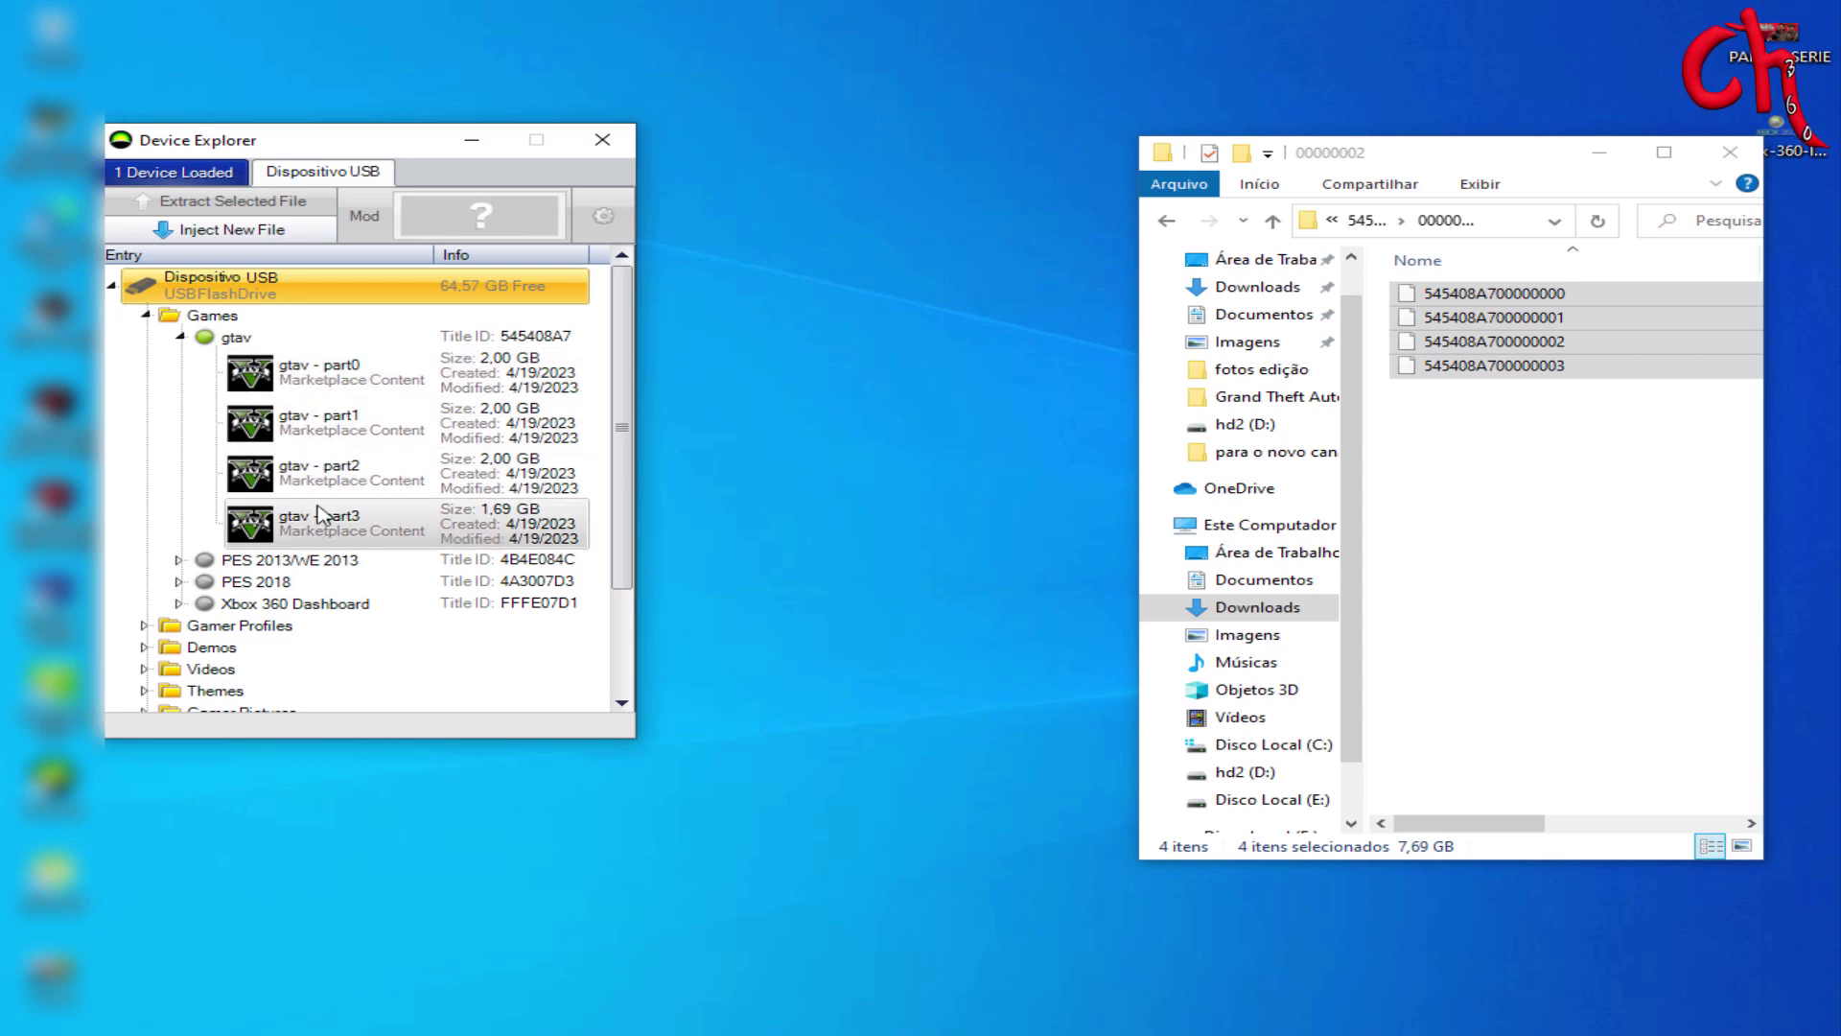
pyautogui.click(601, 142)
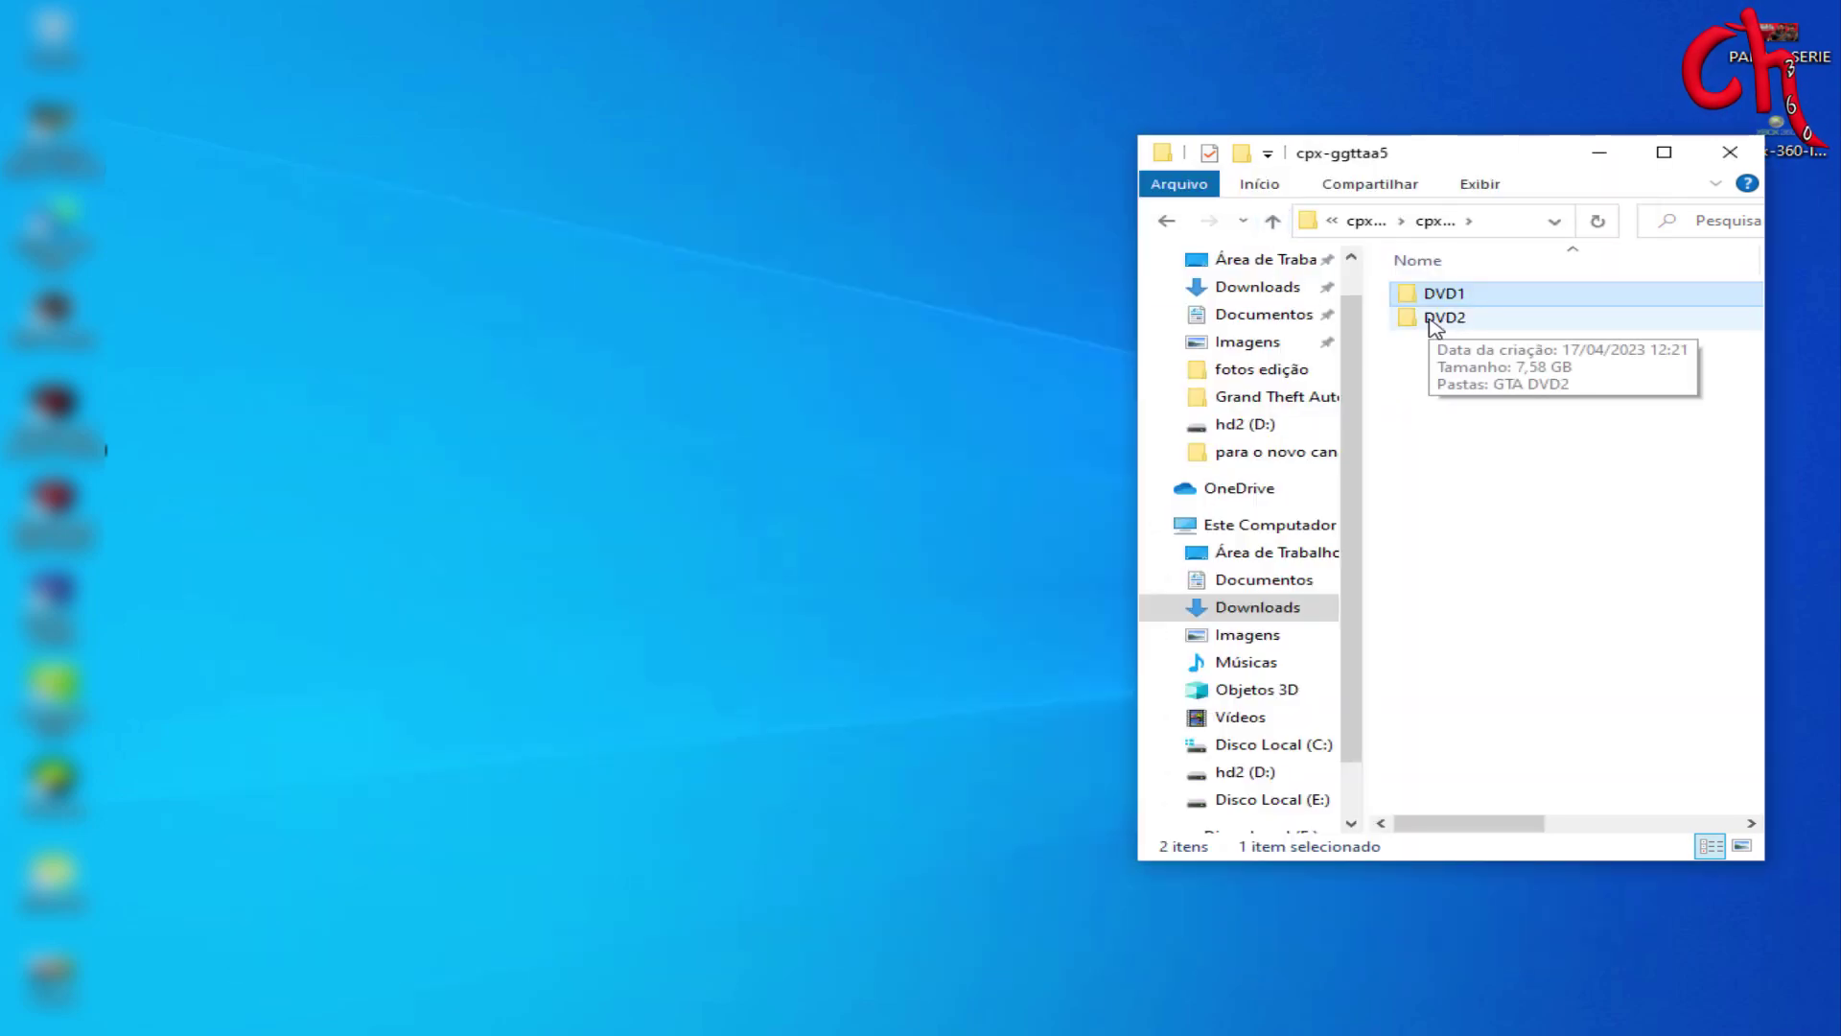
# Look through the contents of GTA DVD2 inside the DVD2 folder and copy the GTA DVD2 folder
pyautogui.doubleClick(1432, 324)
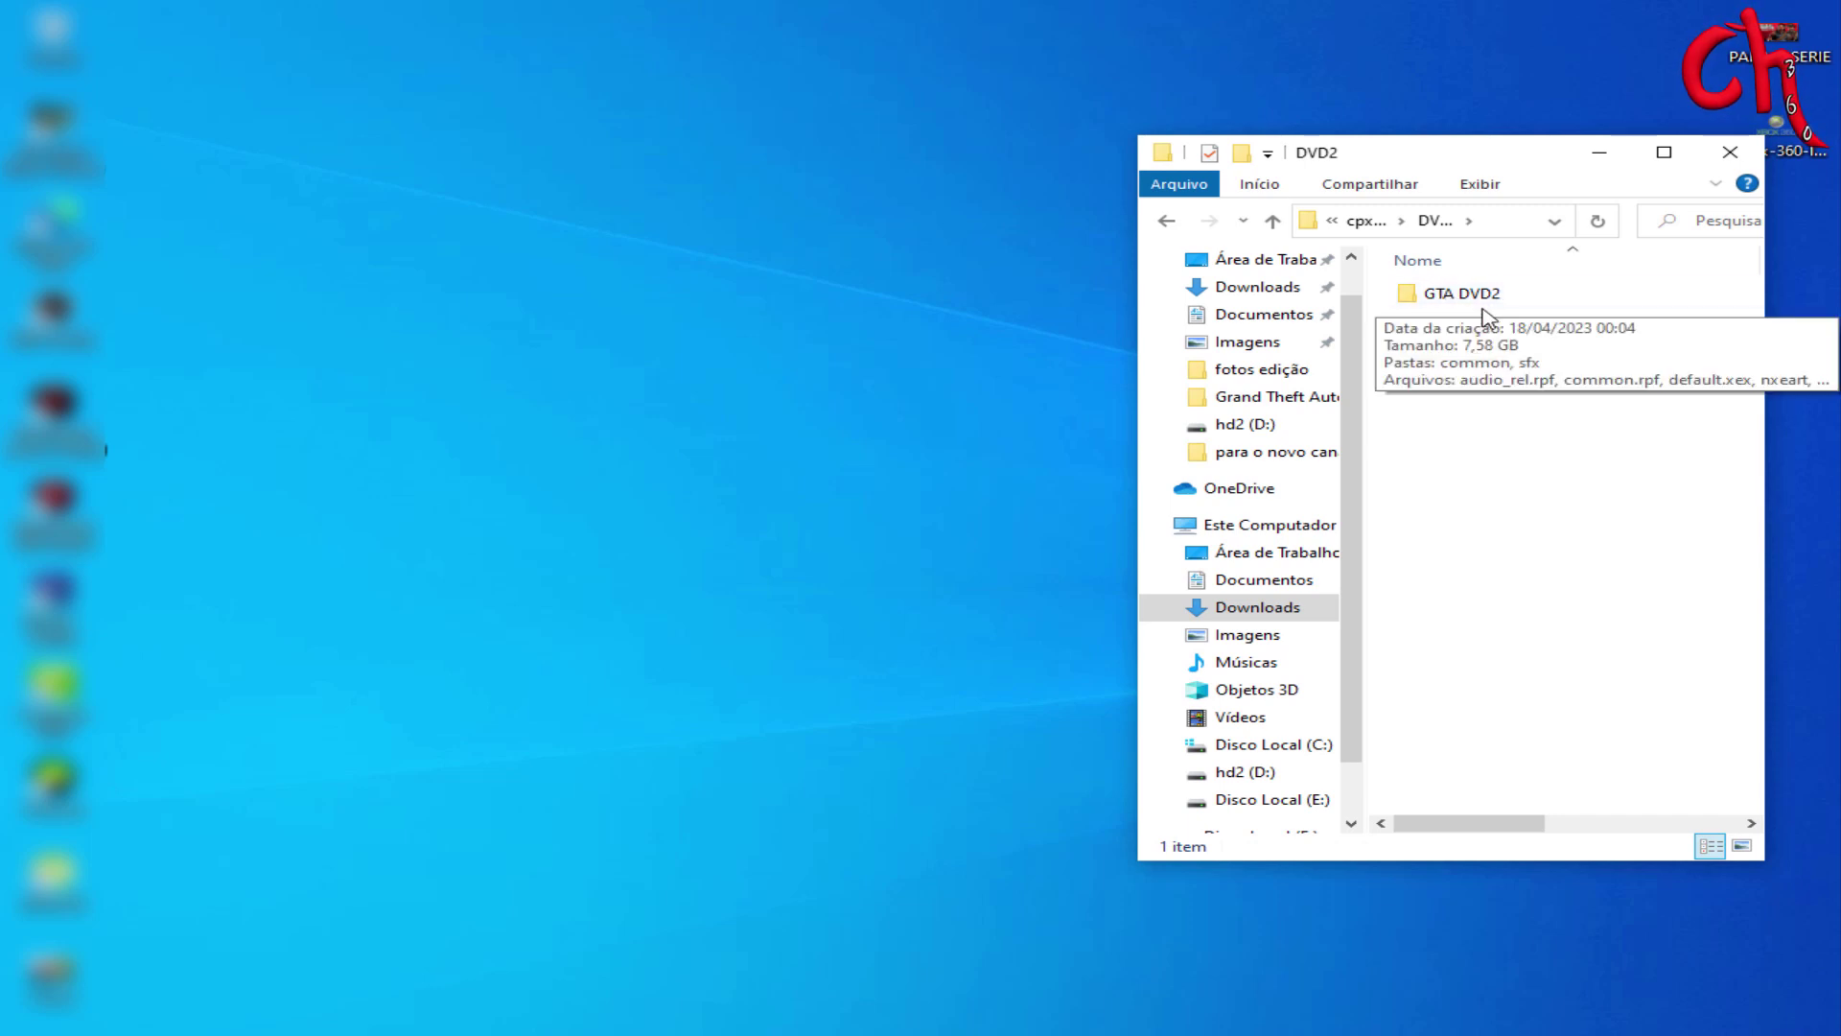
pyautogui.doubleClick(1466, 296)
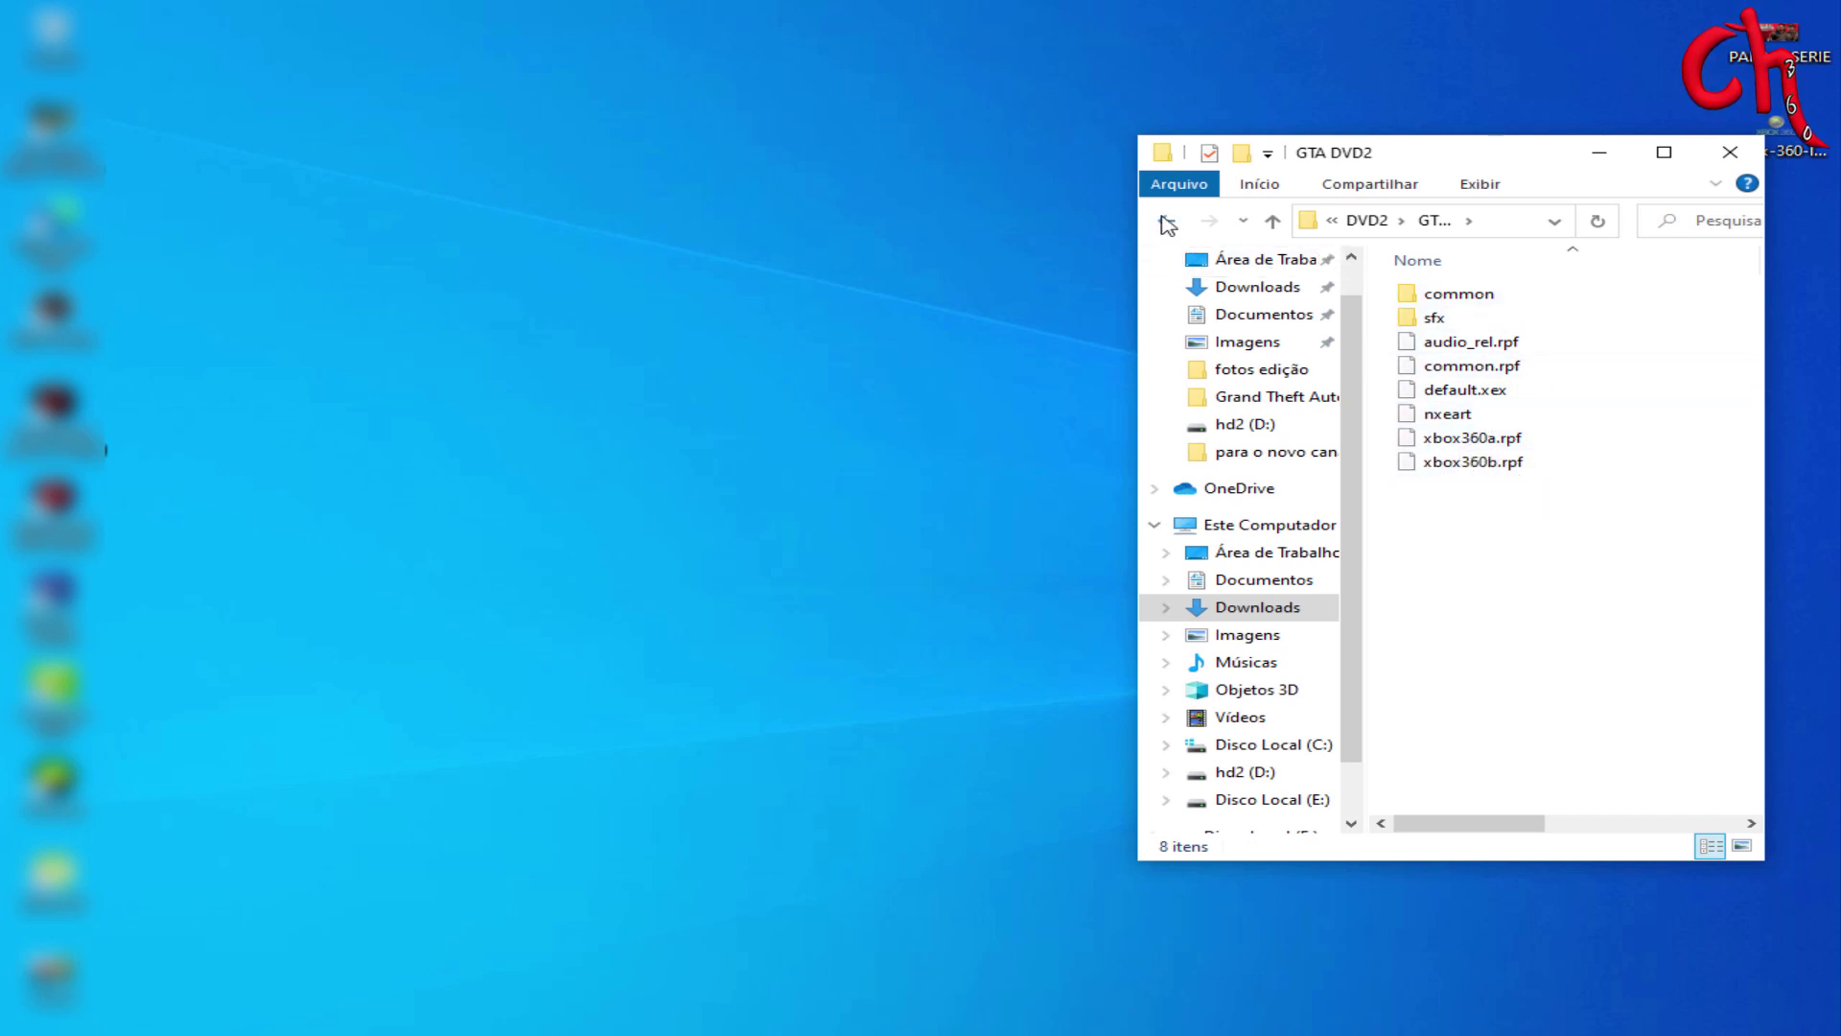
pyautogui.hotkey('alt', 'Left')
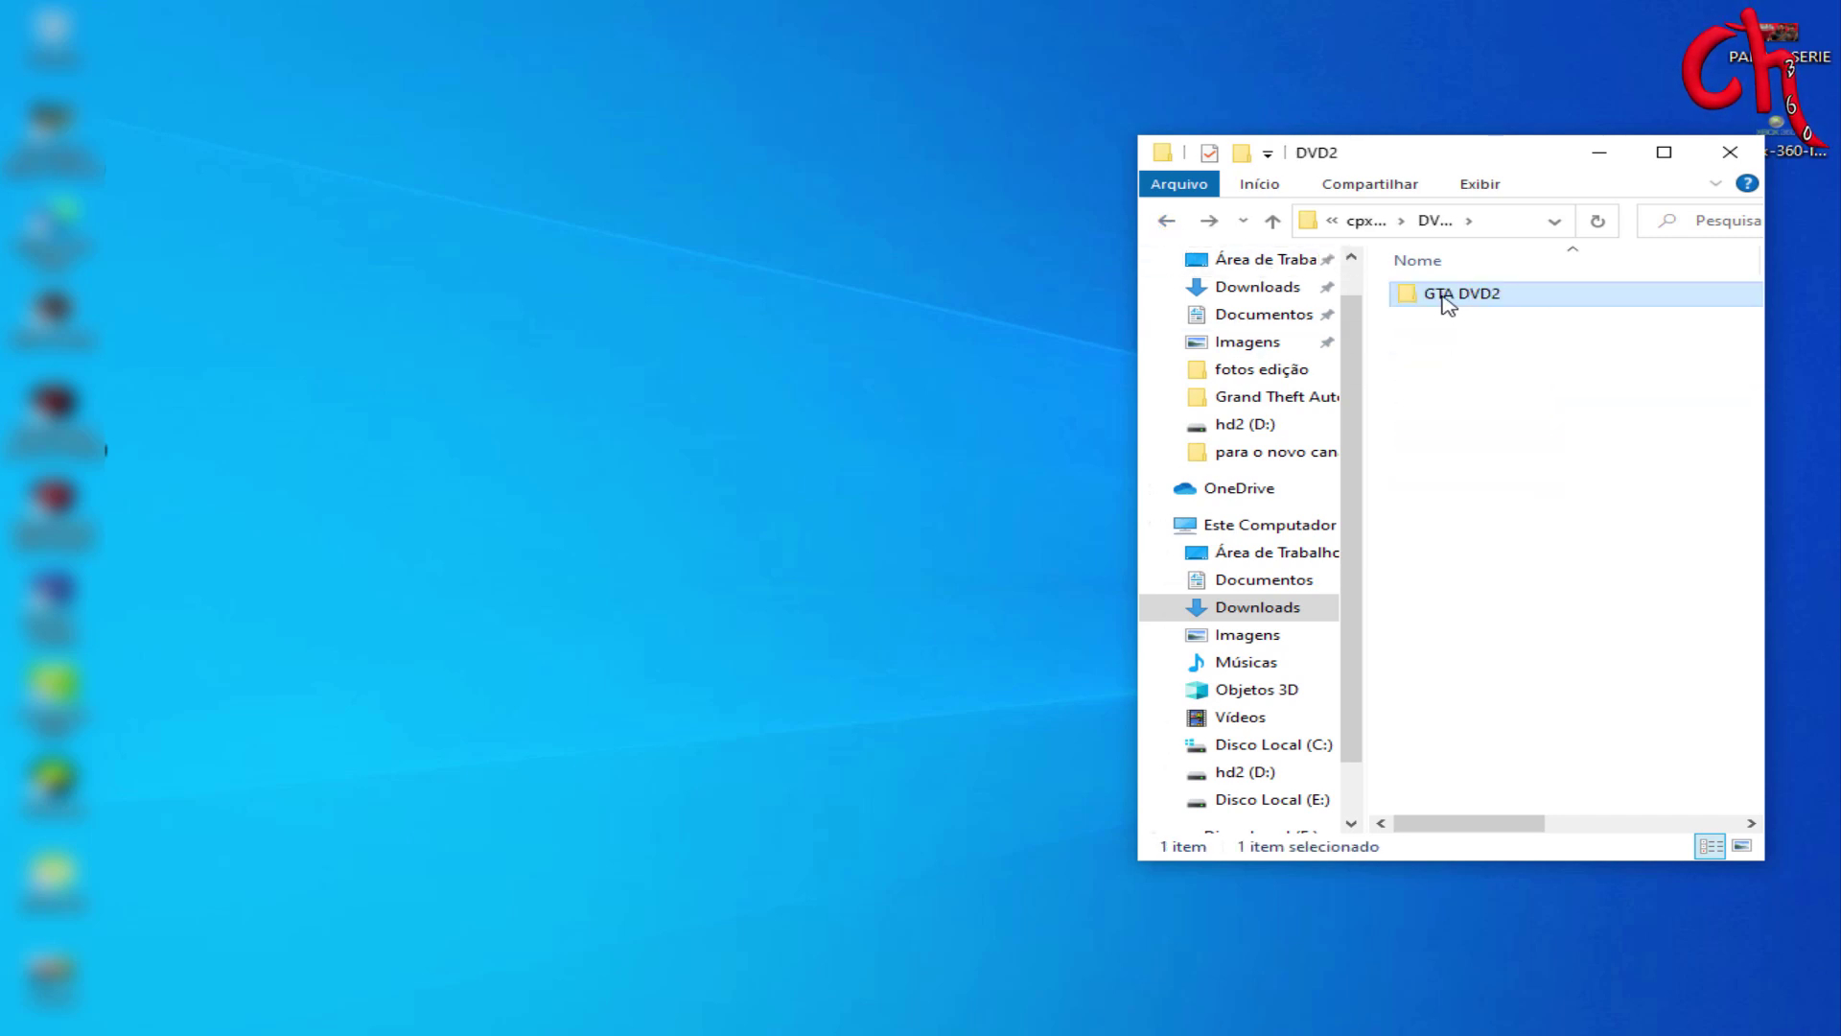
pyautogui.rightClick(1448, 305)
pyautogui.click(1381, 697)
pyautogui.click(1513, 472)
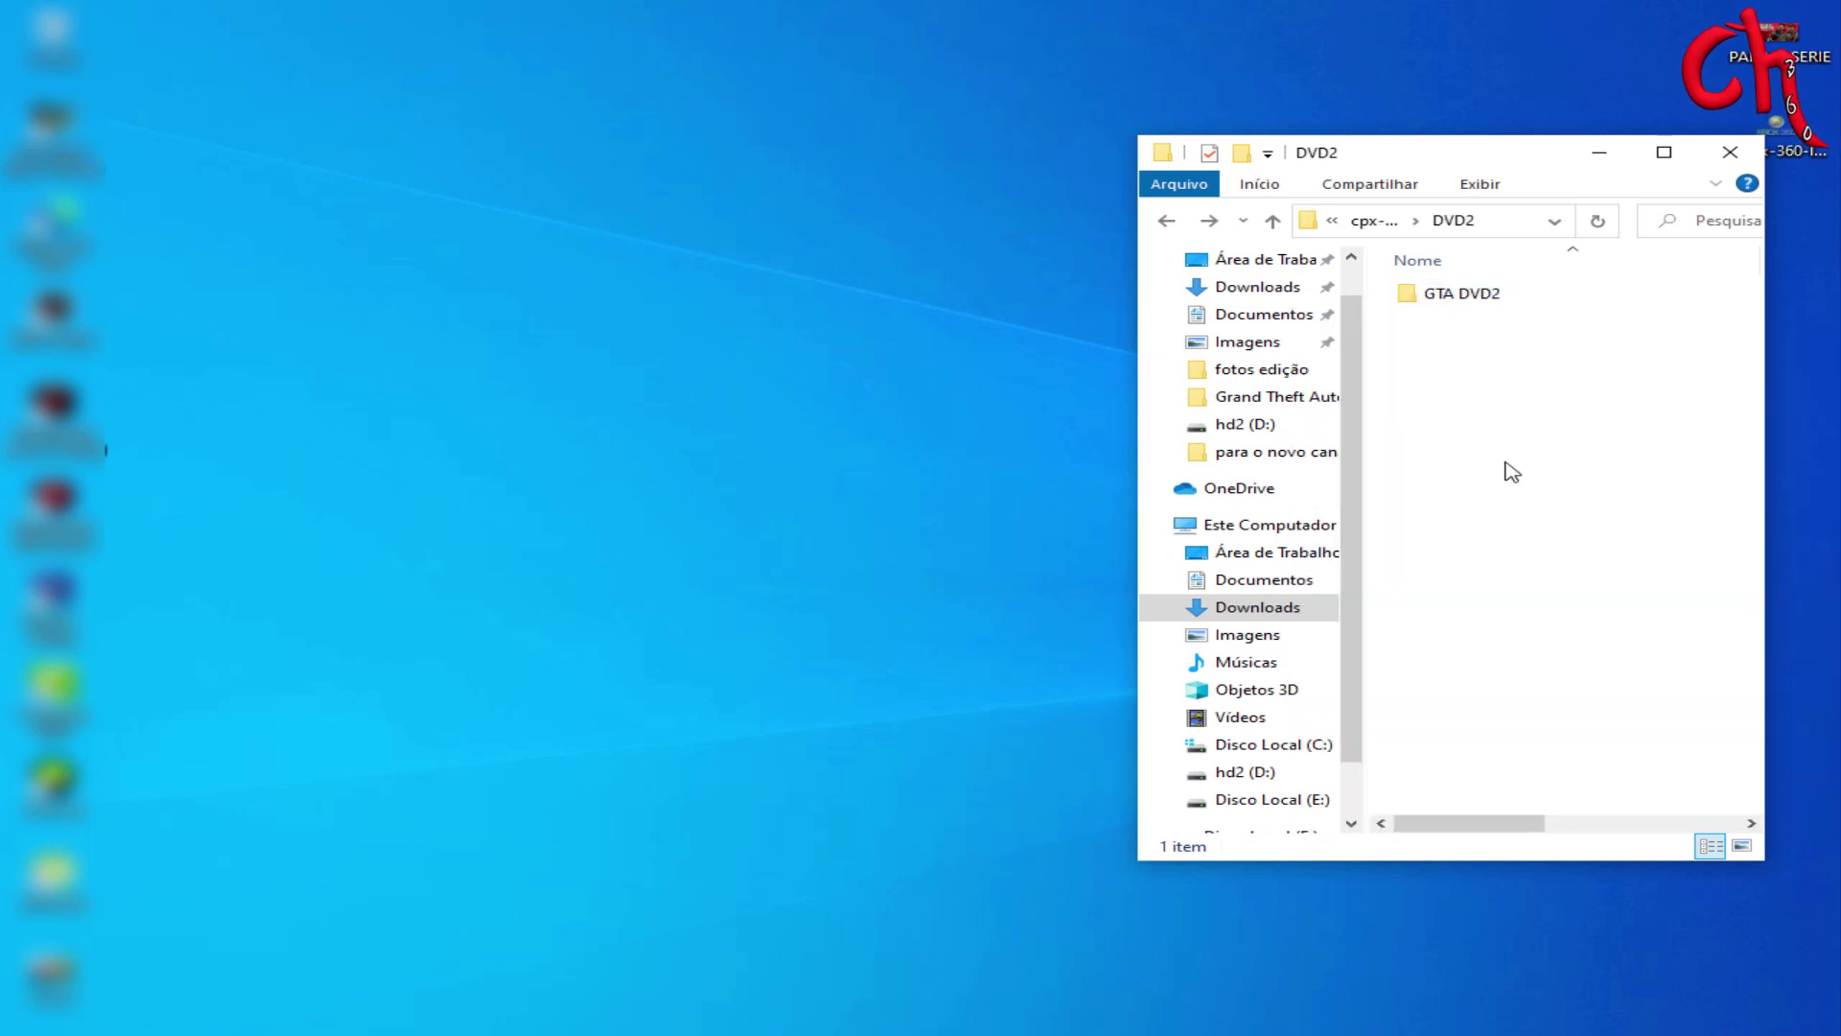
# Paste the copied GTA DVD2 folder into the JOGOS folder on Disco Local (E:)
pyautogui.click(116, 950)
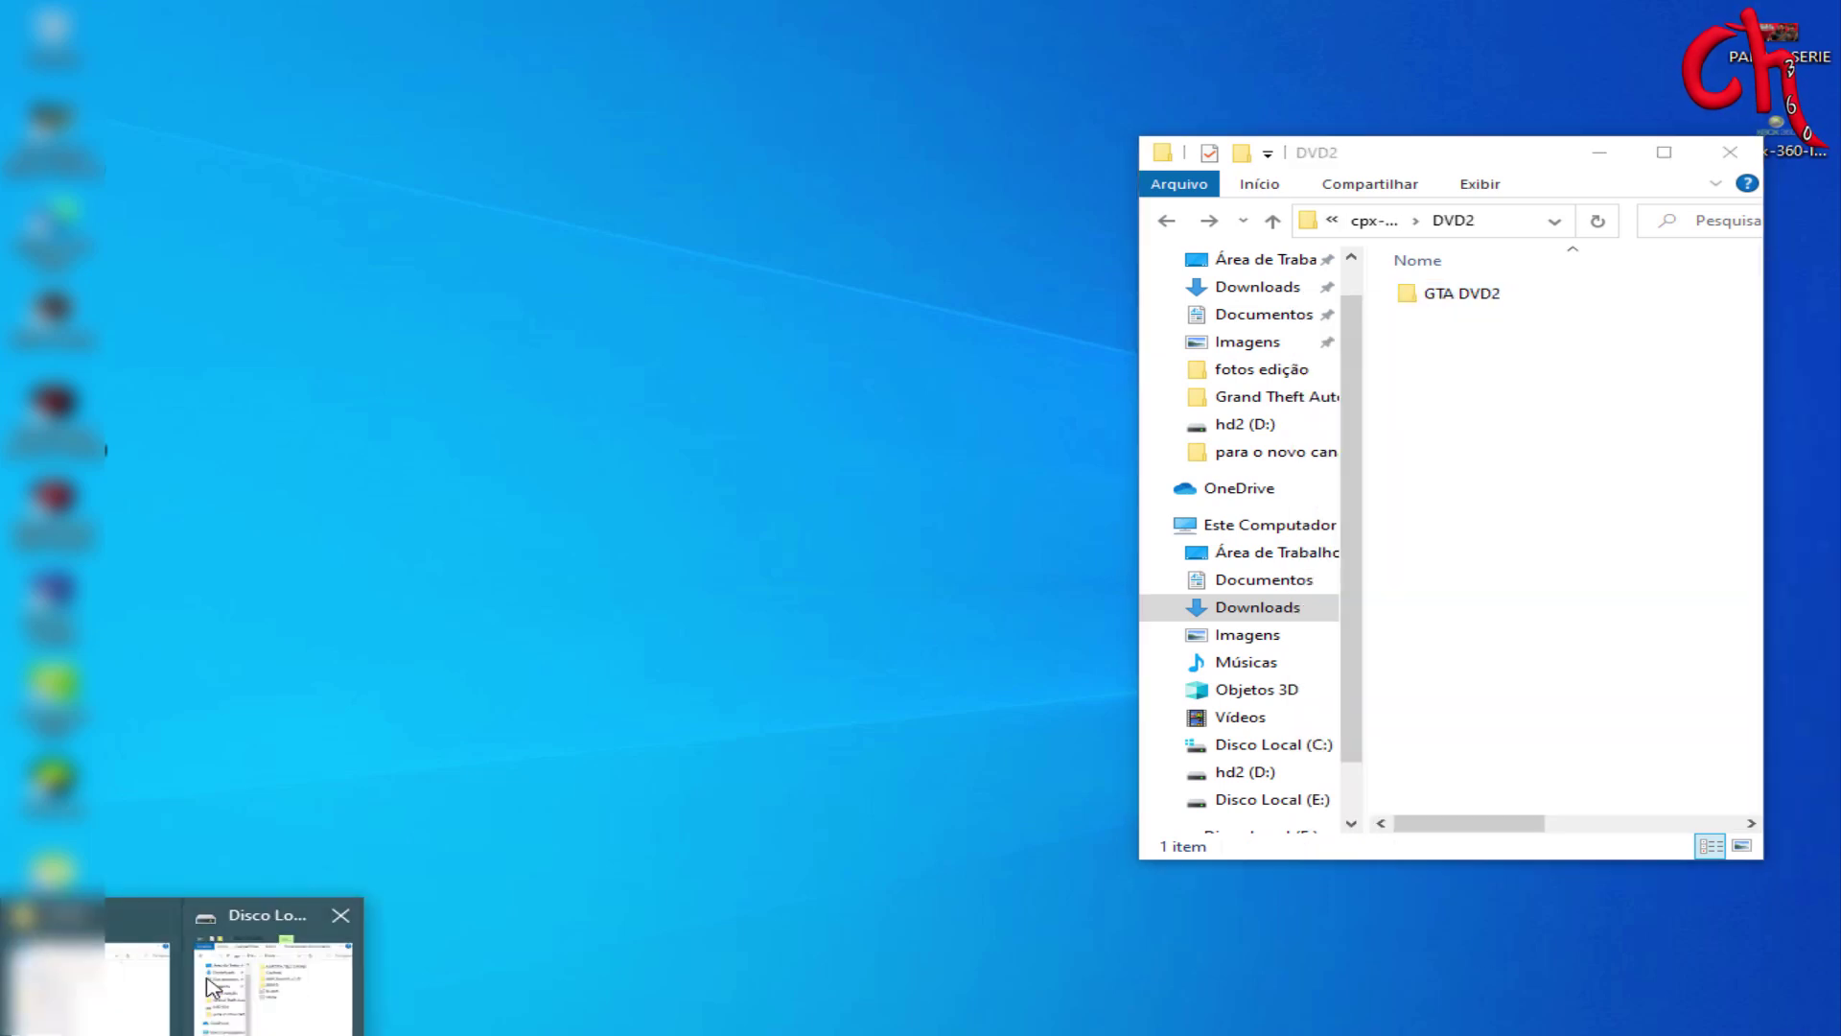
pyautogui.click(213, 988)
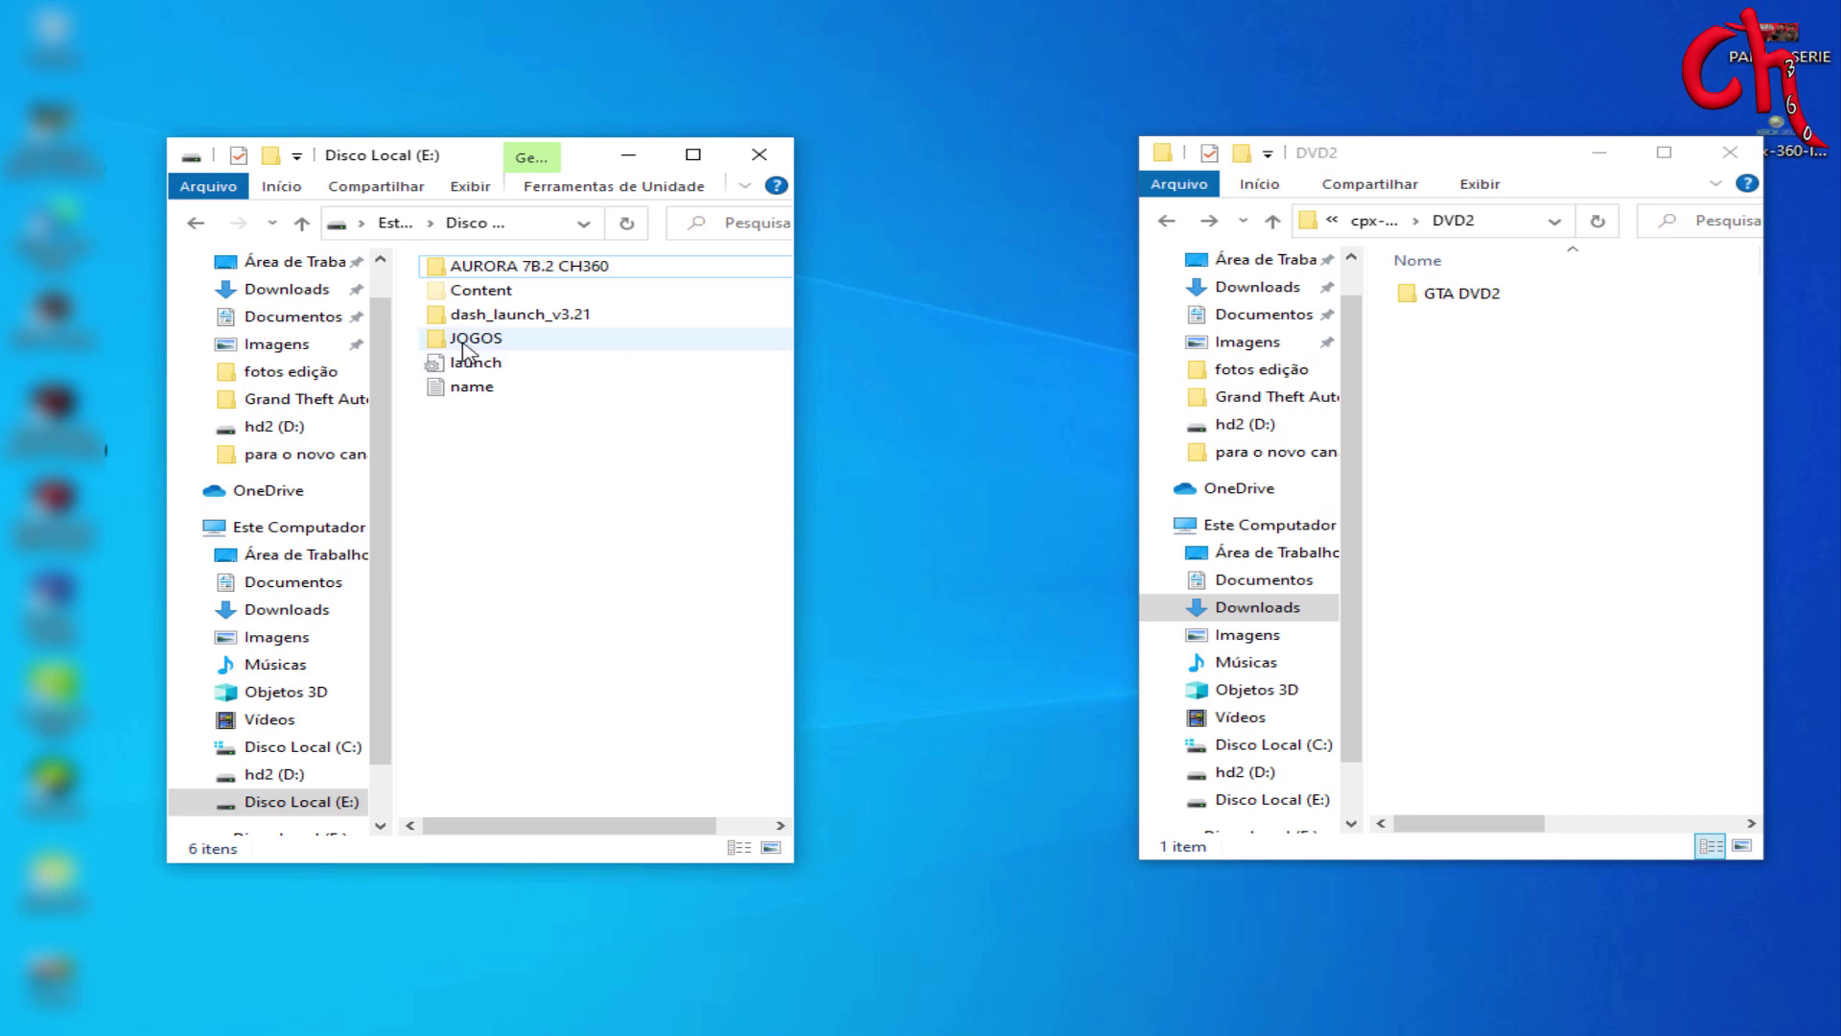
pyautogui.doubleClick(470, 339)
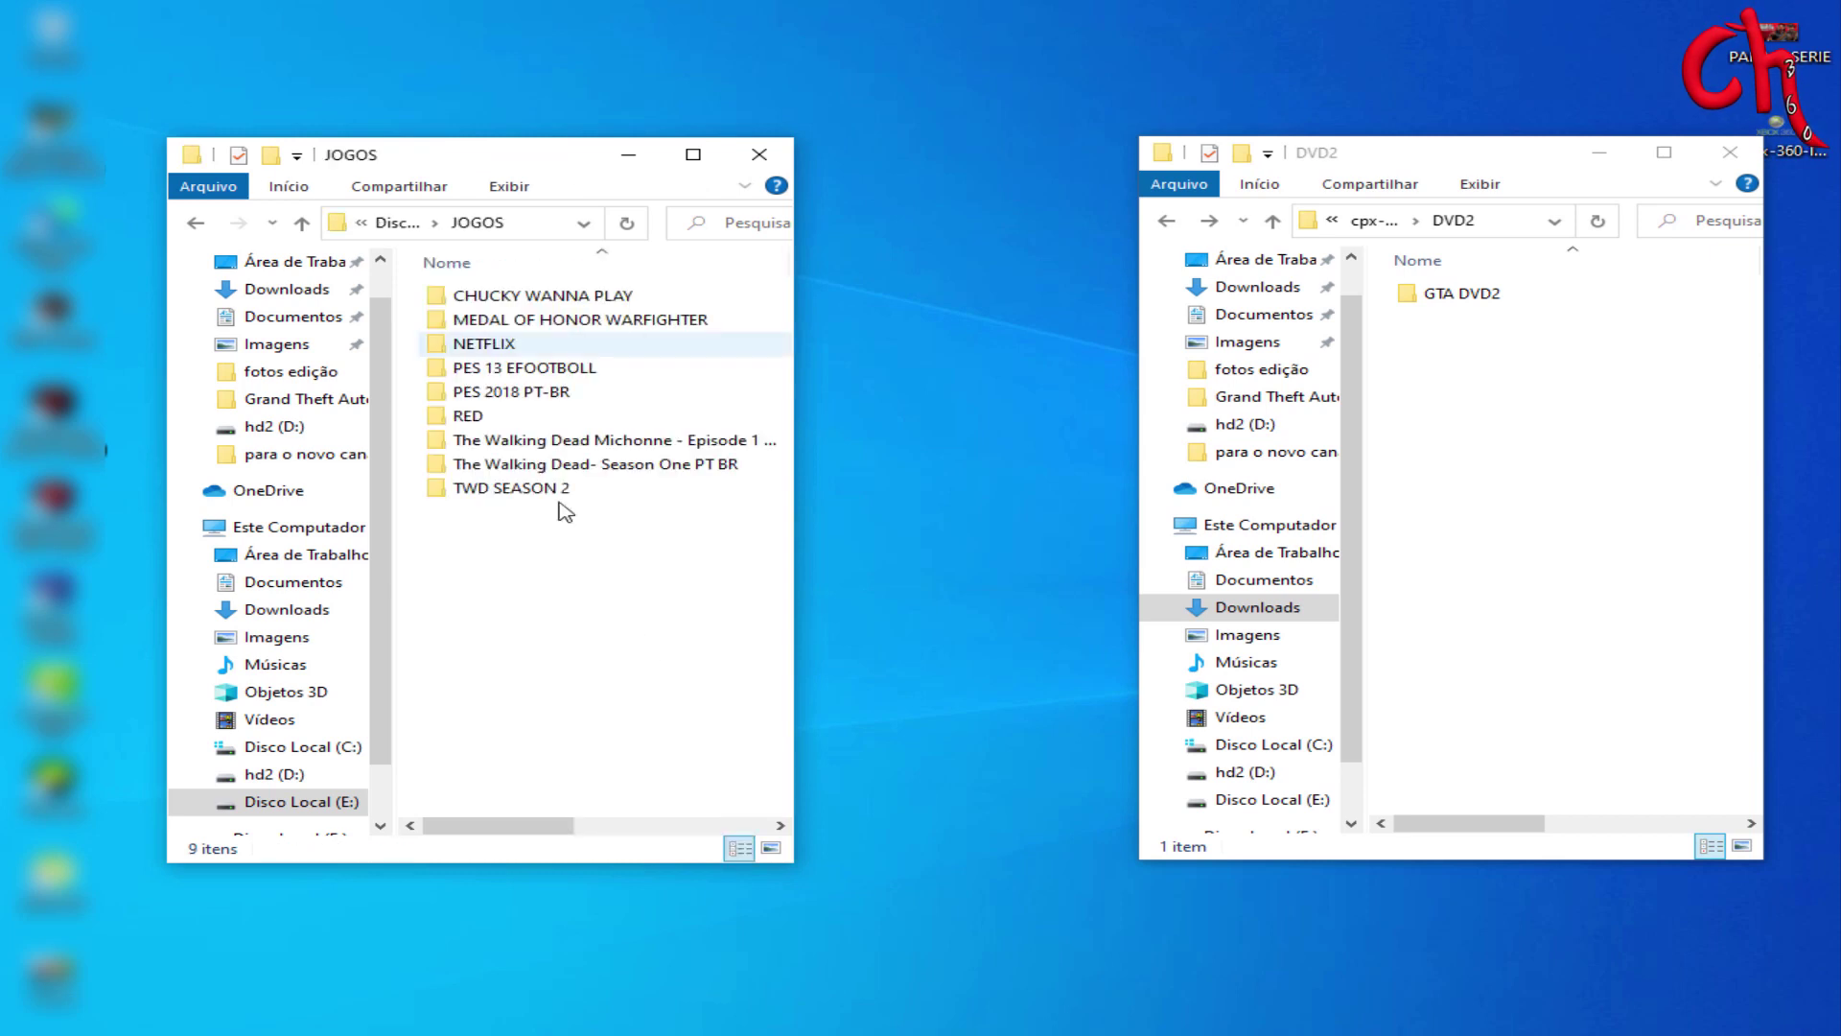
pyautogui.rightClick(484, 592)
pyautogui.click(554, 743)
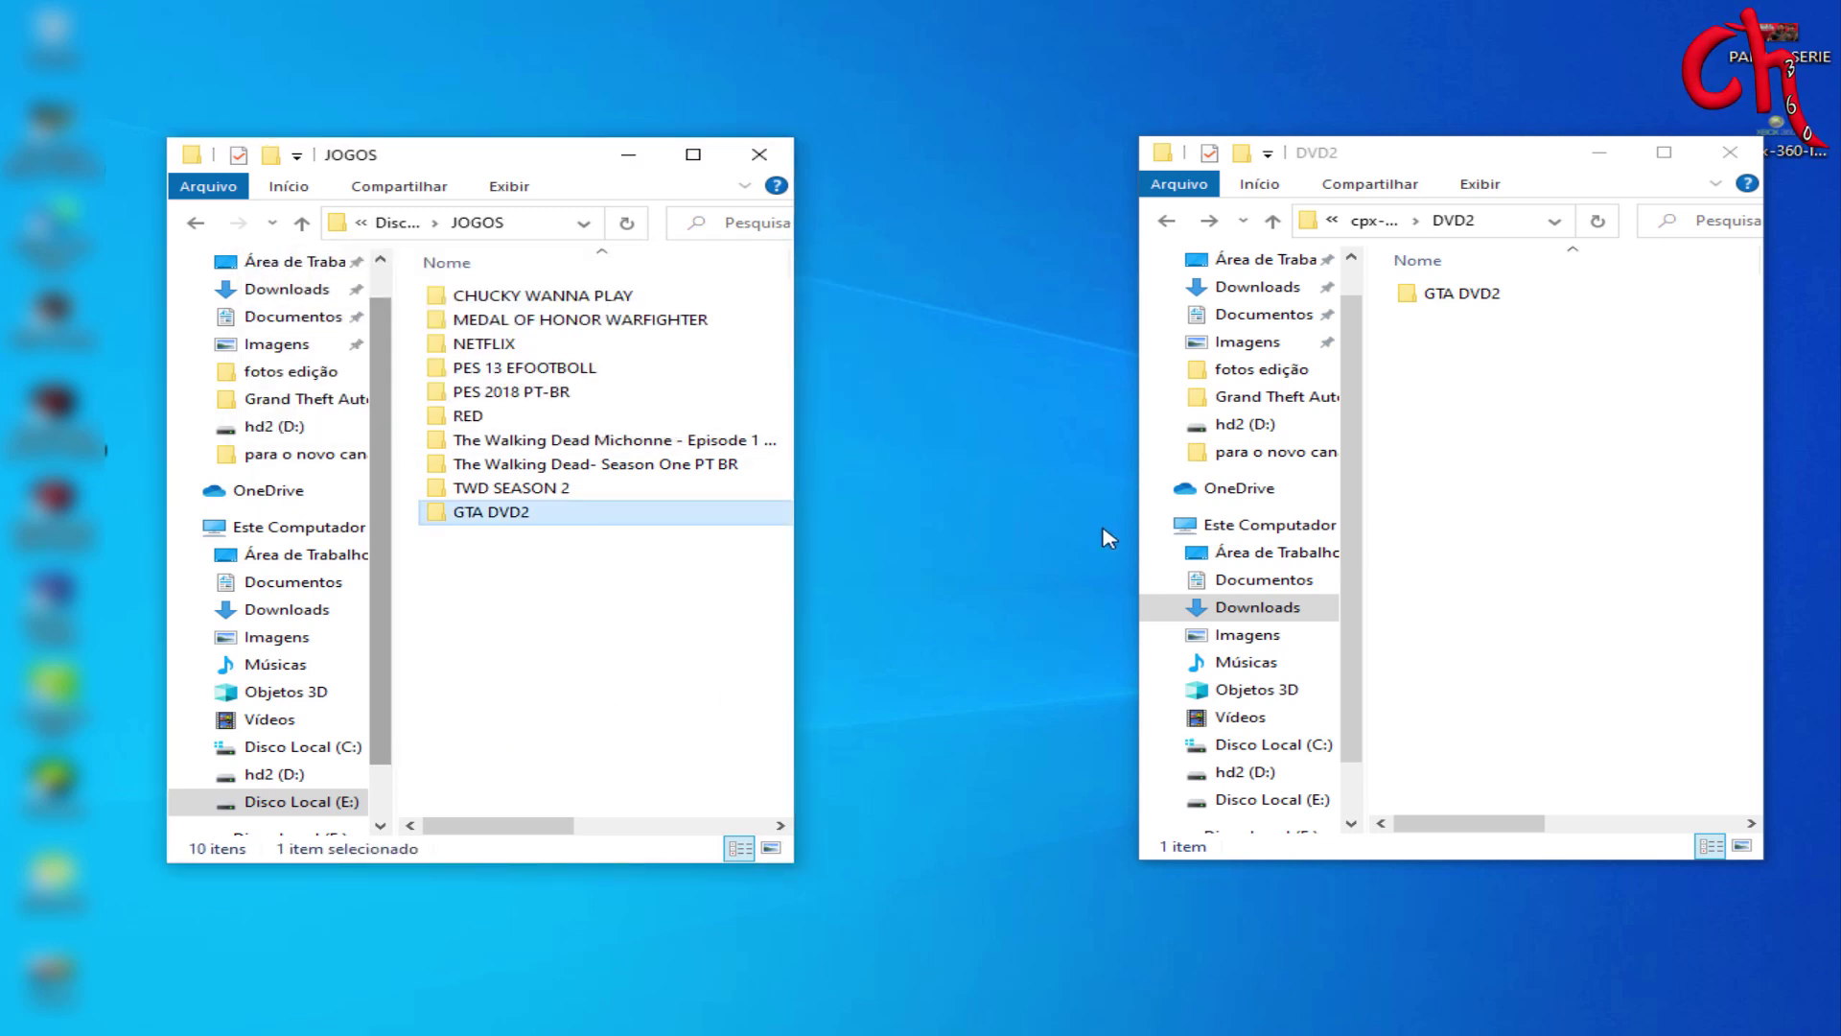
# Rename the GTA DVD2 folder in JOGOS to GTA 5 and close that folder window
pyautogui.rightClick(467, 522)
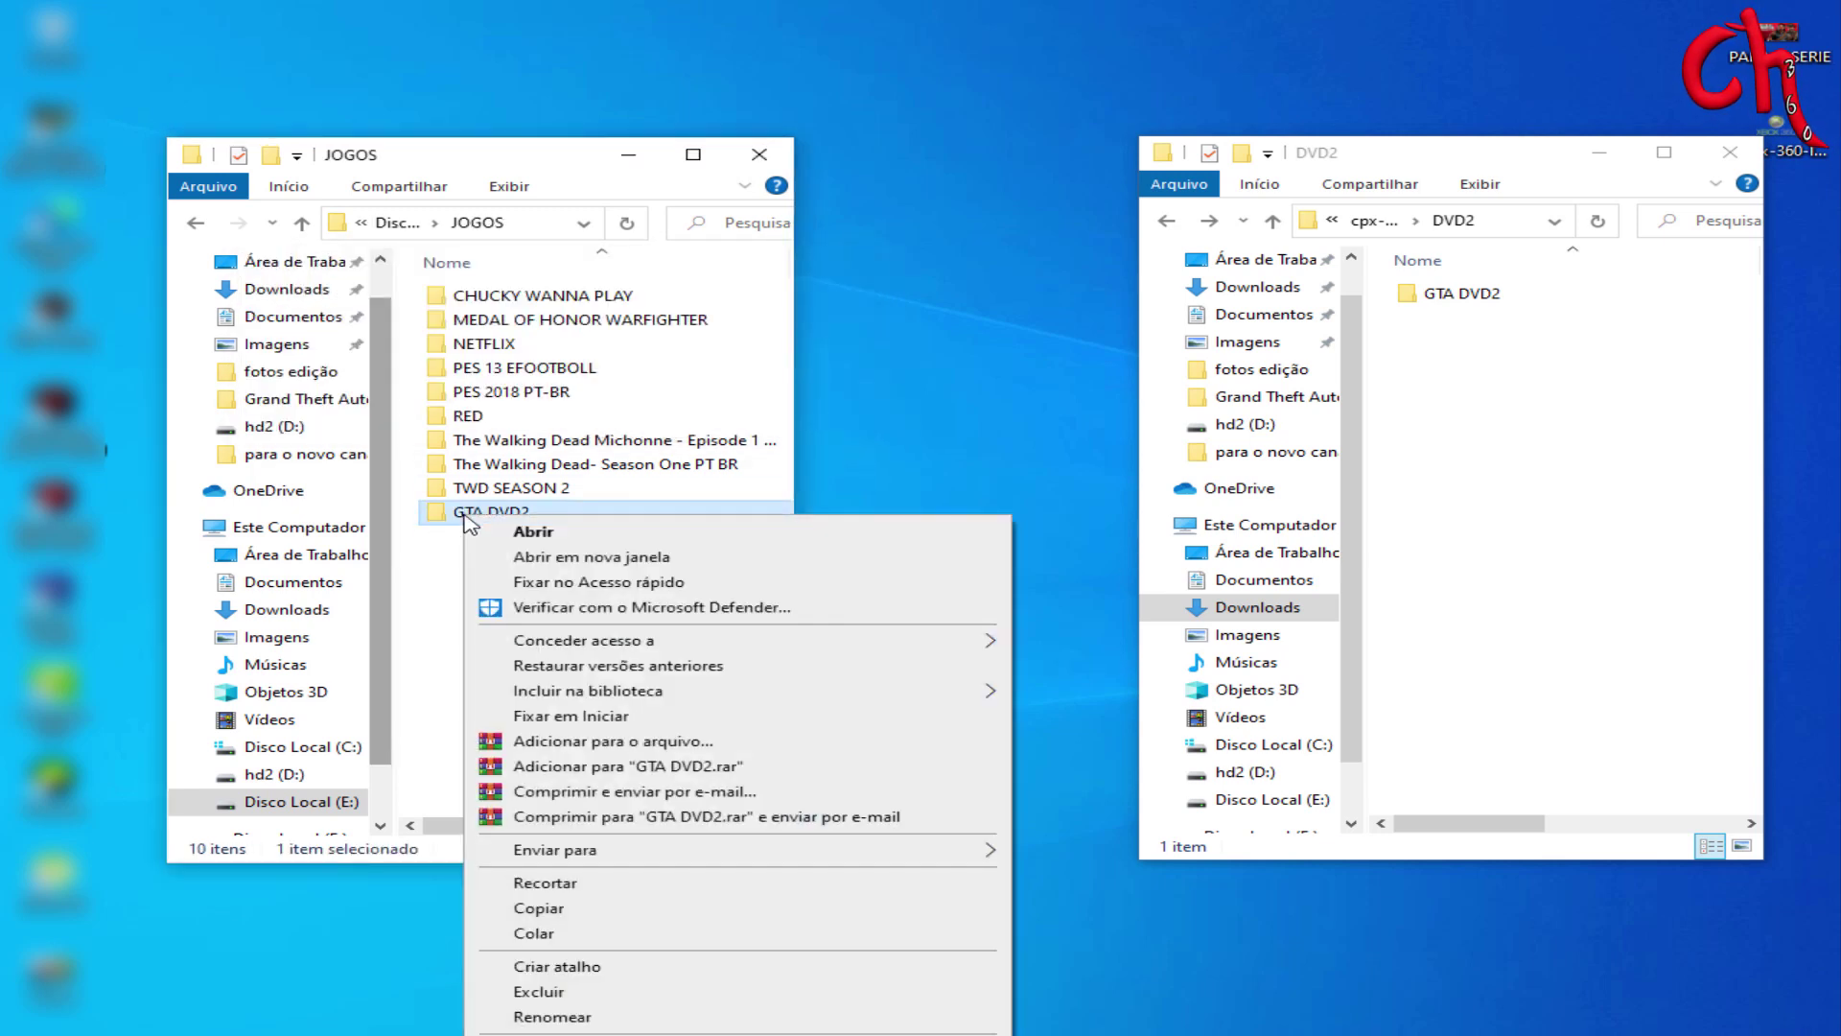
pyautogui.click(589, 1019)
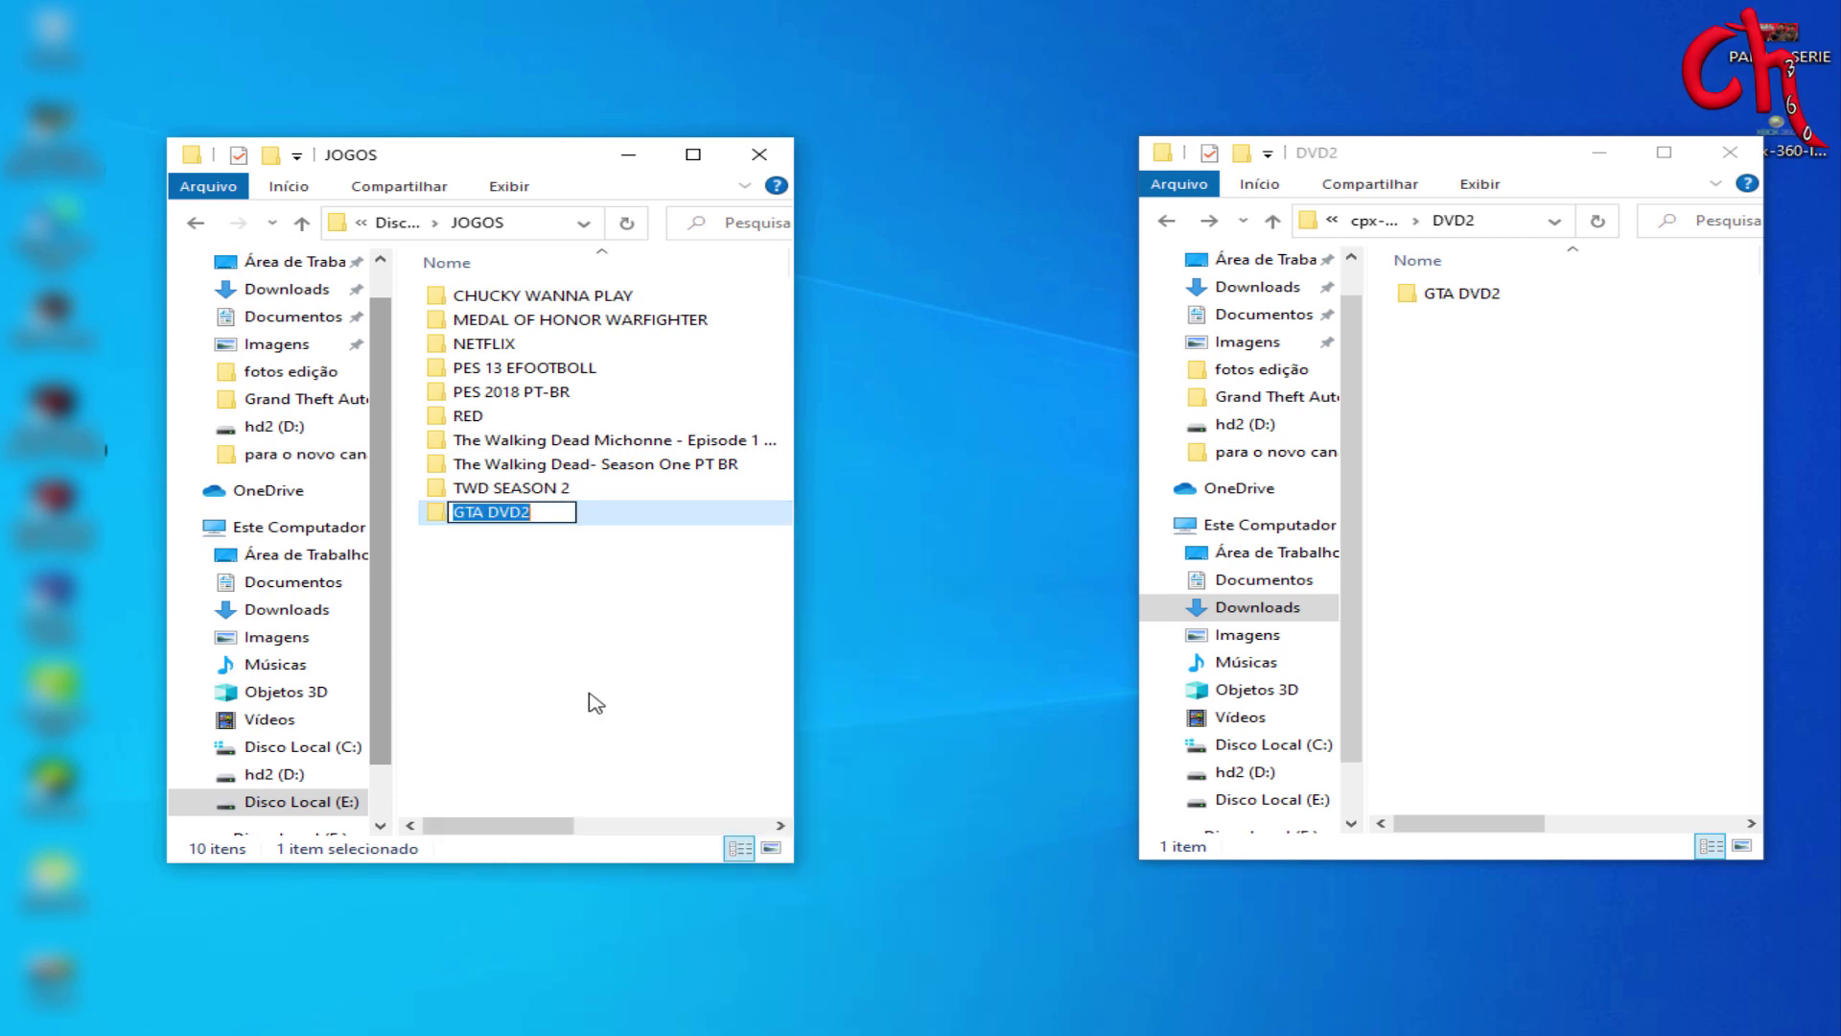
pyautogui.write('GTA 5')
pyautogui.press('Return')
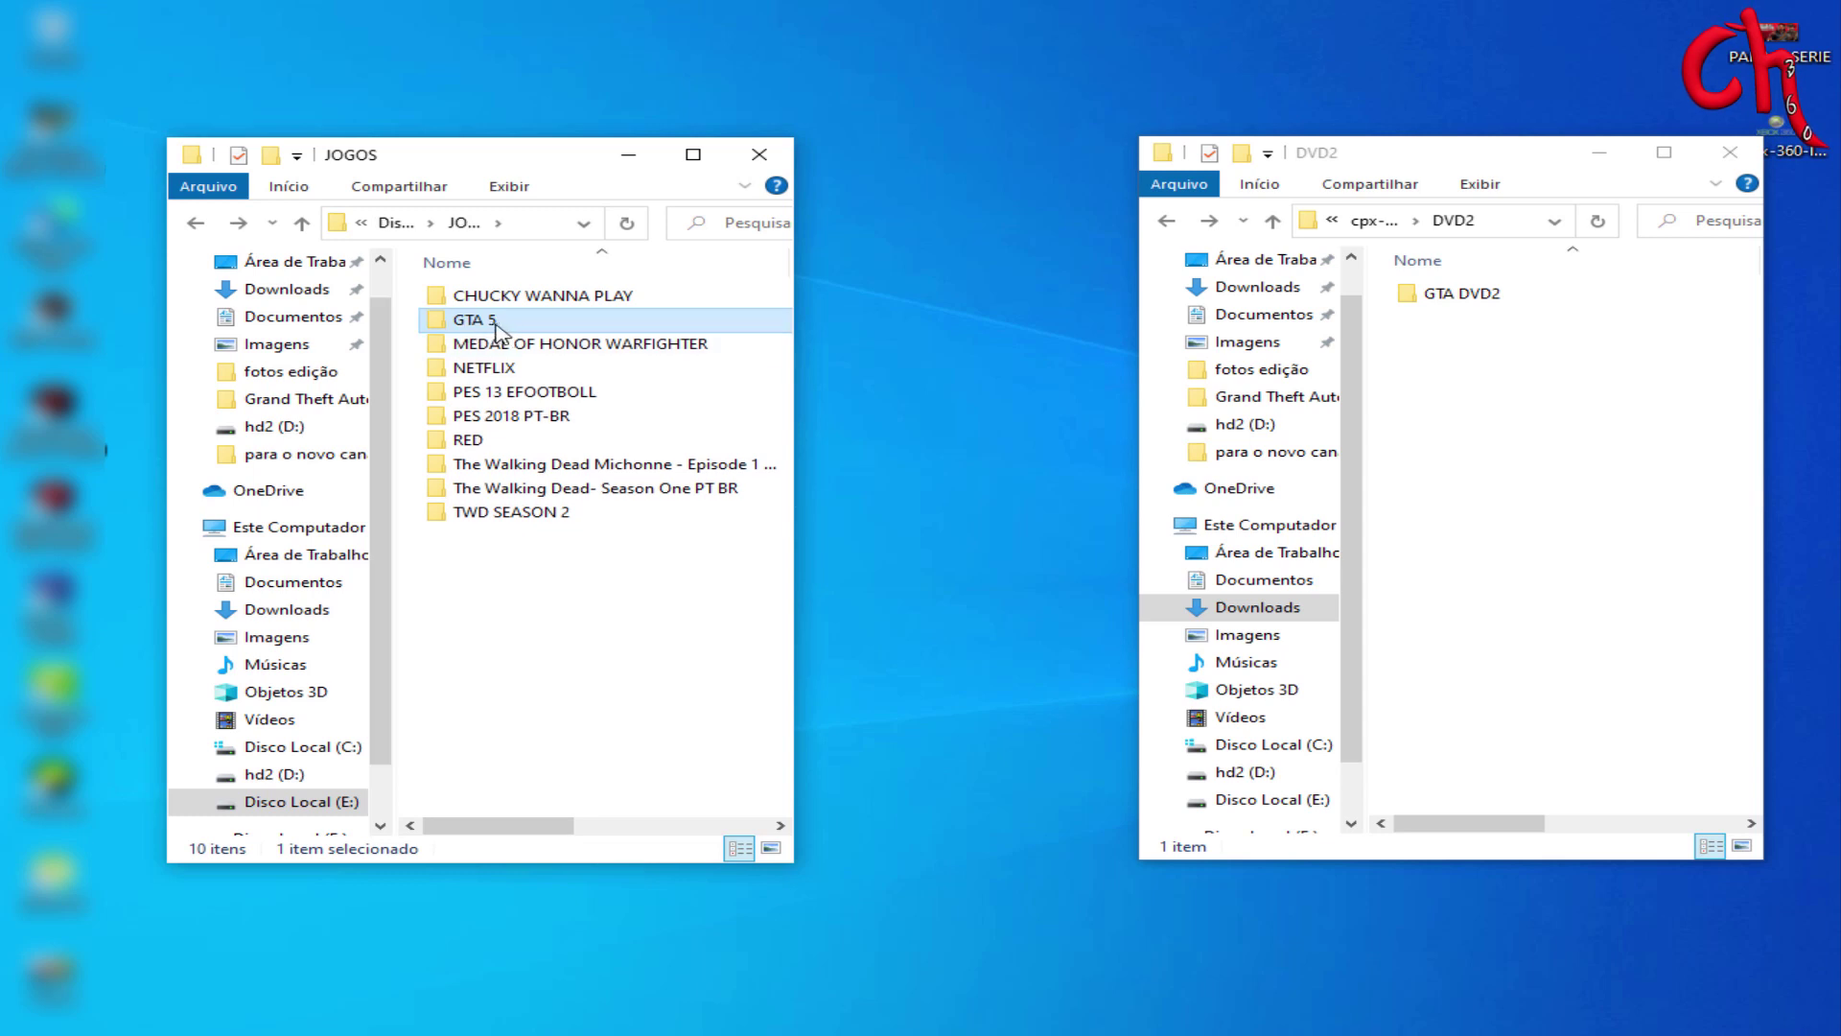
pyautogui.click(775, 156)
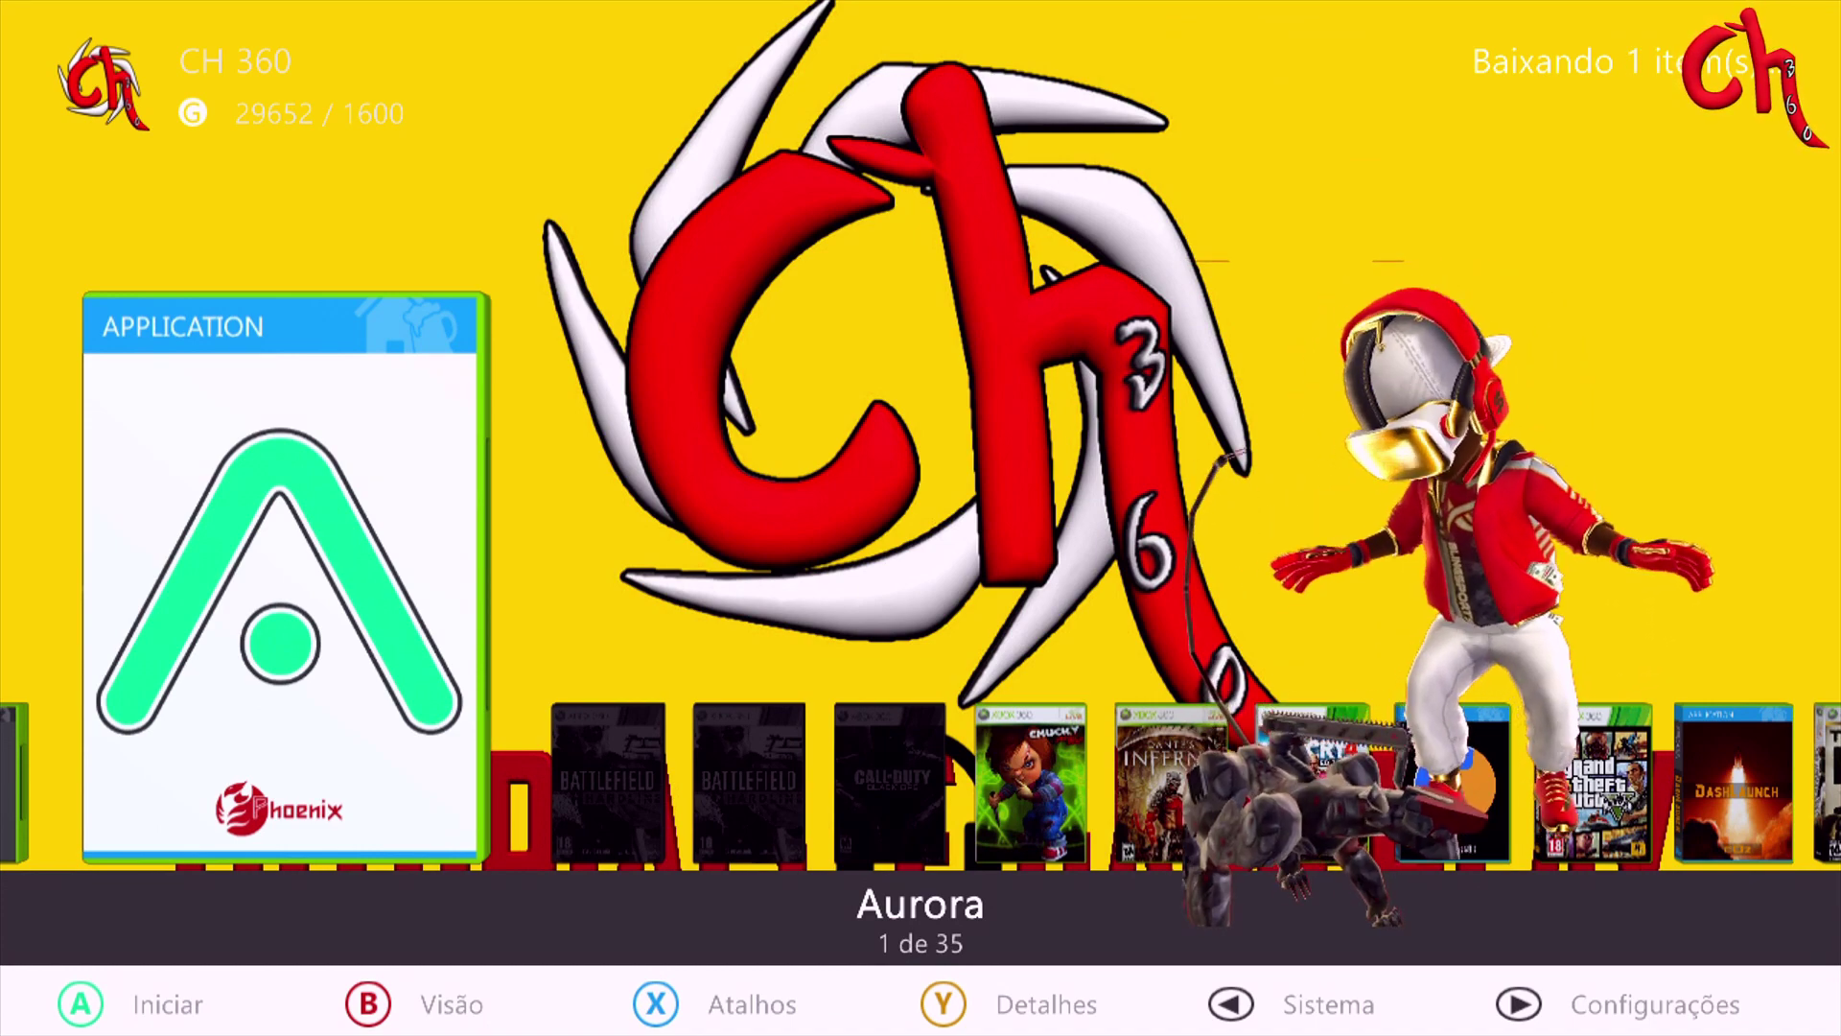
# In the Aurora dashboard on the Xbox 360, select Grand Theft Auto V in the game list and open its details
pyautogui.press('Right')
pyautogui.press('Right')
pyautogui.press('Right')
pyautogui.press('Right')
pyautogui.press('Right')
pyautogui.press('Right')
pyautogui.press('Right')
pyautogui.press('Right')
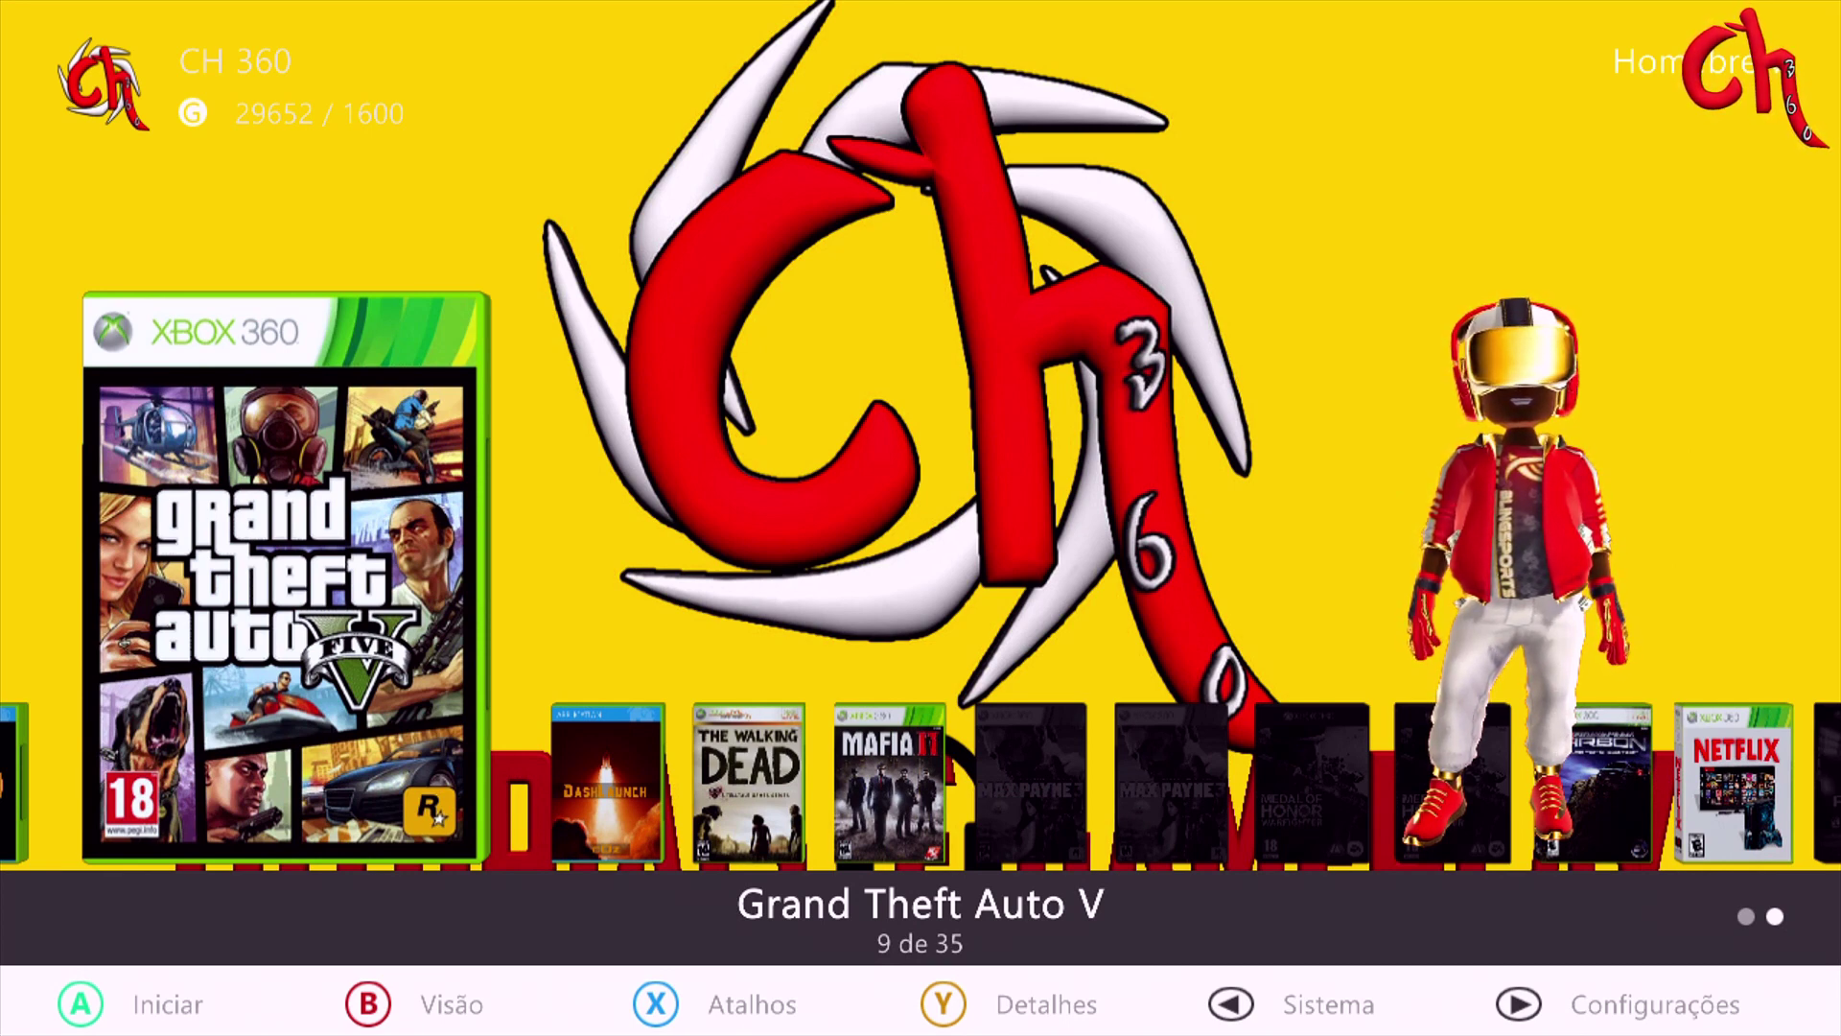
pyautogui.press('y')
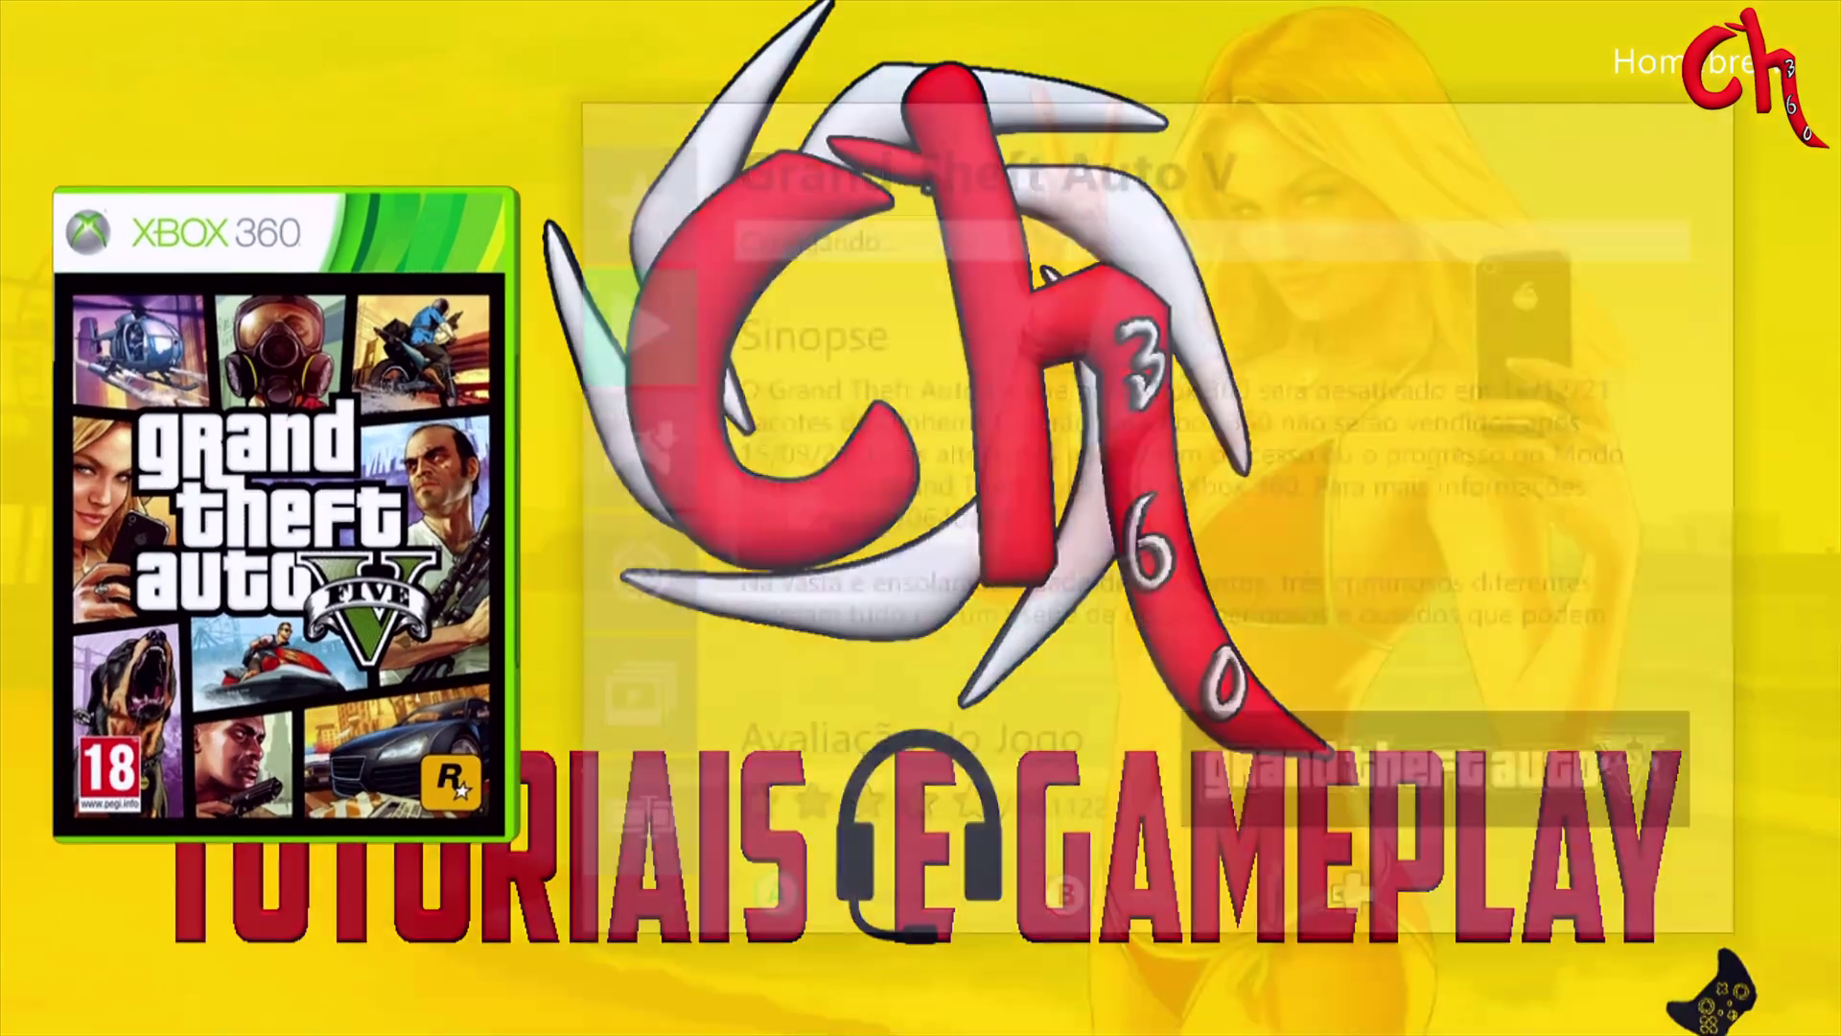
# Look through the gtav parts in the DLC content list of Grand Theft Auto V and return to the game list
pyautogui.press('Down')
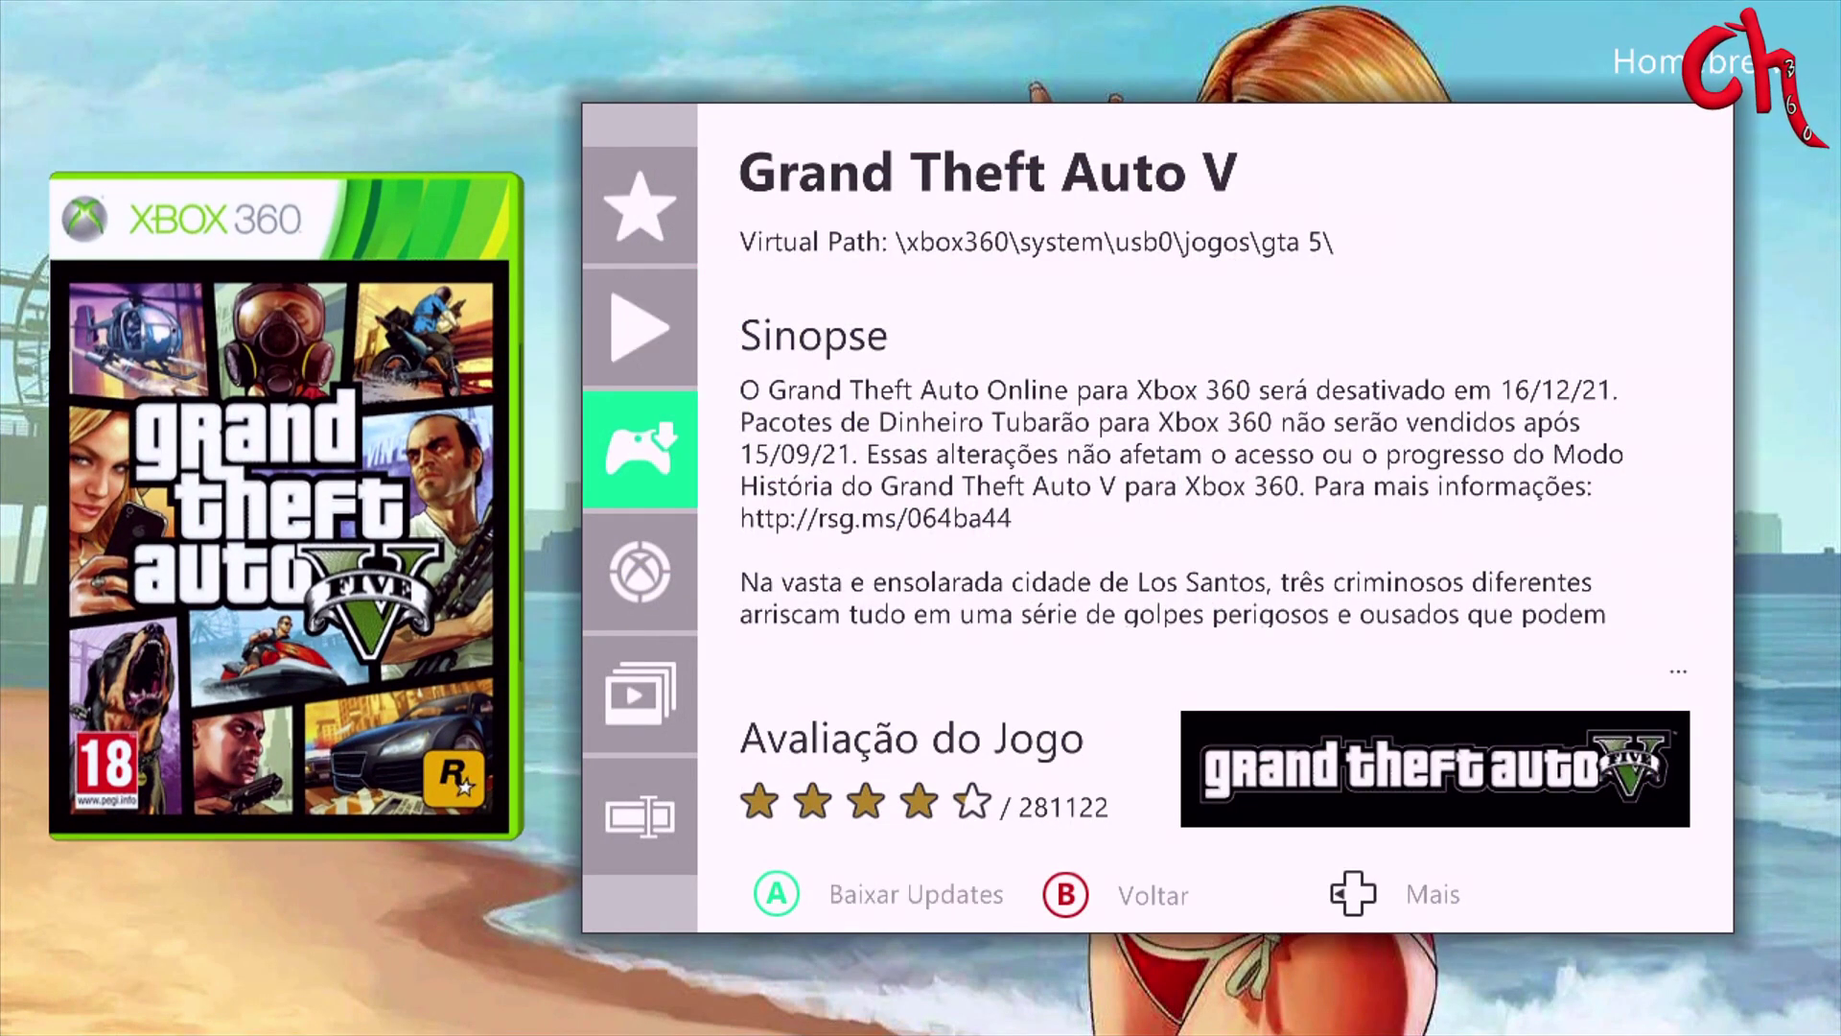
pyautogui.press('Right')
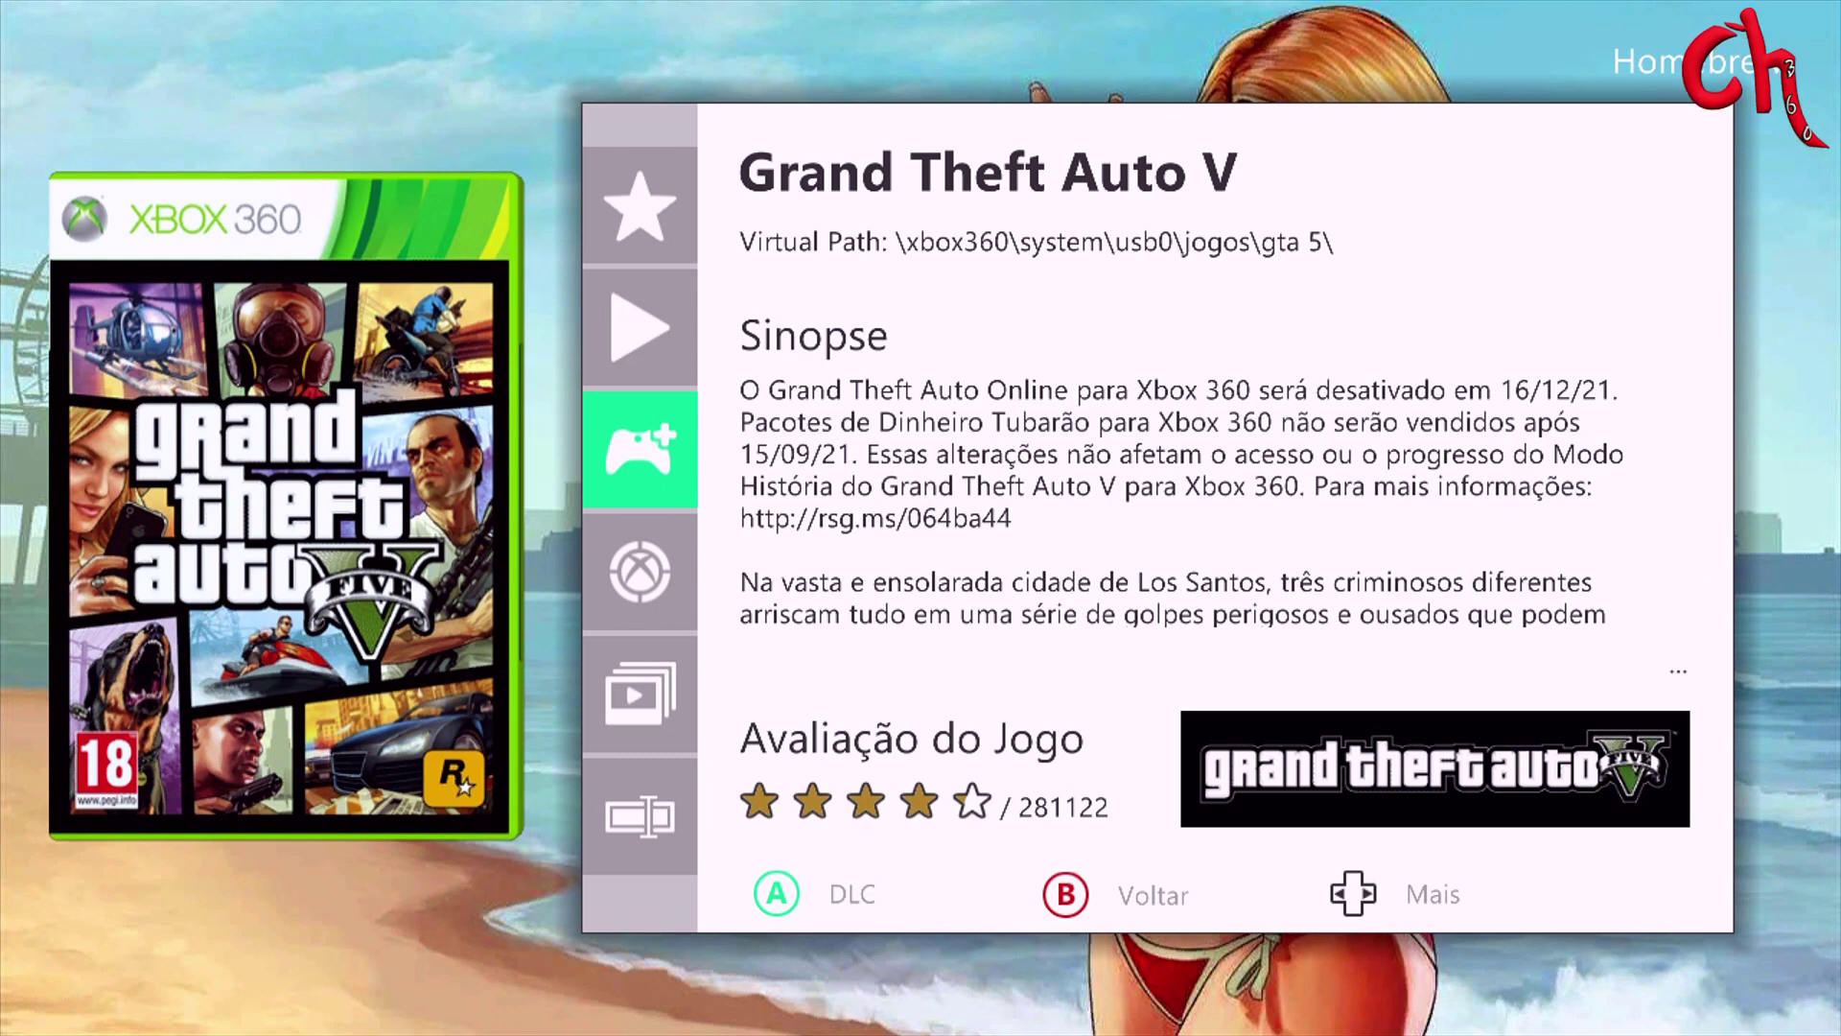
pyautogui.press('a')
pyautogui.press('Down')
pyautogui.press('Down')
pyautogui.press('Down')
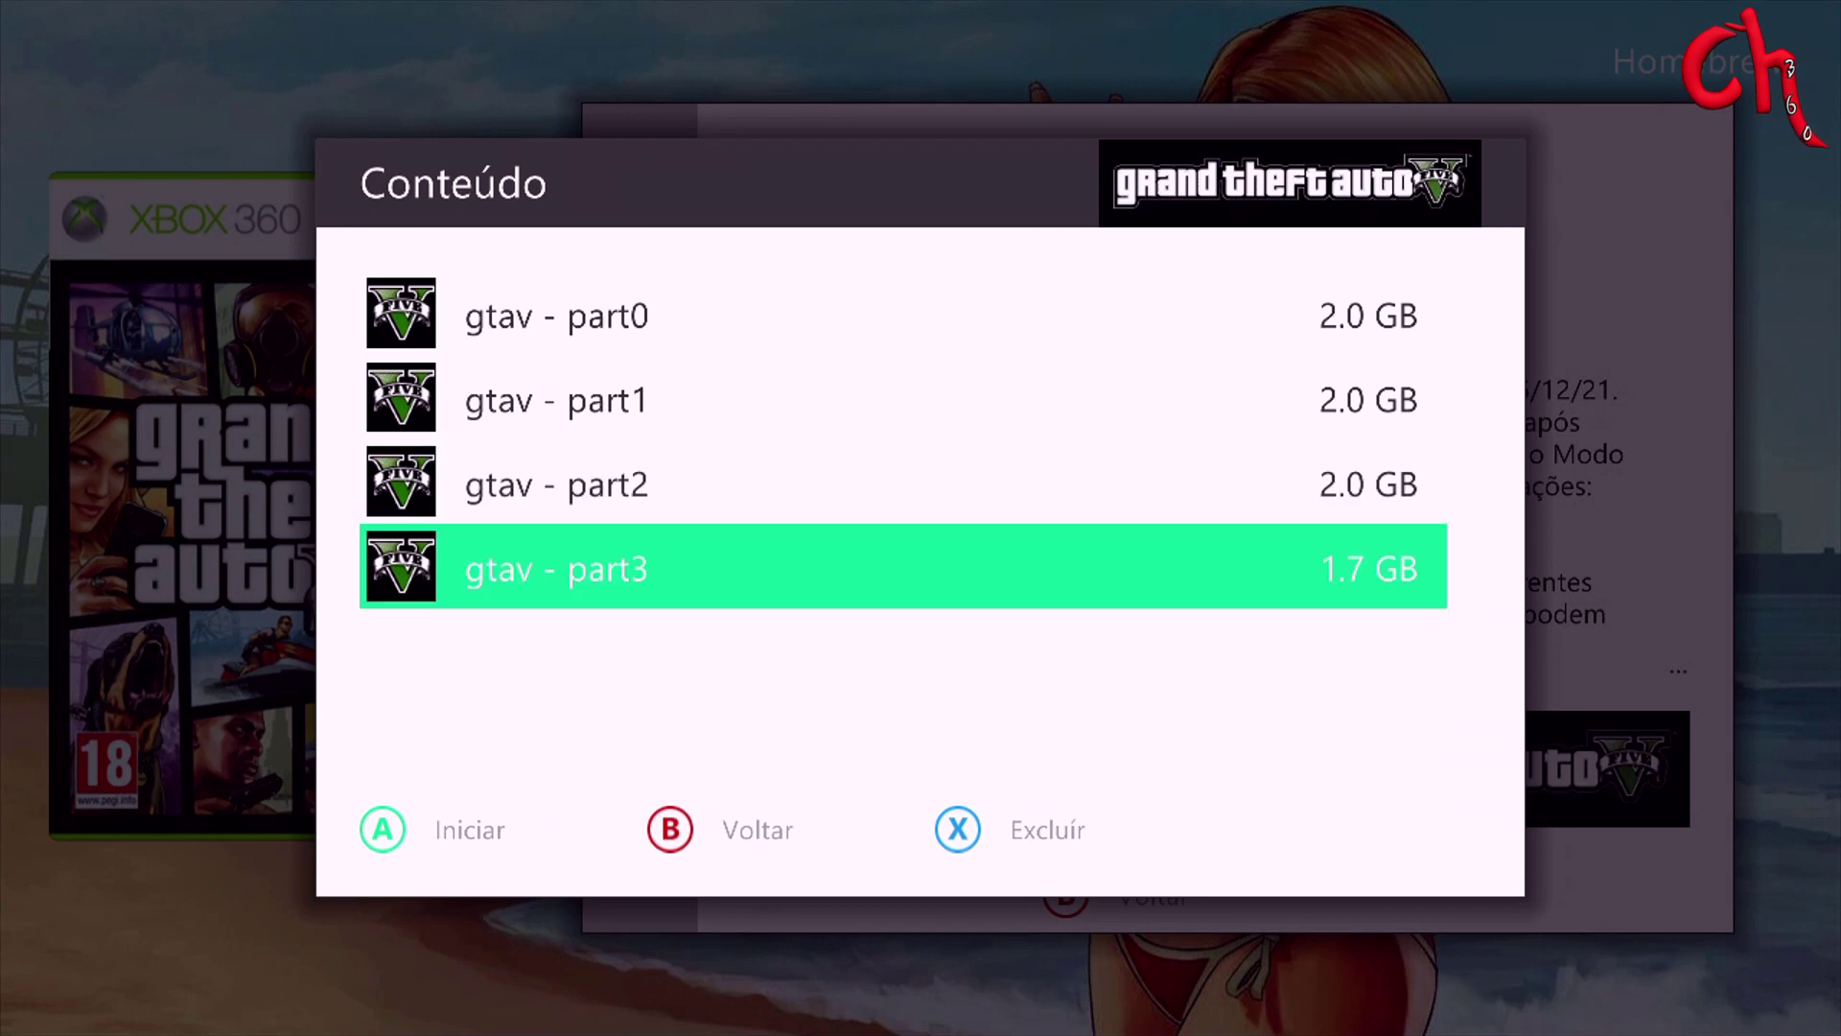
pyautogui.press('Up')
pyautogui.press('Up')
pyautogui.press('Up')
pyautogui.press('Down')
pyautogui.press('Up')
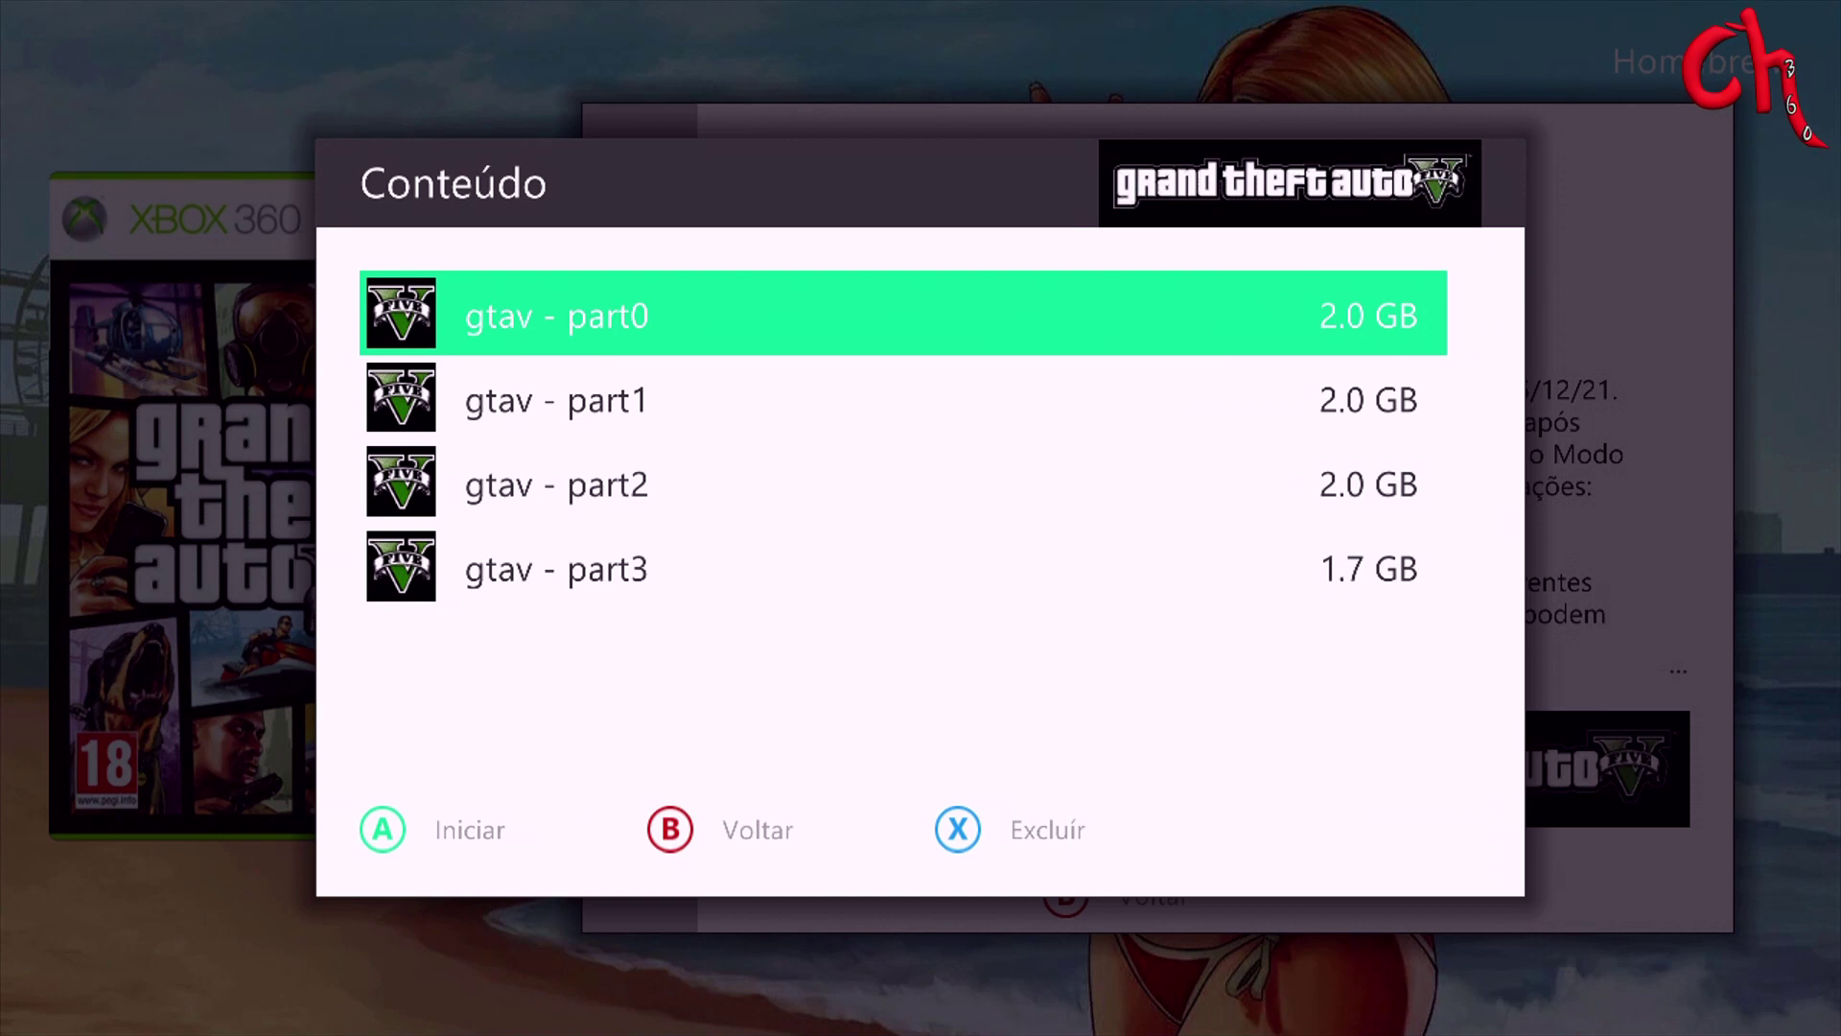
pyautogui.press('Down')
pyautogui.press('Down')
pyautogui.press('Down')
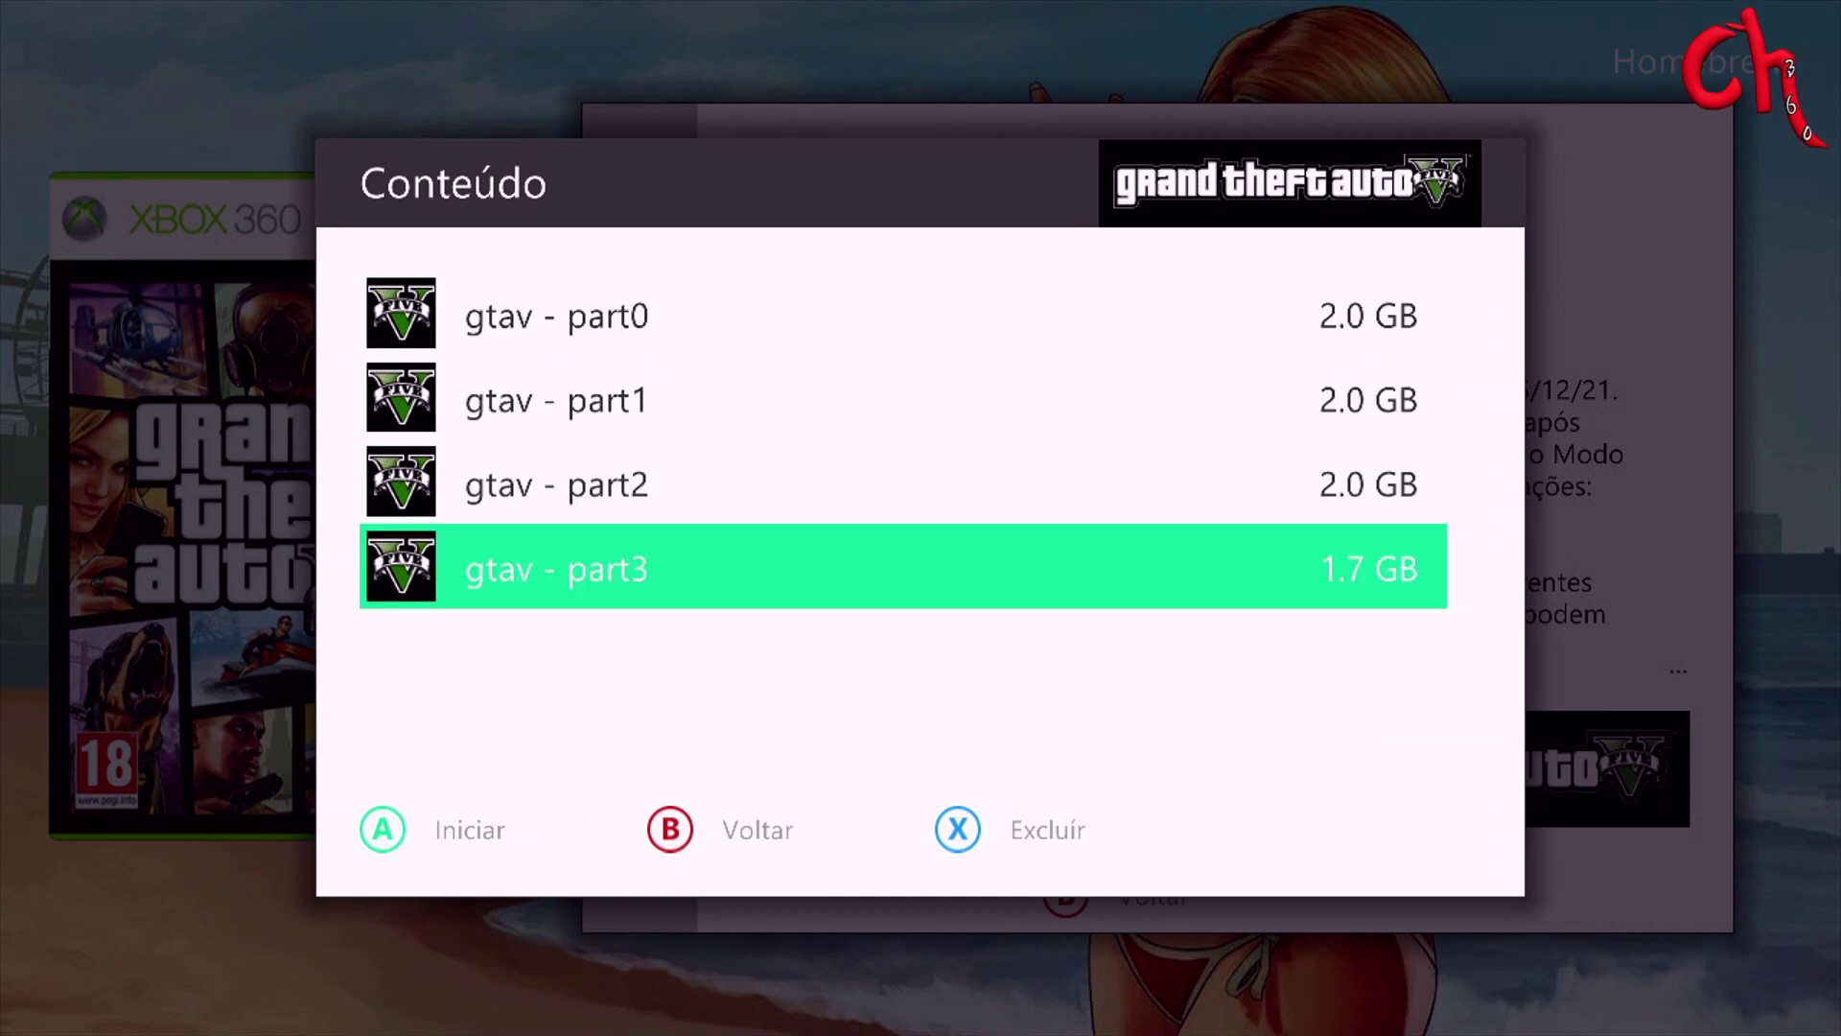
pyautogui.press('Escape')
pyautogui.press('Escape')
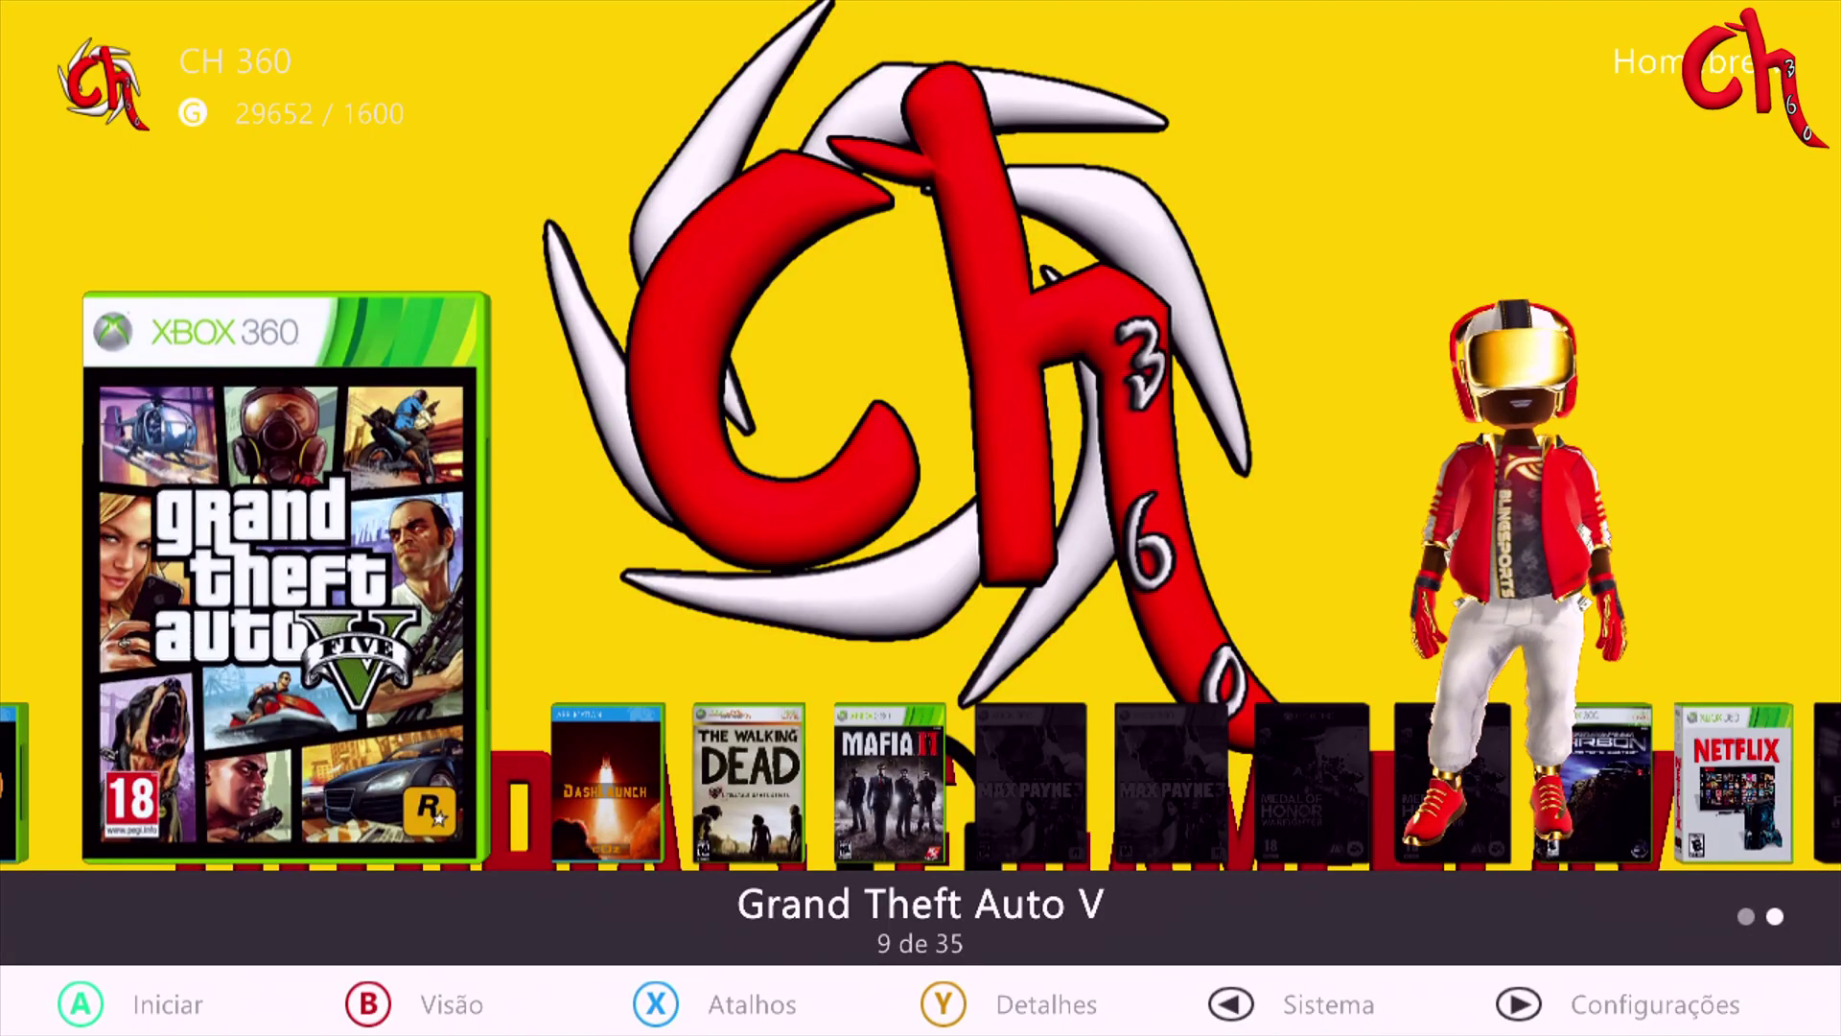
# Open the list of storage devices (Armazenamento) in the console's system settings
pyautogui.press('BackSpace')
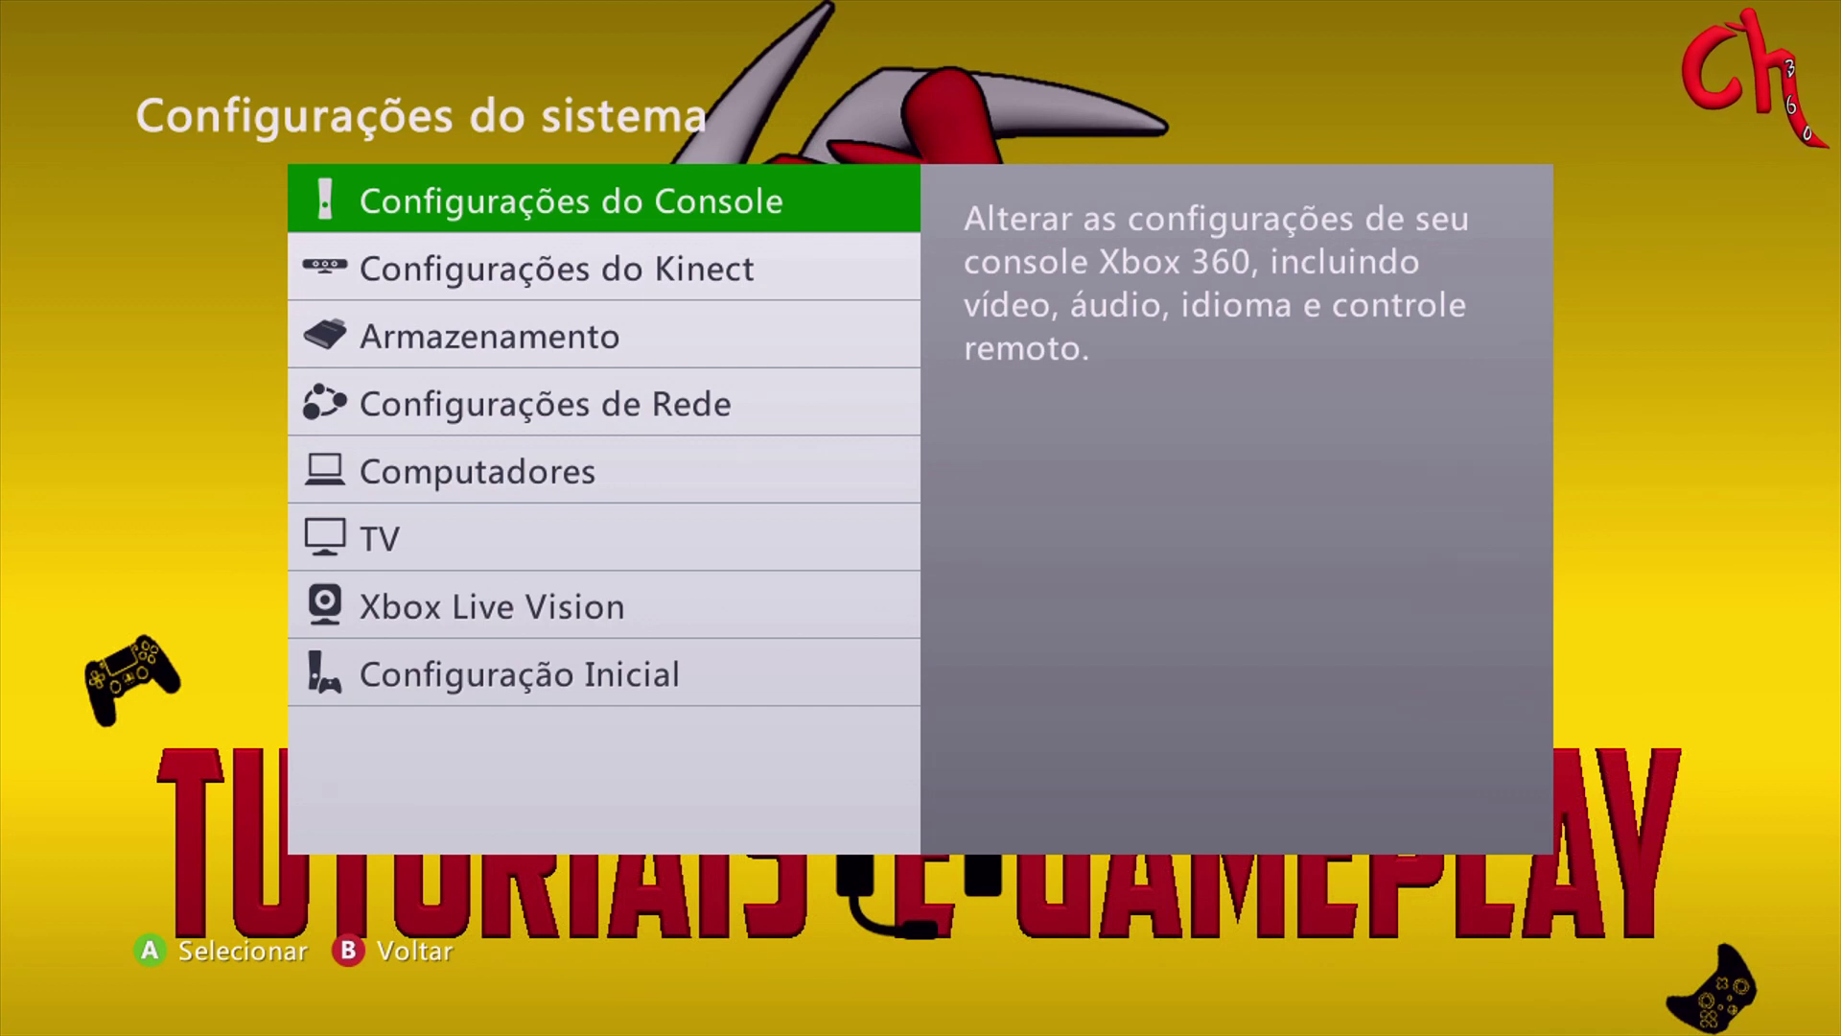
pyautogui.press('Down')
pyautogui.press('Down')
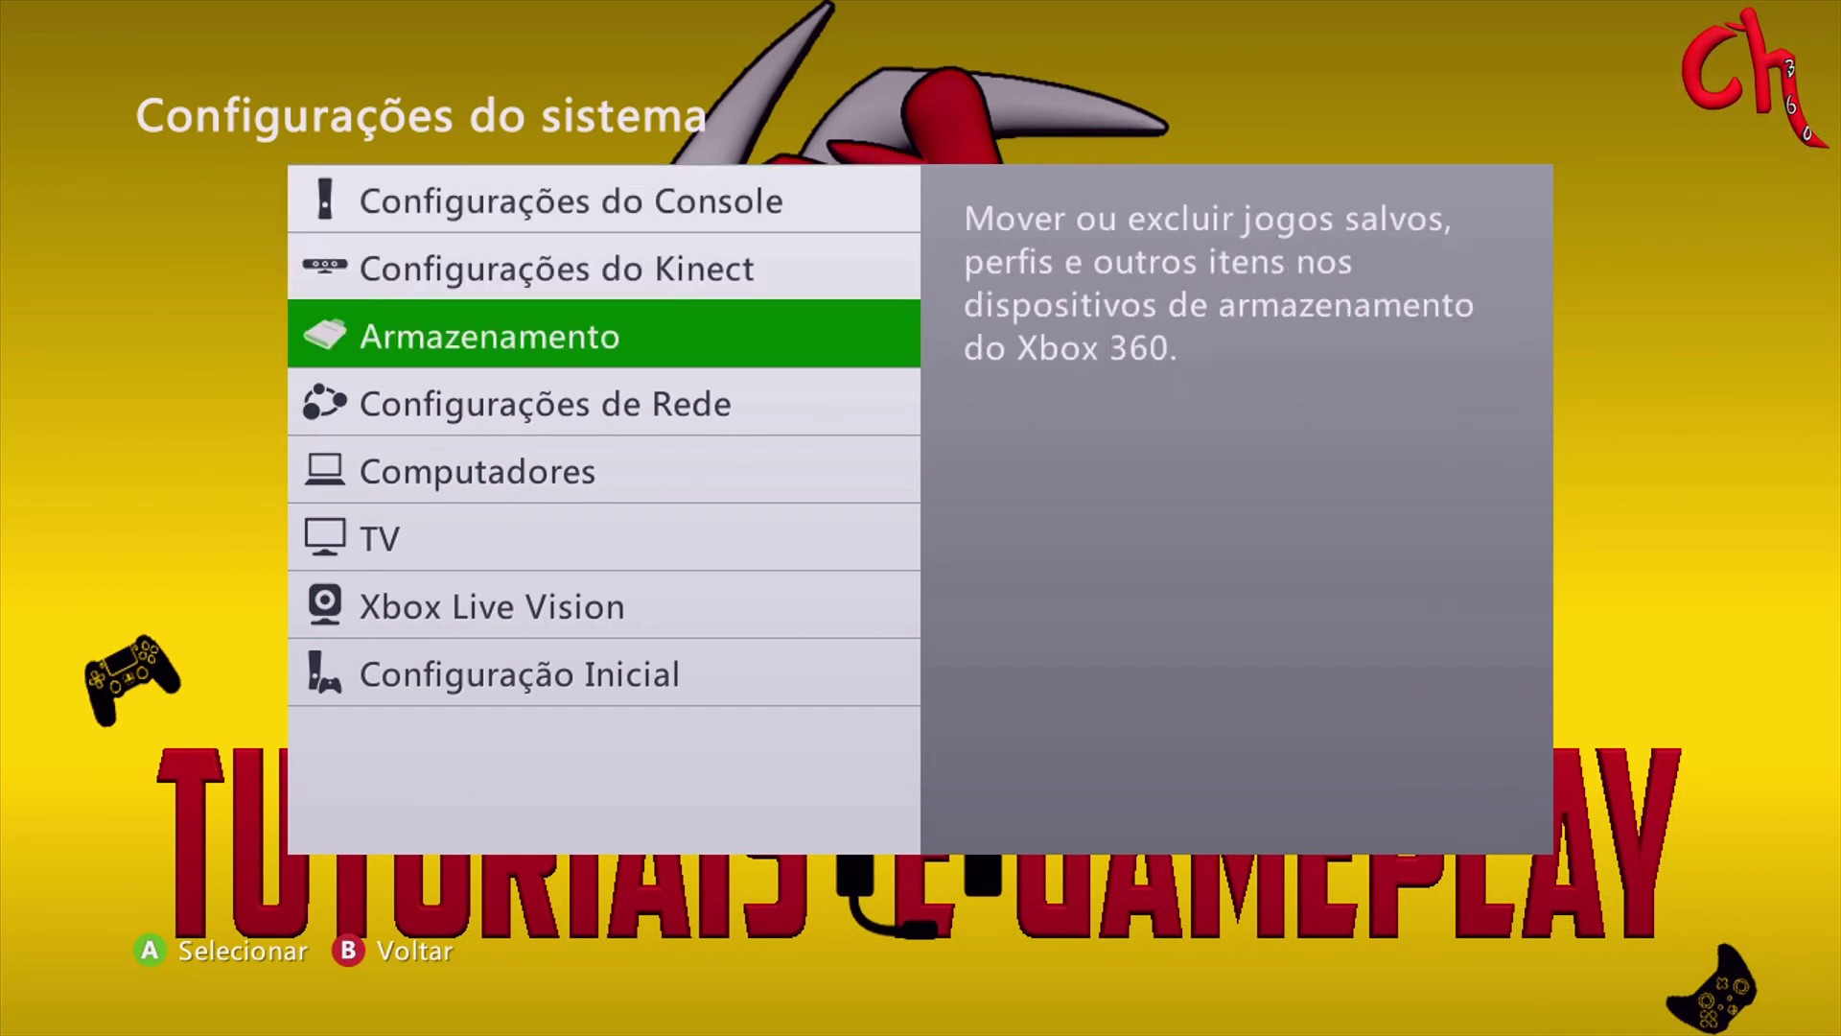
pyautogui.press('Return')
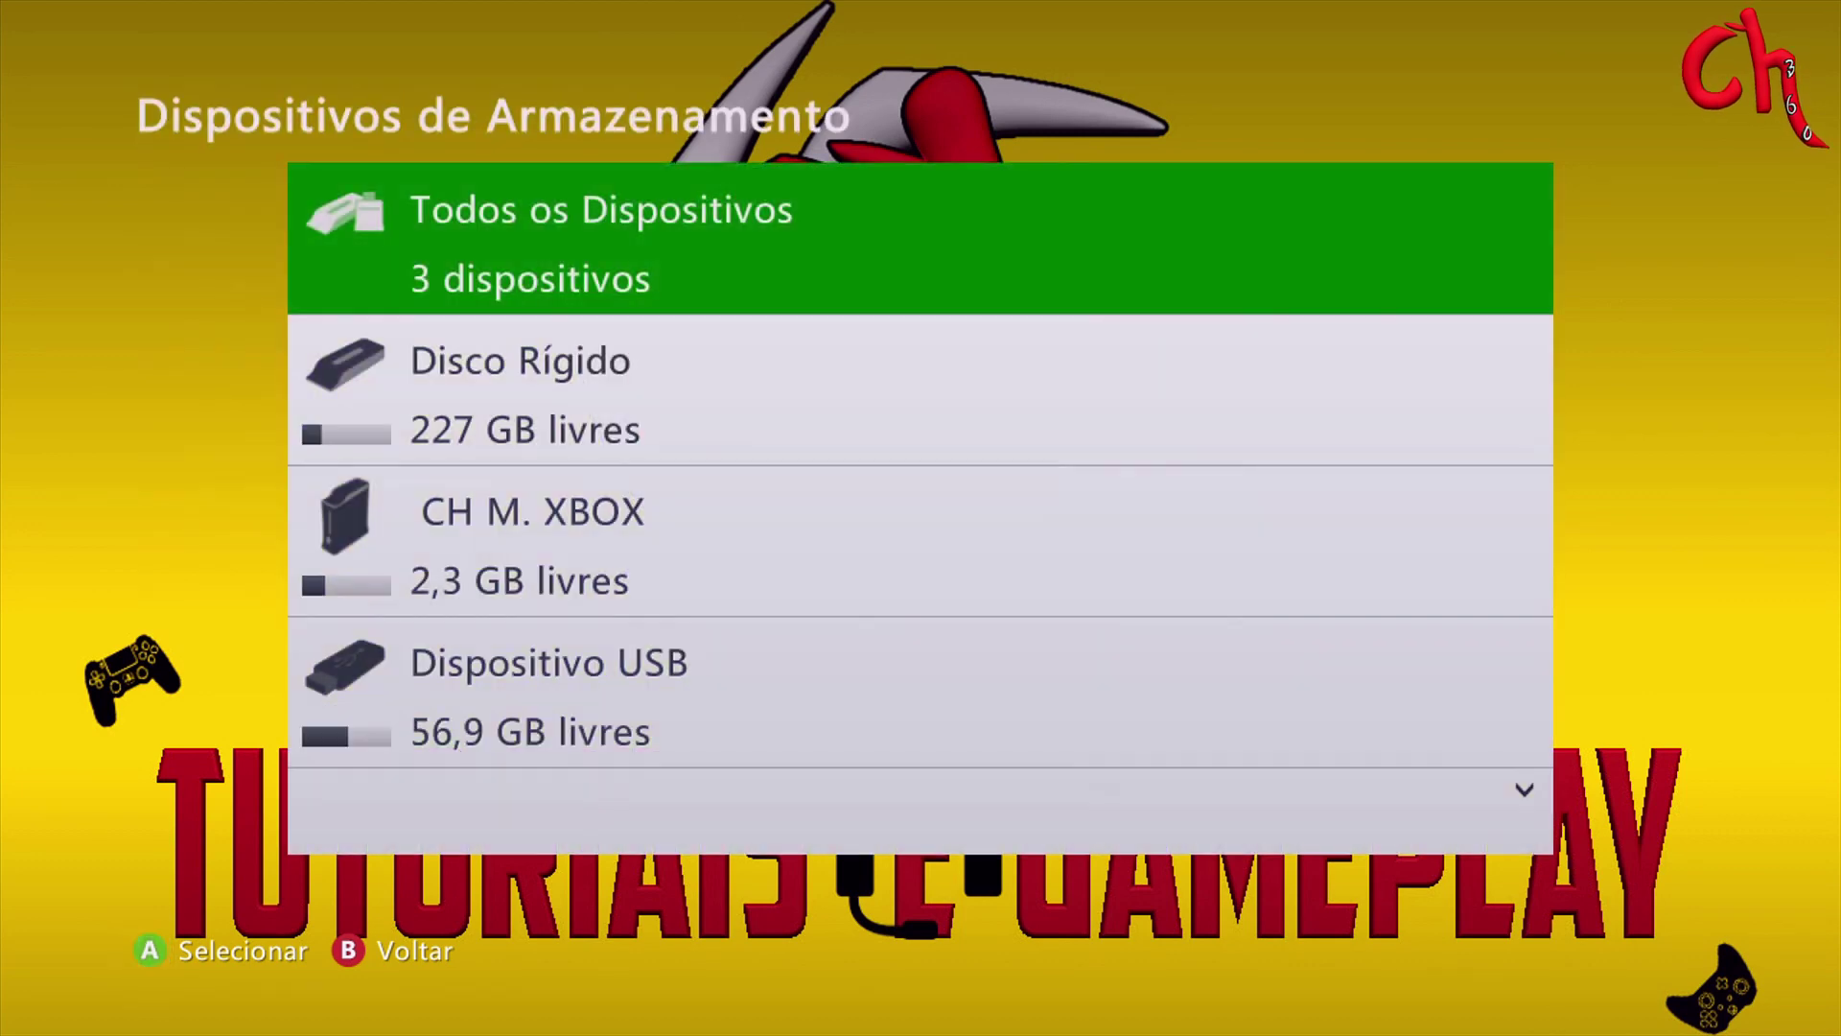
# Open the gtav content stored under Jogos e Aplicativos on the USB device (Dispositivo USB)
pyautogui.press('Down')
pyautogui.press('Down')
pyautogui.press('Down')
pyautogui.press('Down')
pyautogui.press('Up')
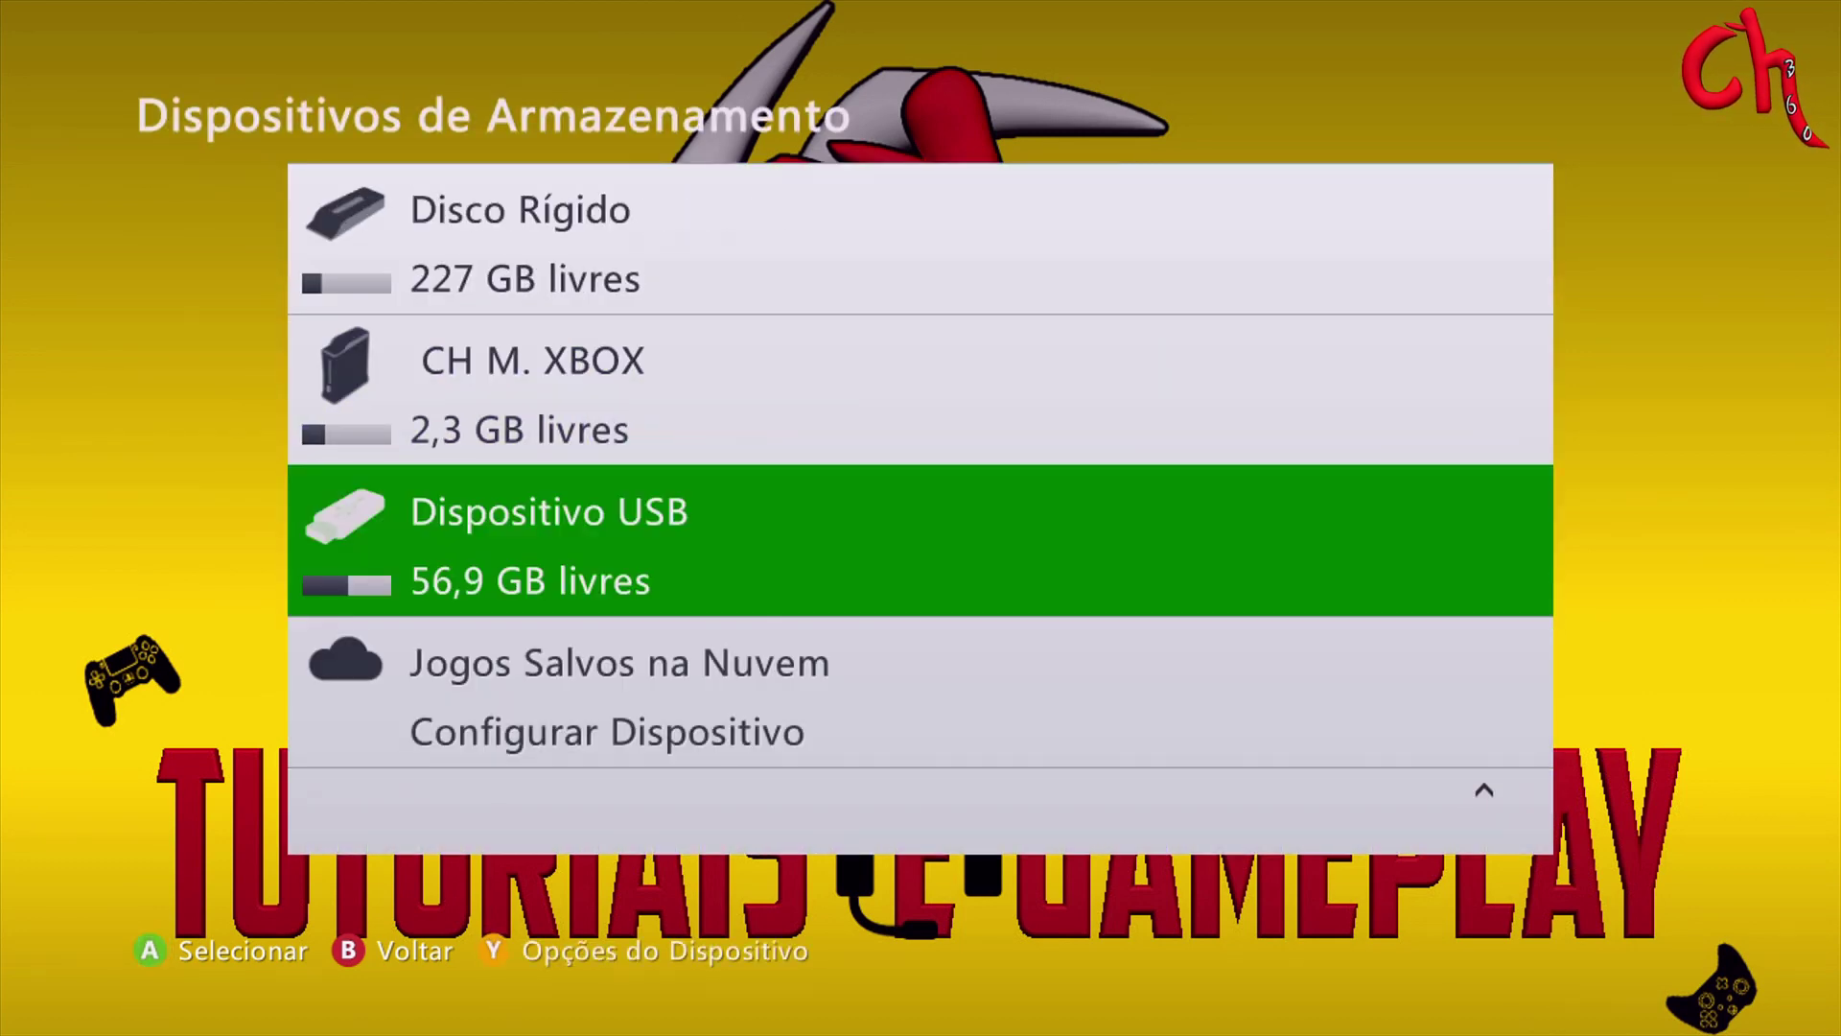
pyautogui.press('Return')
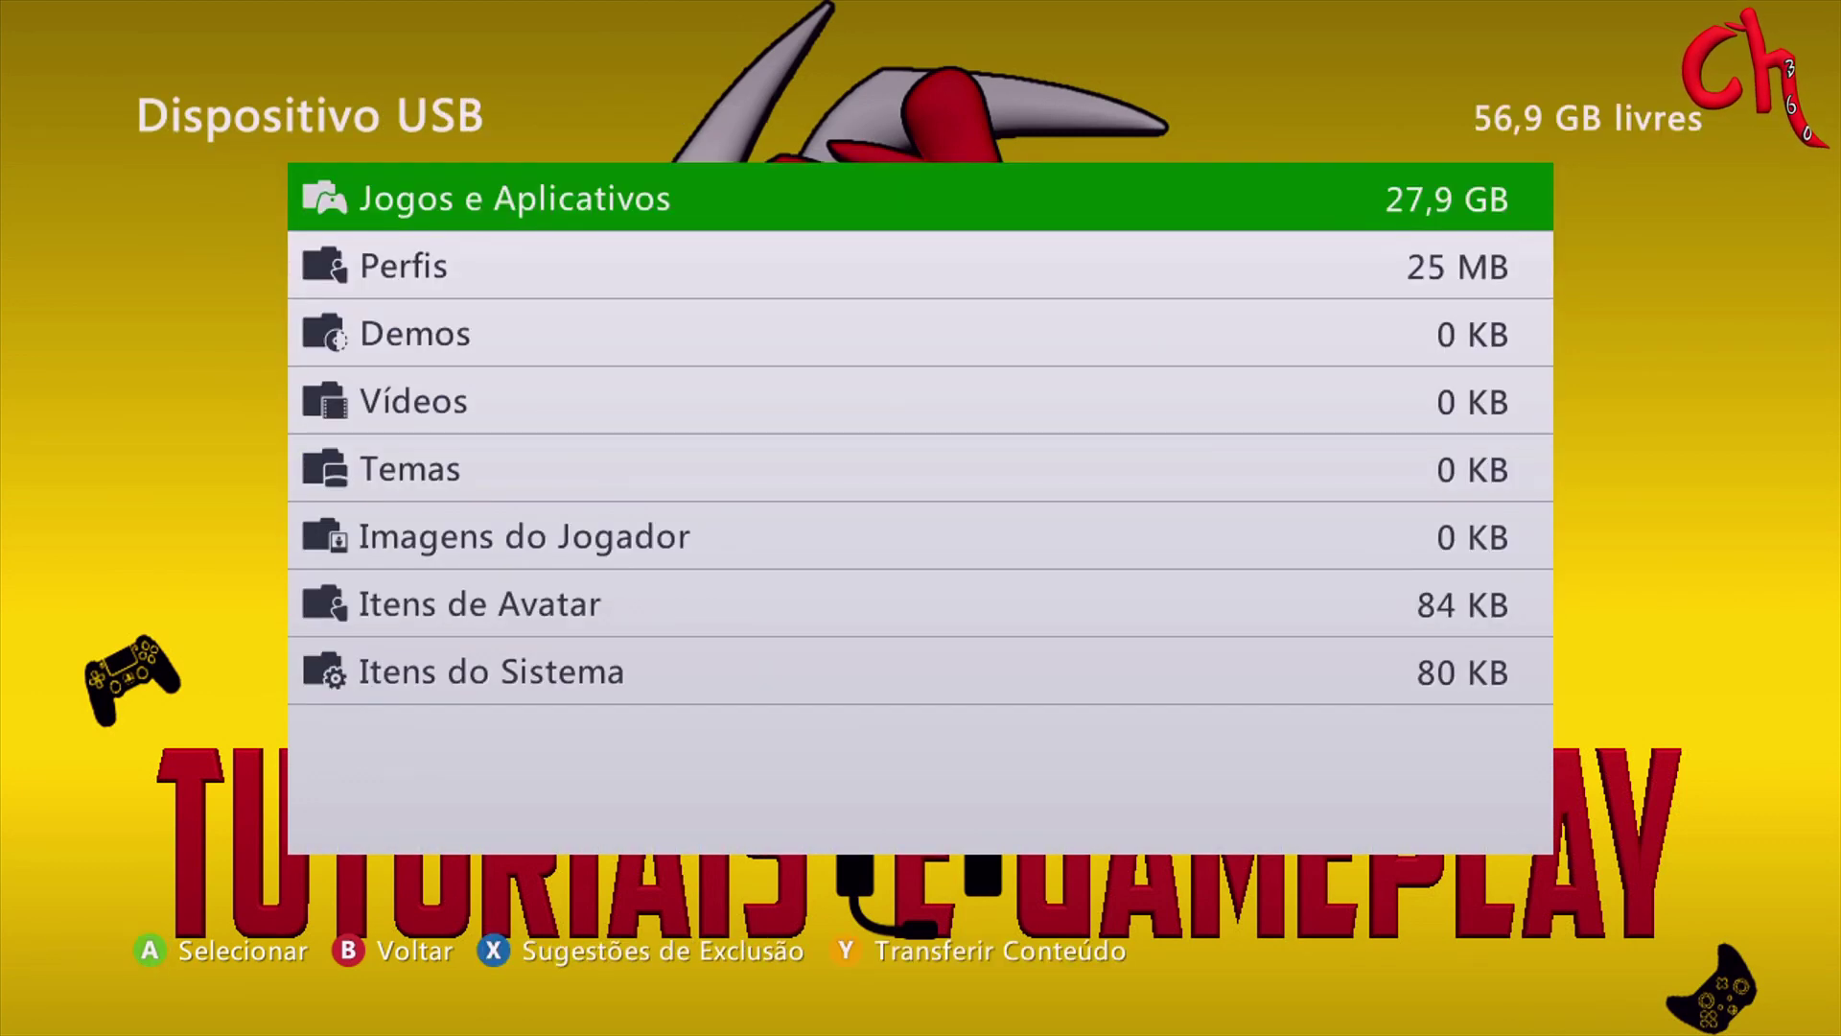
pyautogui.press('Return')
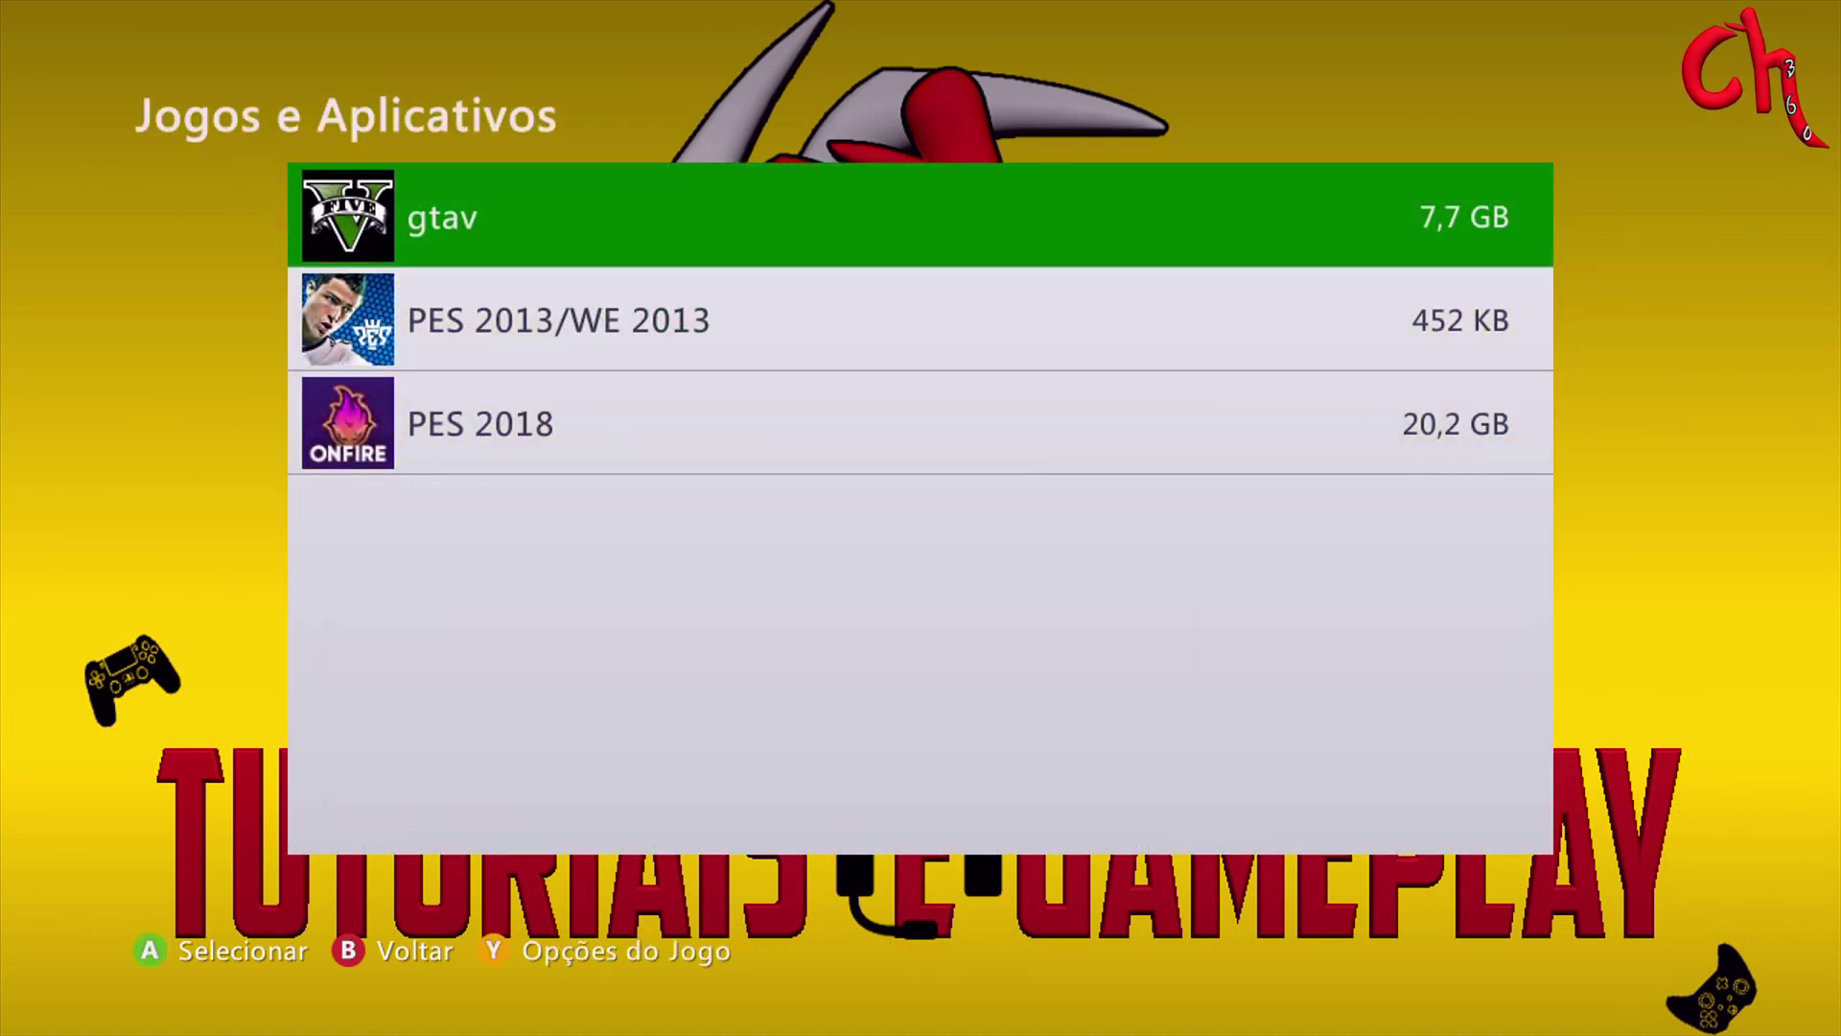
pyautogui.press('Return')
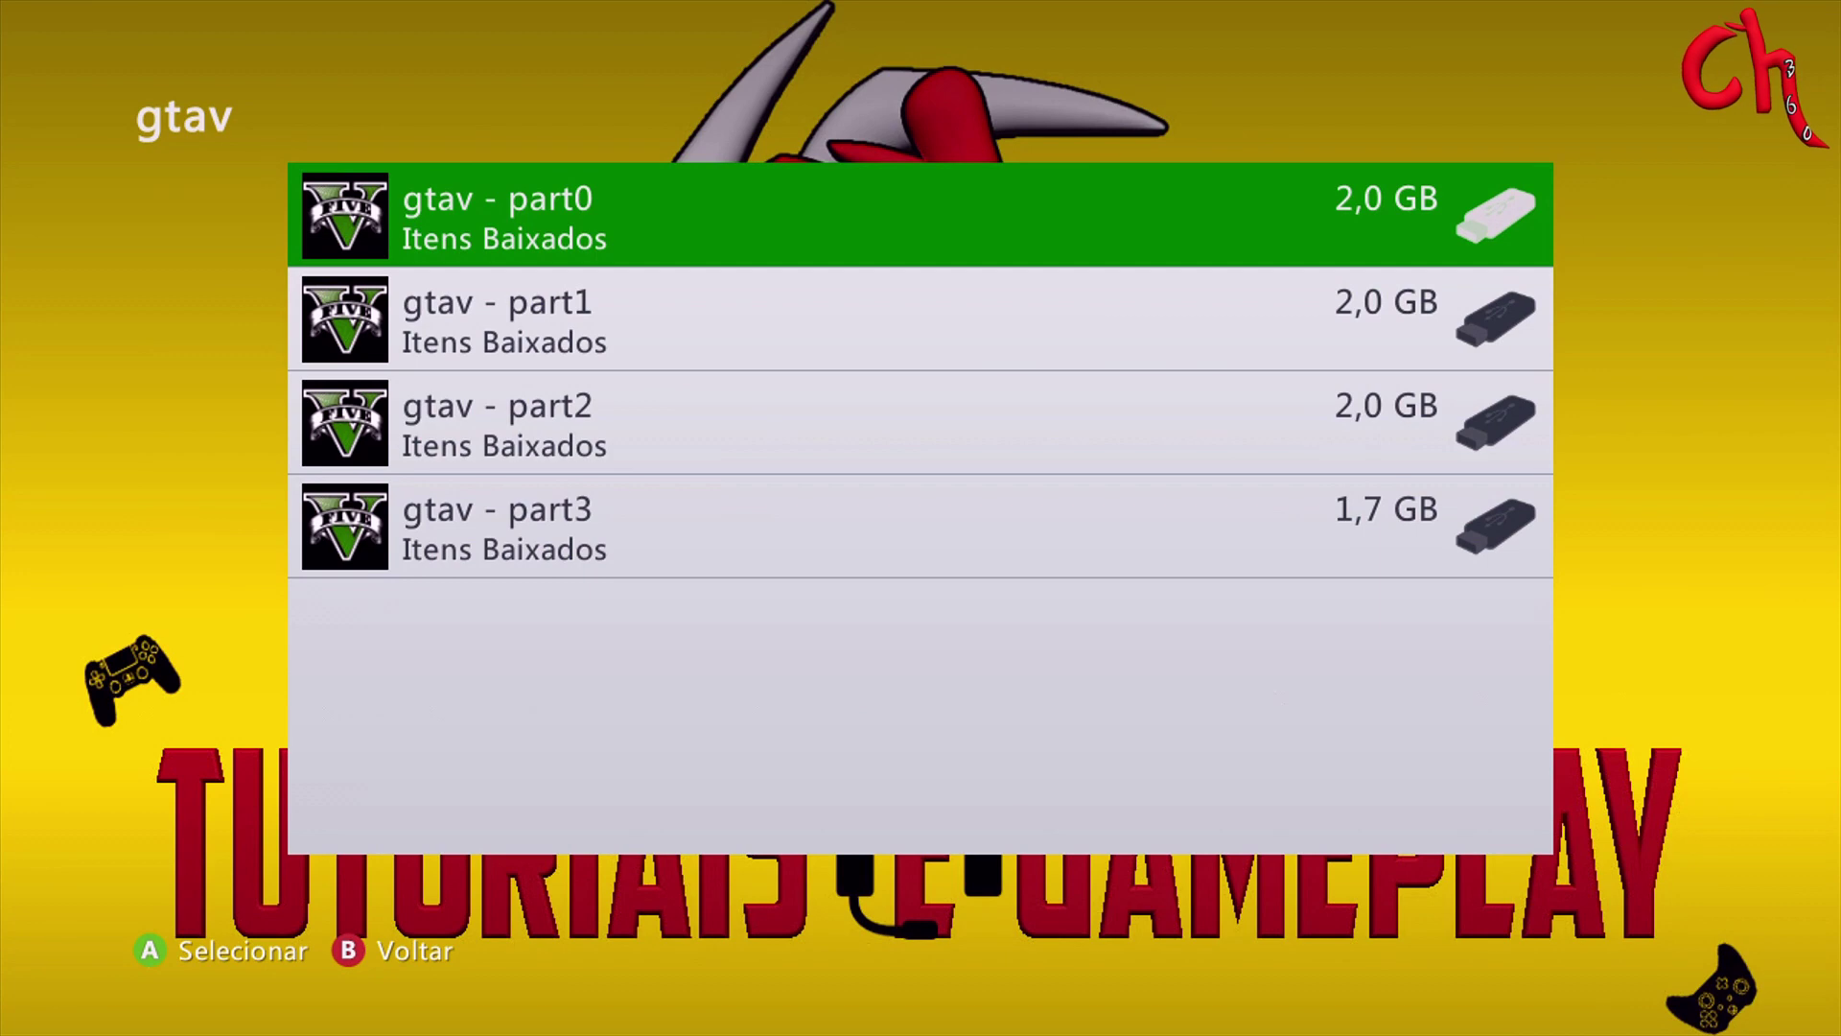
# Move gtav - part0 from the USB device to the hard drive (Disco Rígido)
pyautogui.press('Return')
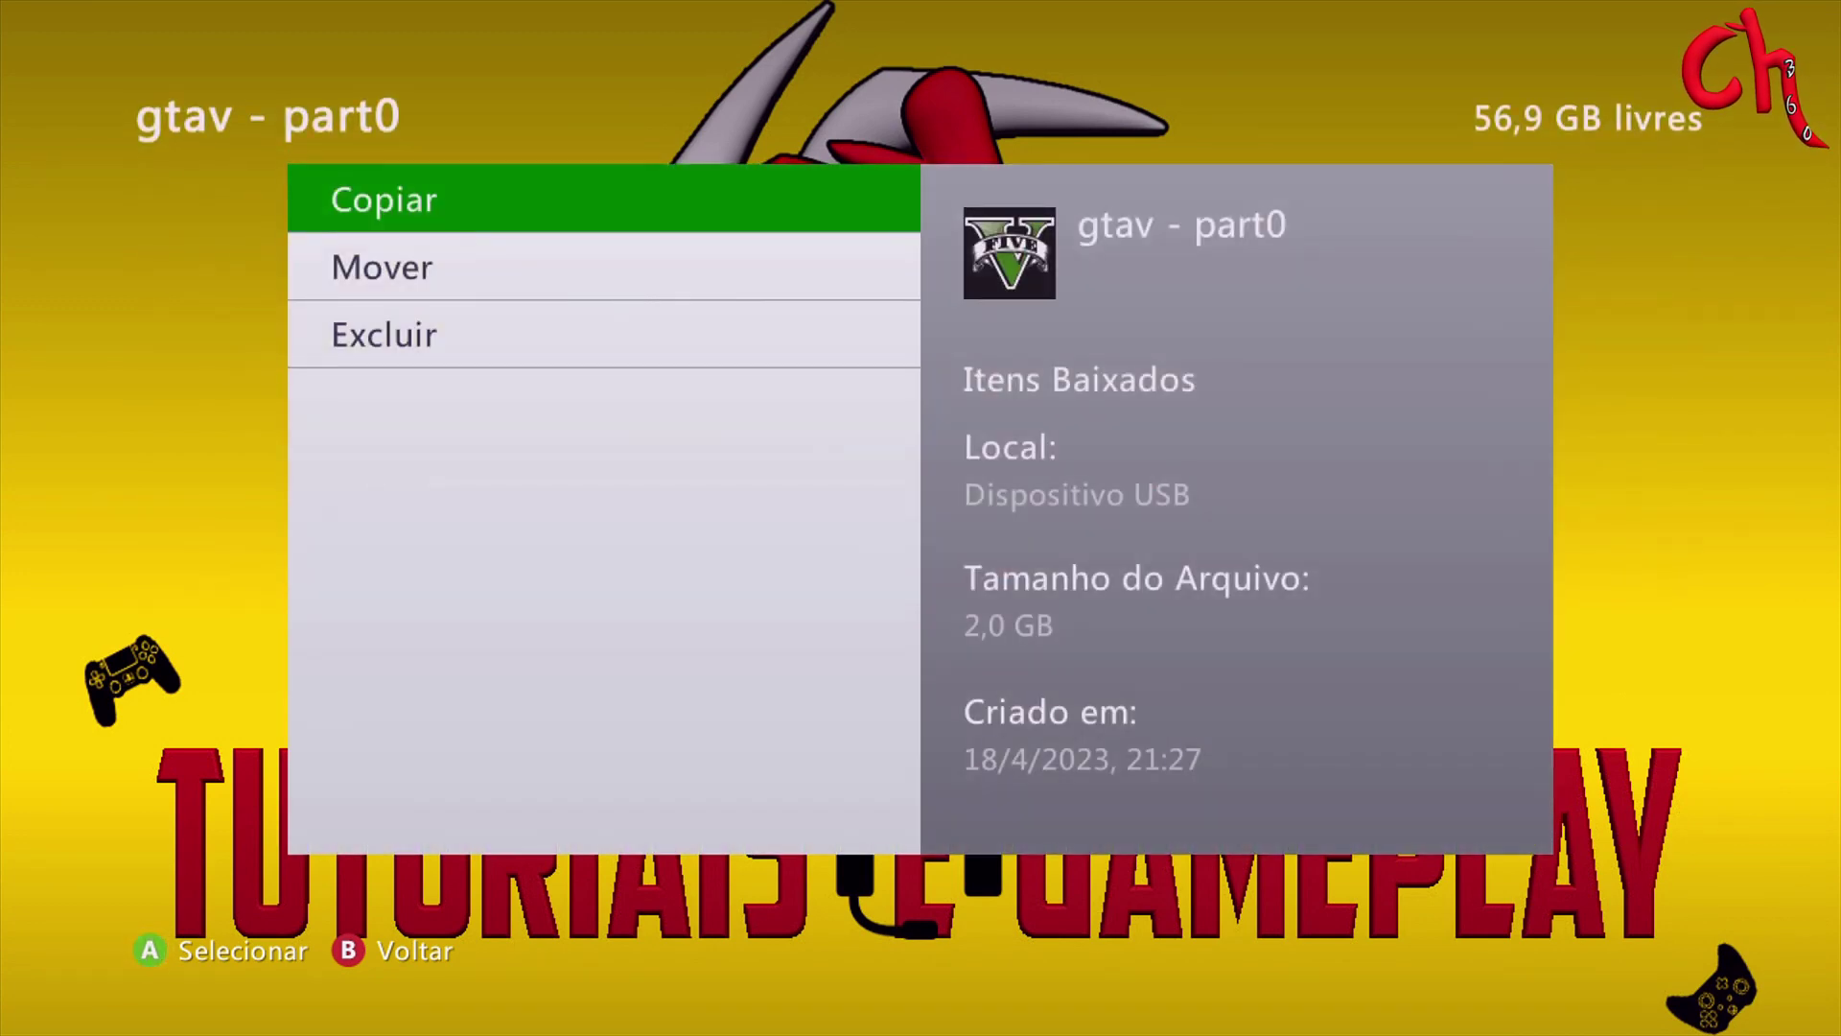
pyautogui.press('Down')
pyautogui.press('Return')
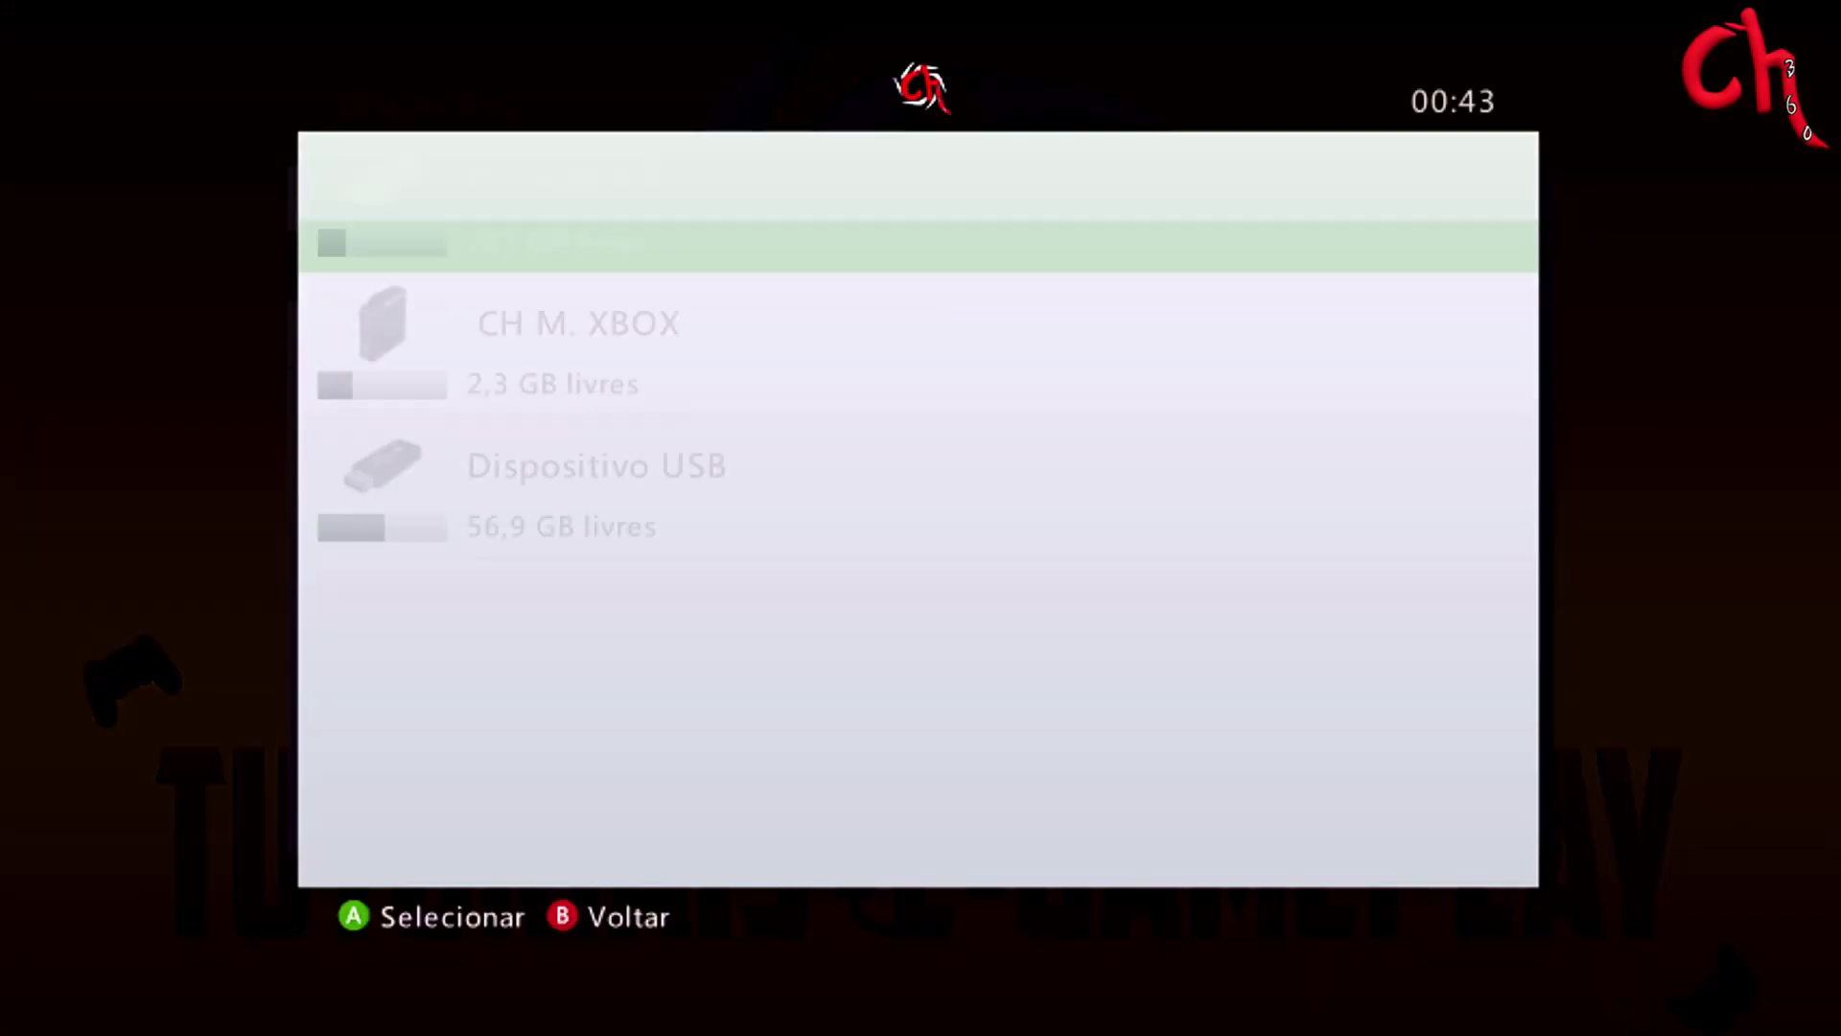
pyautogui.press('Return')
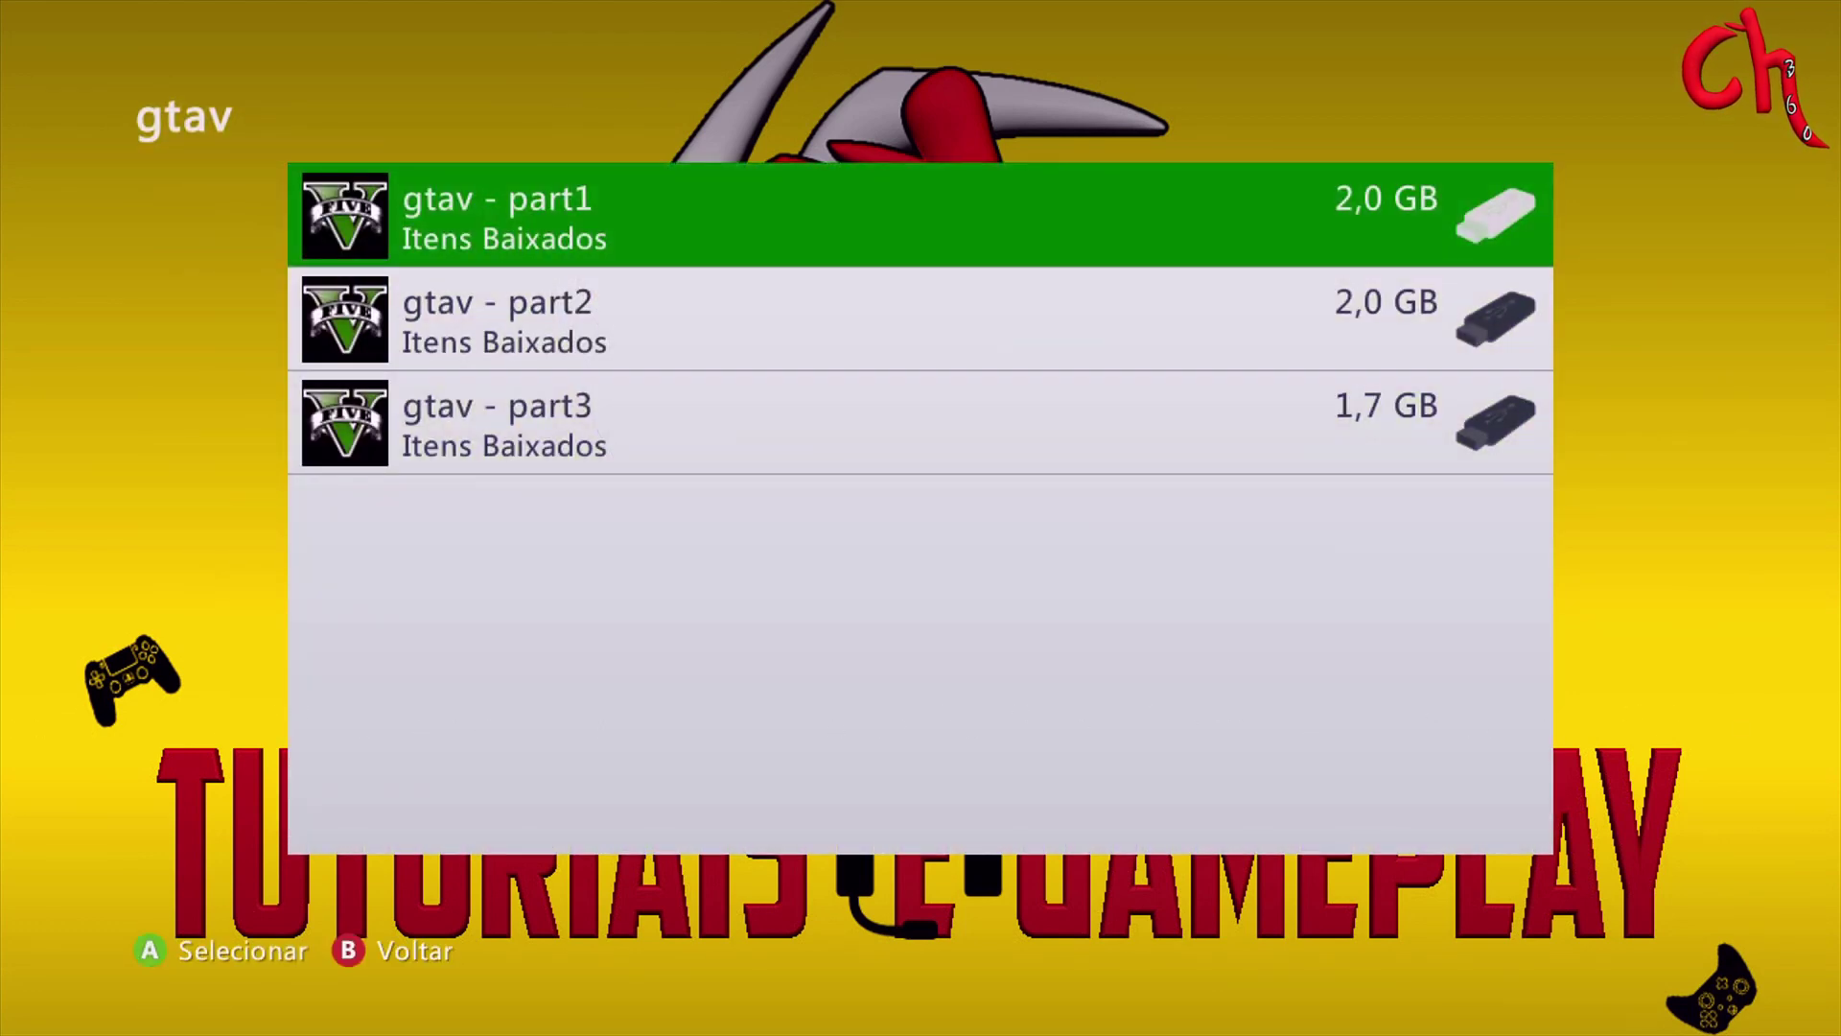
# Move gtav - part1 from the USB device to the hard drive (Disco Rígido)
pyautogui.press('Return')
pyautogui.press('Down')
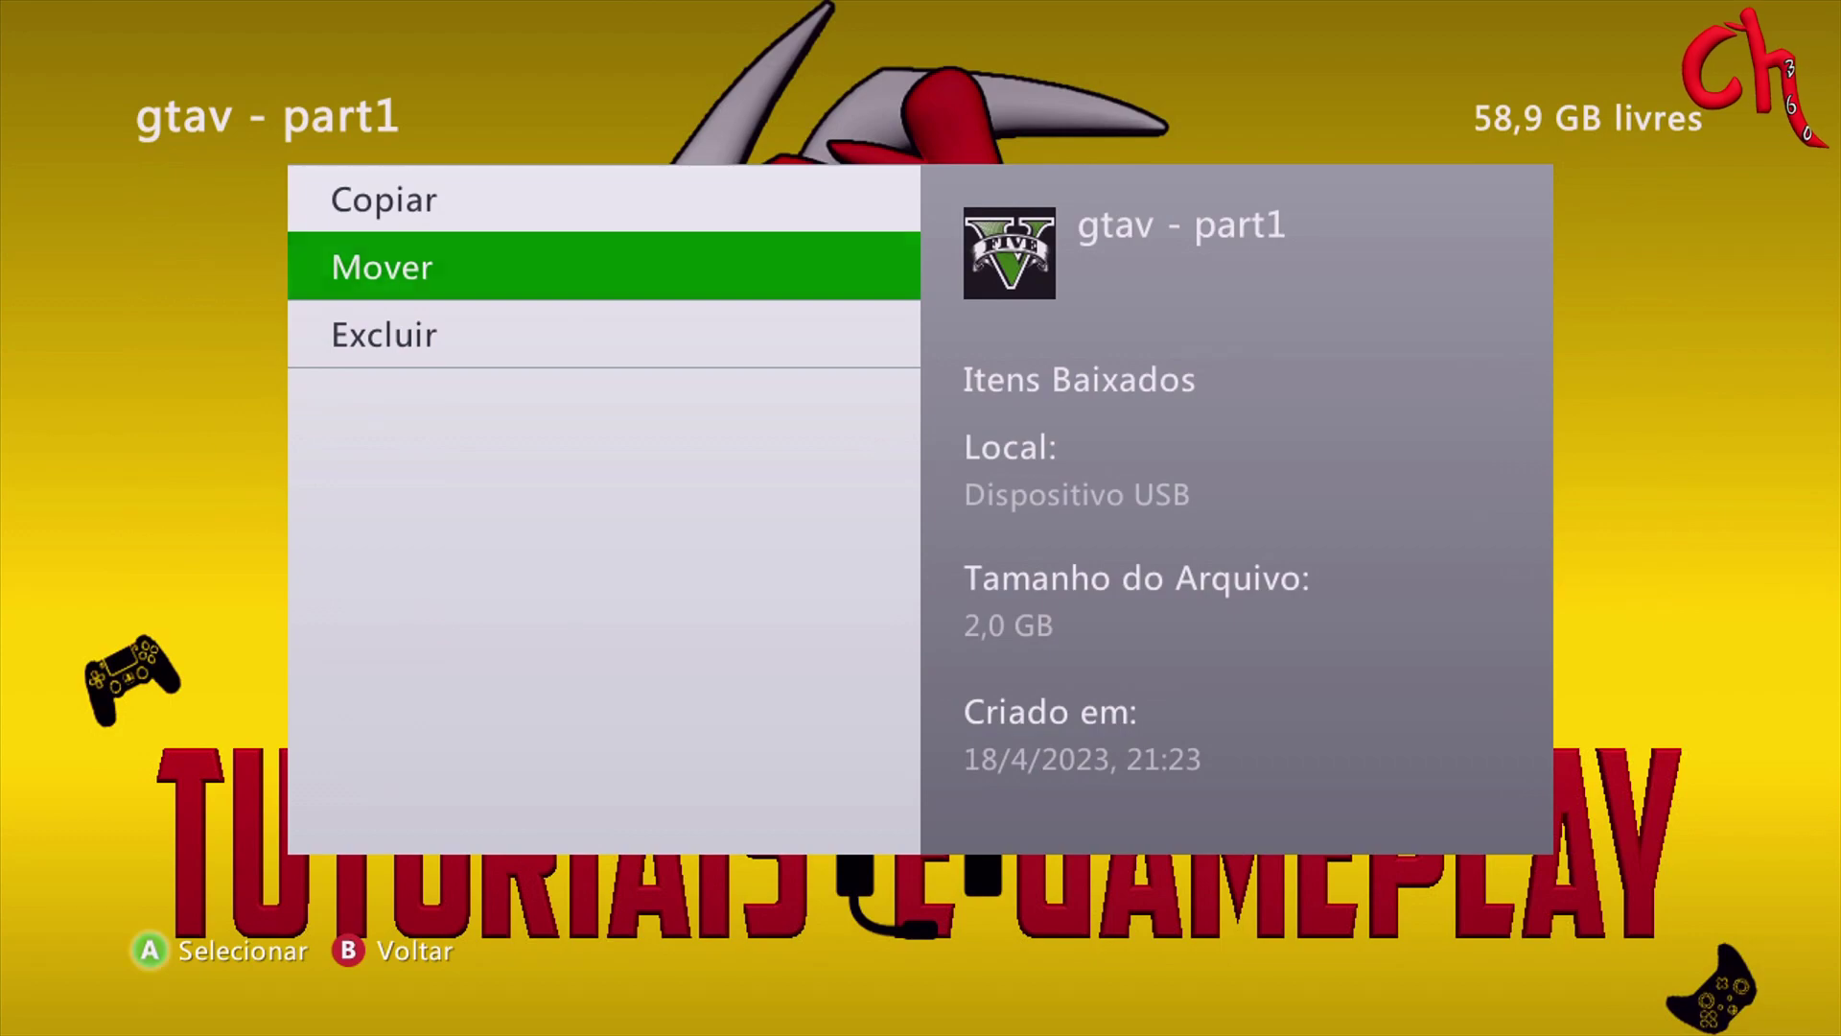
pyautogui.press('Return')
pyautogui.press('Return')
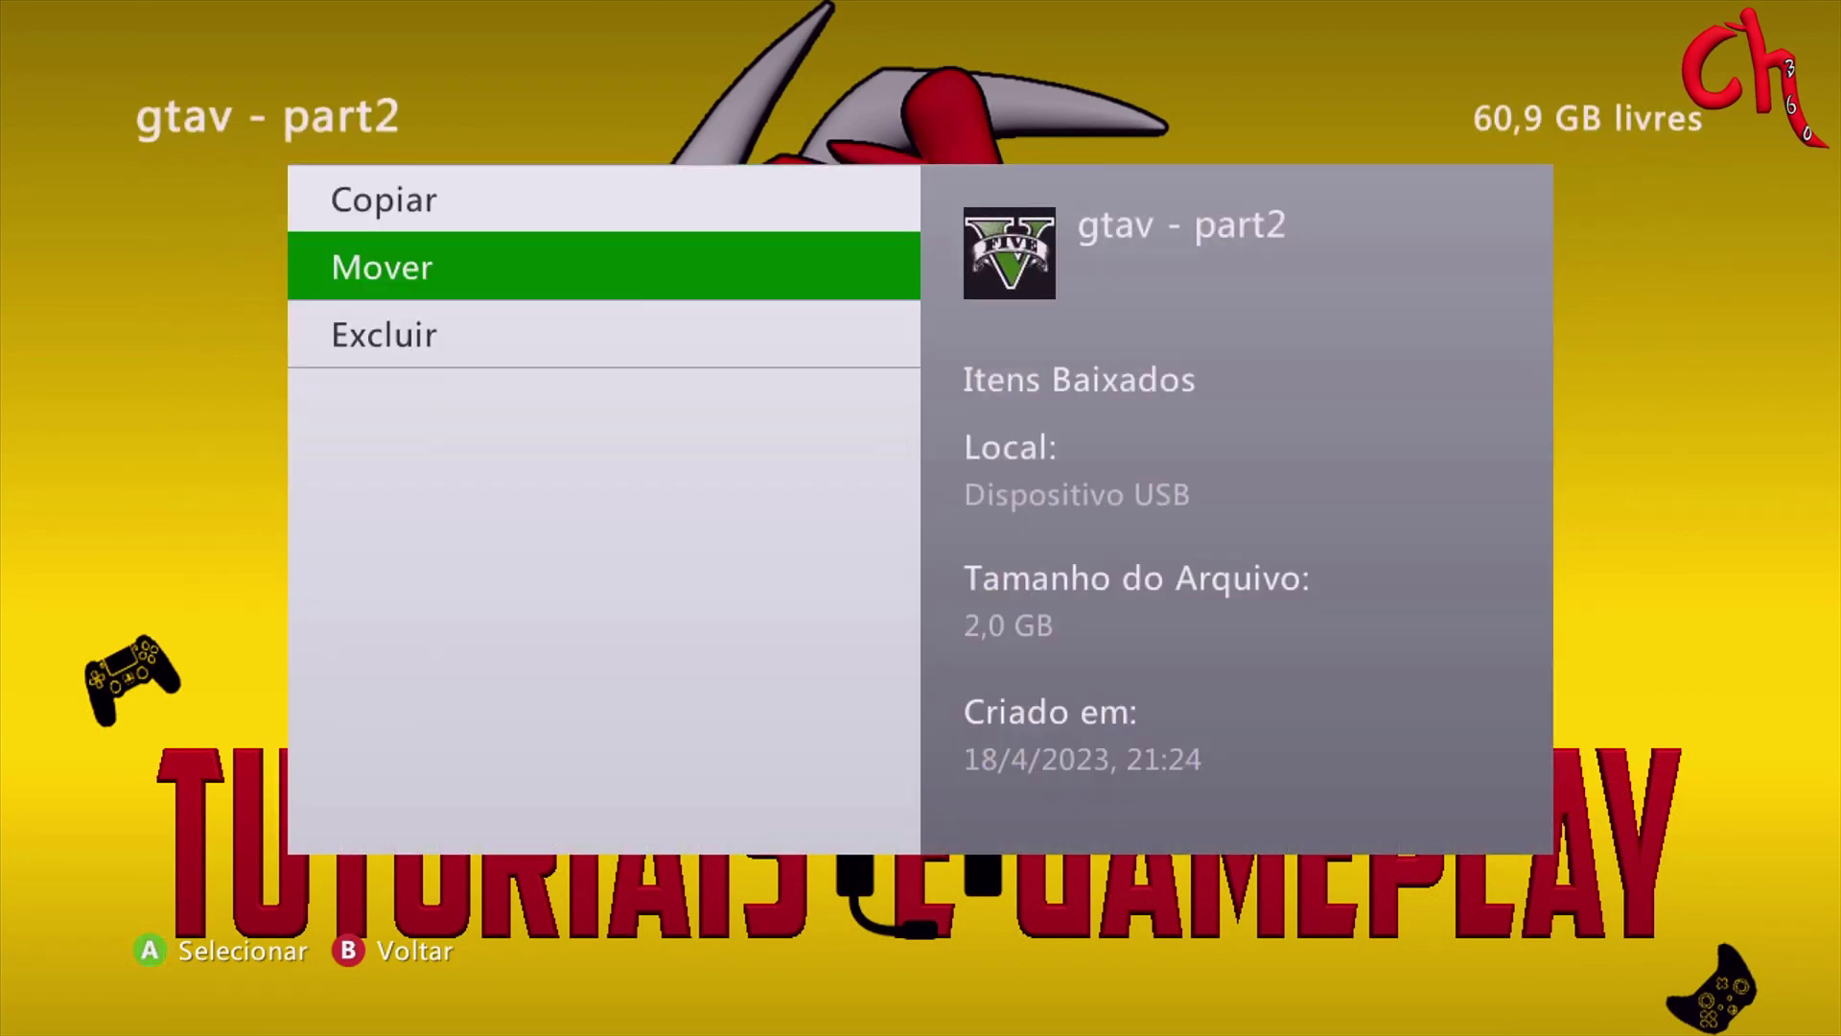
# Move gtav - part2 off the USB device
pyautogui.press('Return')
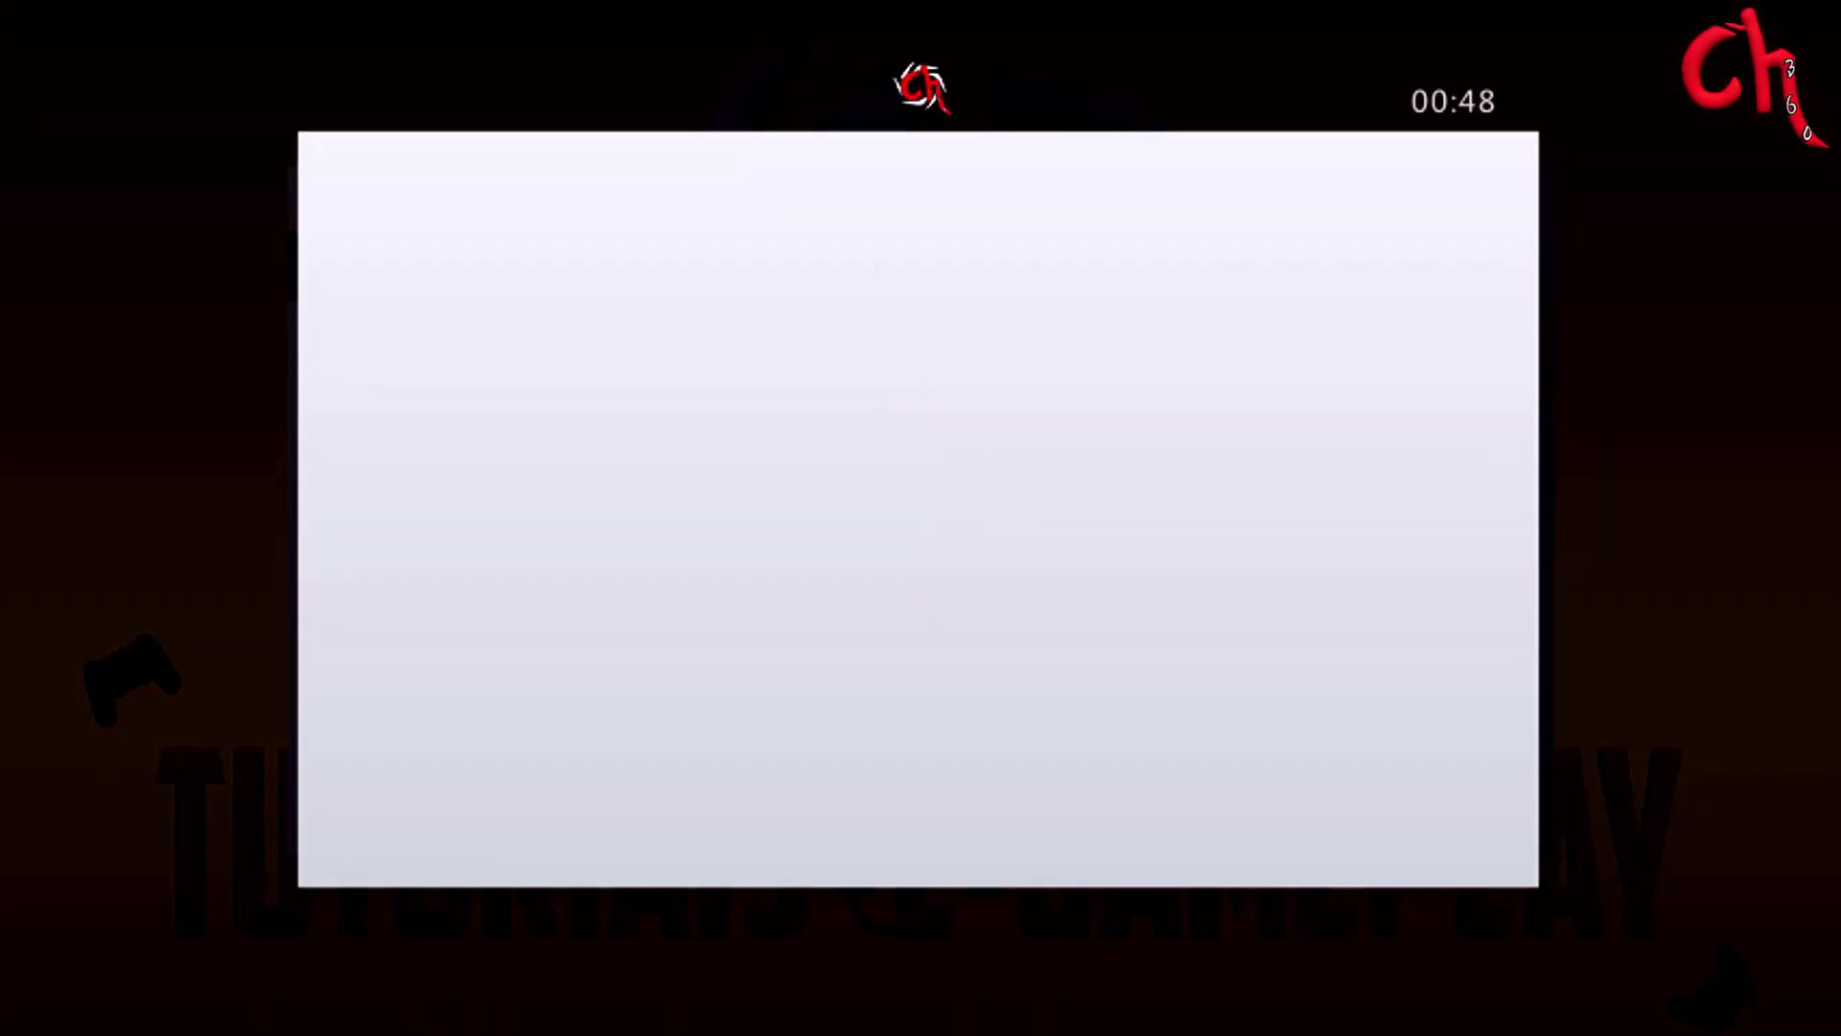